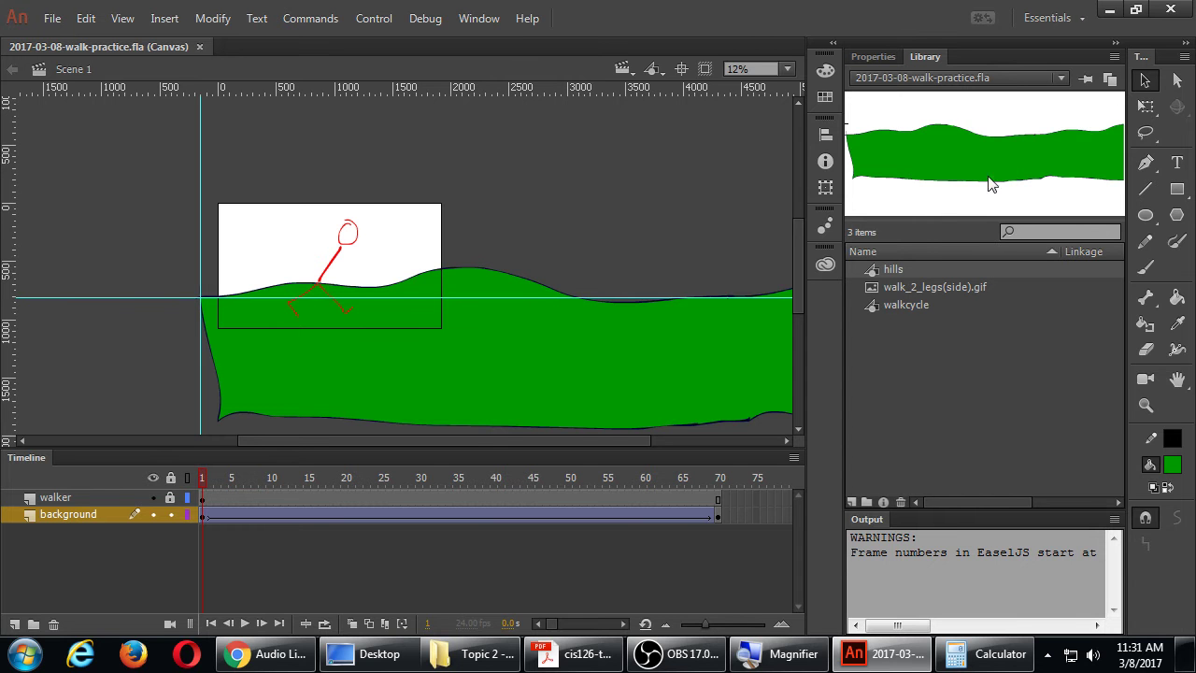
Step: Open the hills symbol to examine both ends of its outline, and return to Scene 1
{"action": "double_click", "coordinate": [872, 271]}
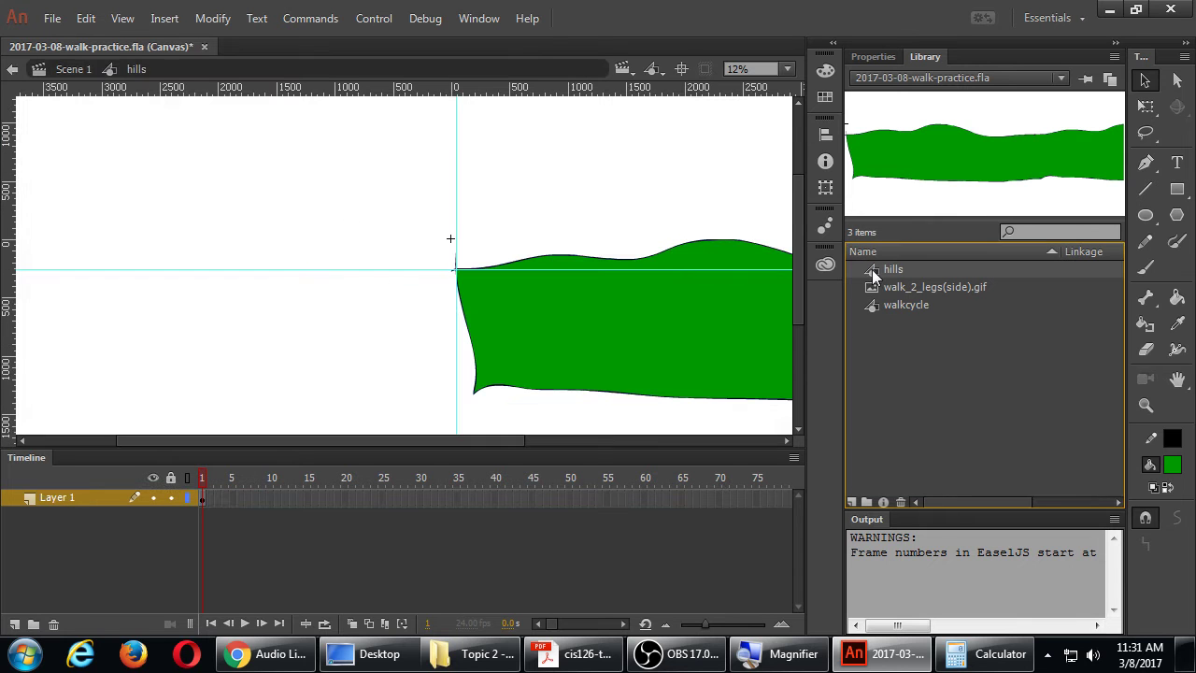
{"action": "left_click_drag", "start_coordinate": [474, 439], "coordinate": [729, 429]}
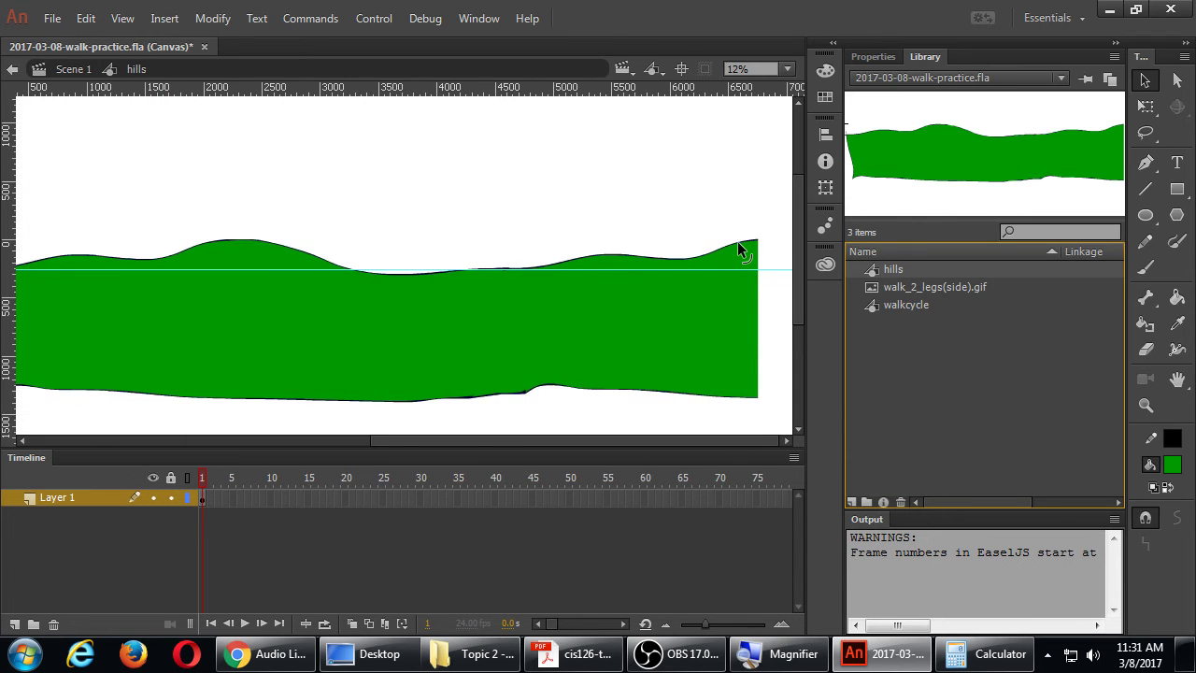
{"action": "left_click_drag", "start_coordinate": [595, 441], "coordinate": [550, 442]}
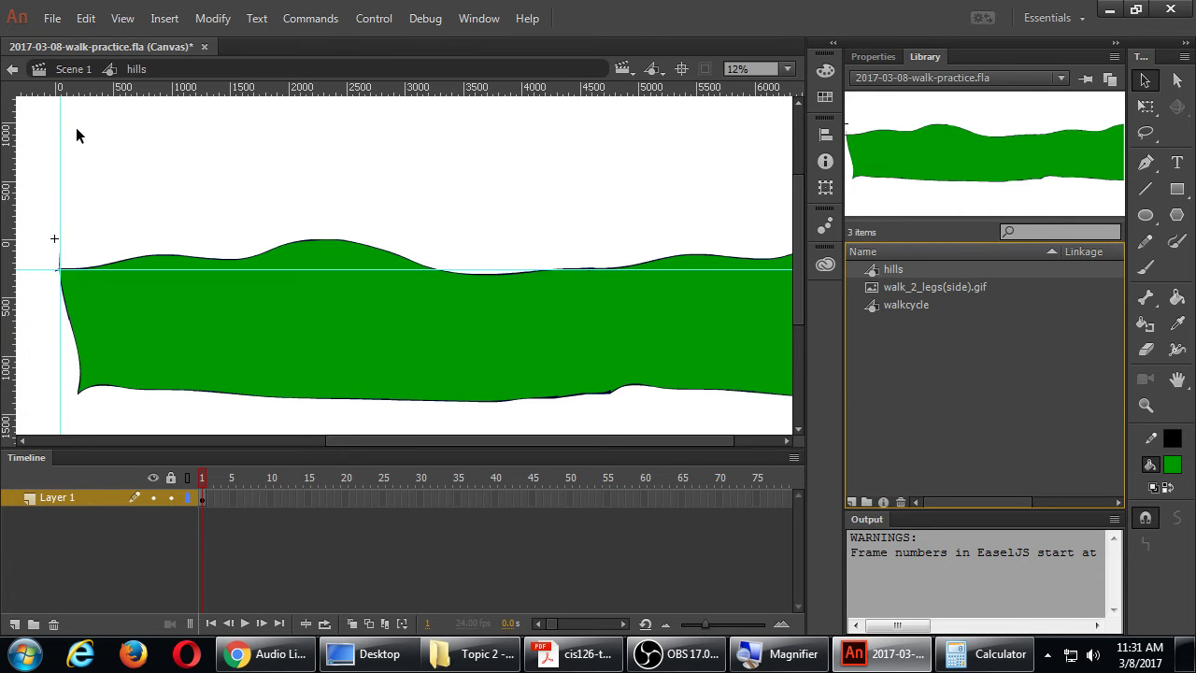
{"action": "left_click", "coordinate": [73, 70]}
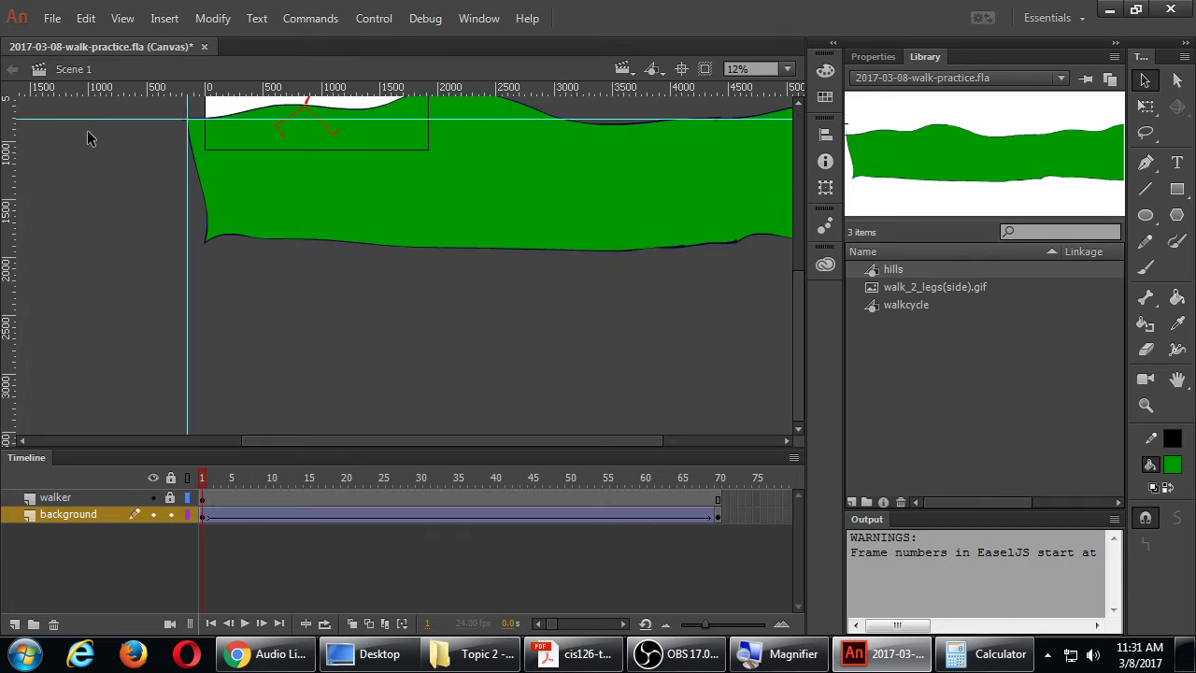
{"action": "scroll", "coordinate": [466, 417], "scroll_direction": "up", "scroll_amount": 3}
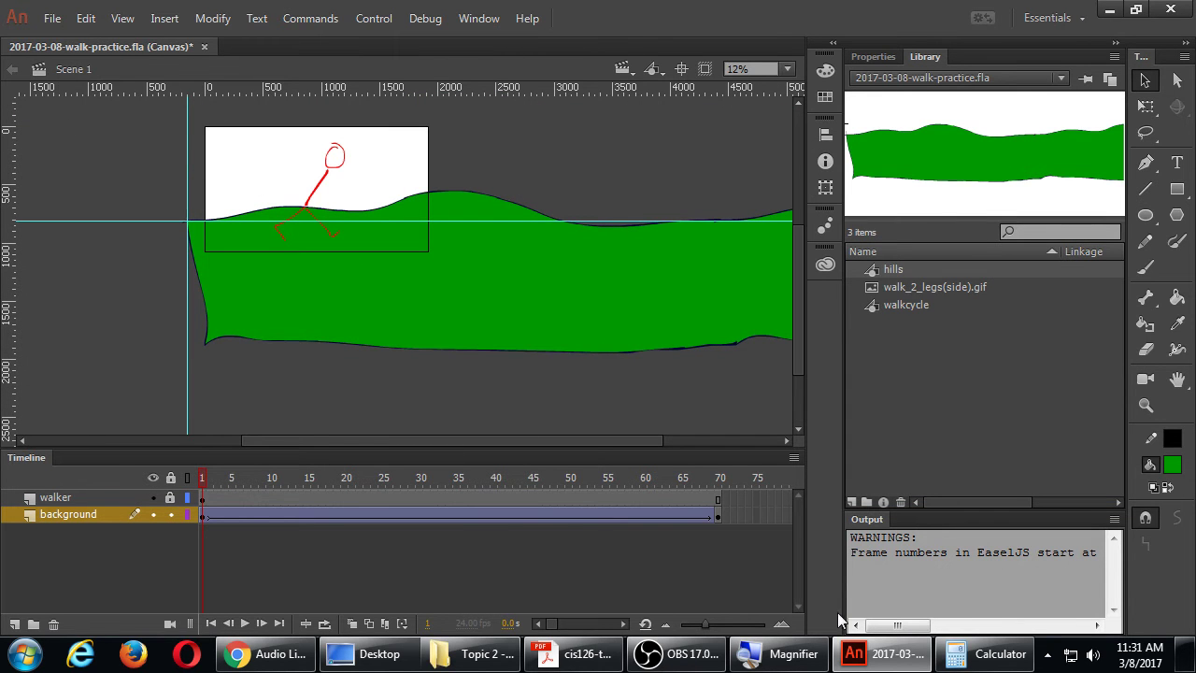
Step: Compare the hills' position on the background layer at frames 1, 69 and 70 to check the loop
{"action": "left_click", "coordinate": [717, 515]}
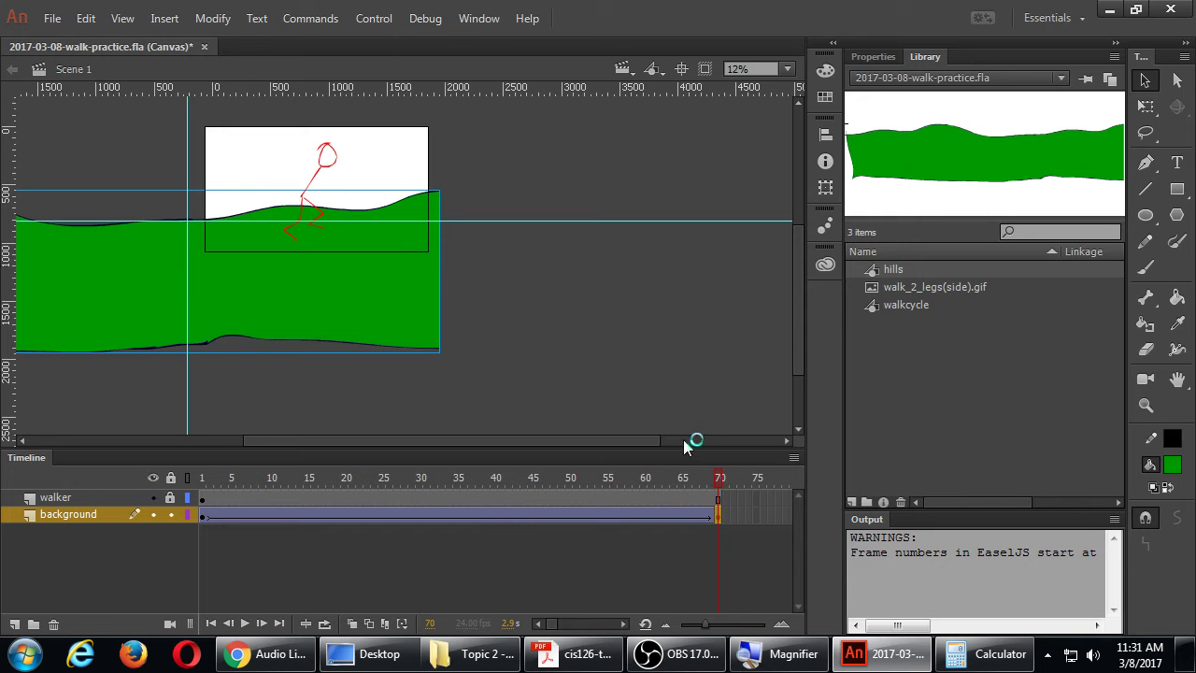
{"action": "key", "text": "comma"}
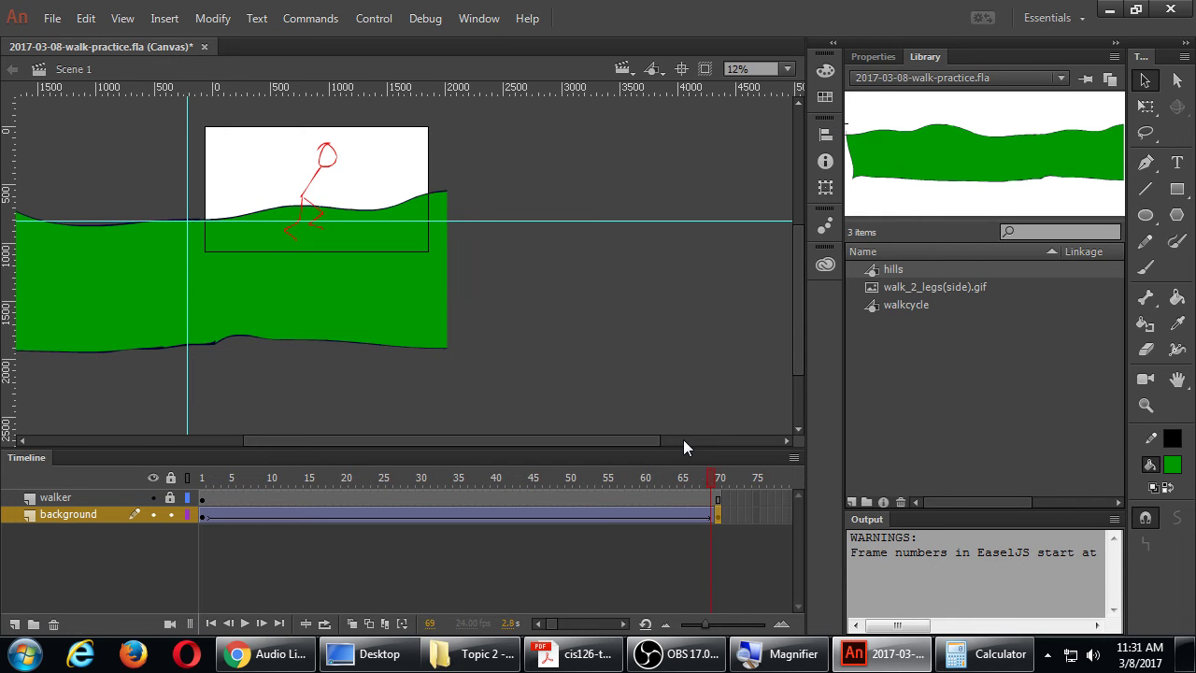
{"action": "key", "text": "comma"}
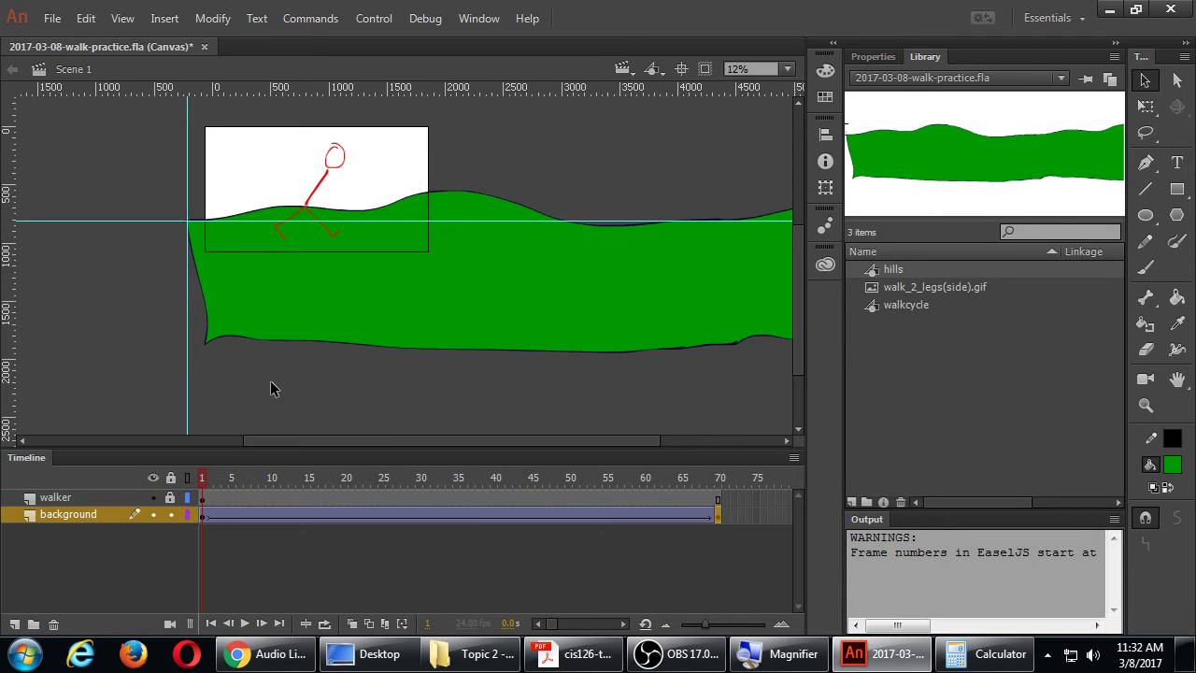
{"action": "key", "text": "ctrl+equal"}
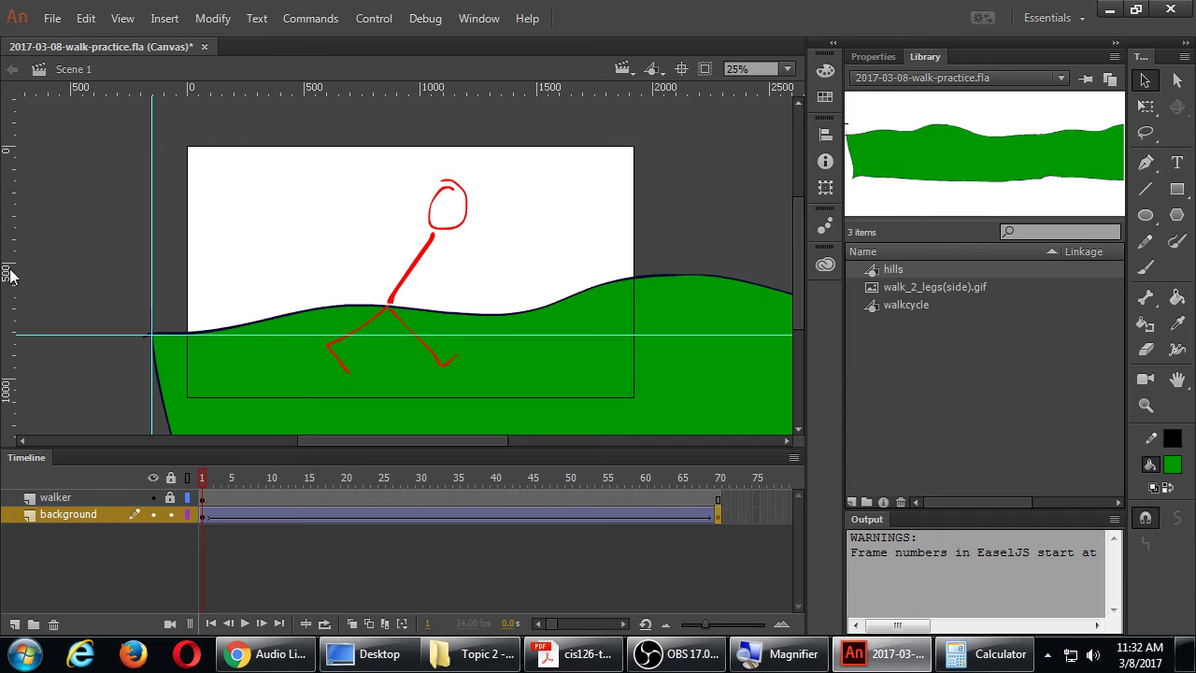
{"action": "mouse_move", "coordinate": [10, 275]}
{"action": "left_mouse_down"}
{"action": "mouse_move", "coordinate": [96, 286]}
{"action": "mouse_move", "coordinate": [11, 286]}
{"action": "left_mouse_up"}
{"action": "left_click", "coordinate": [717, 515]}
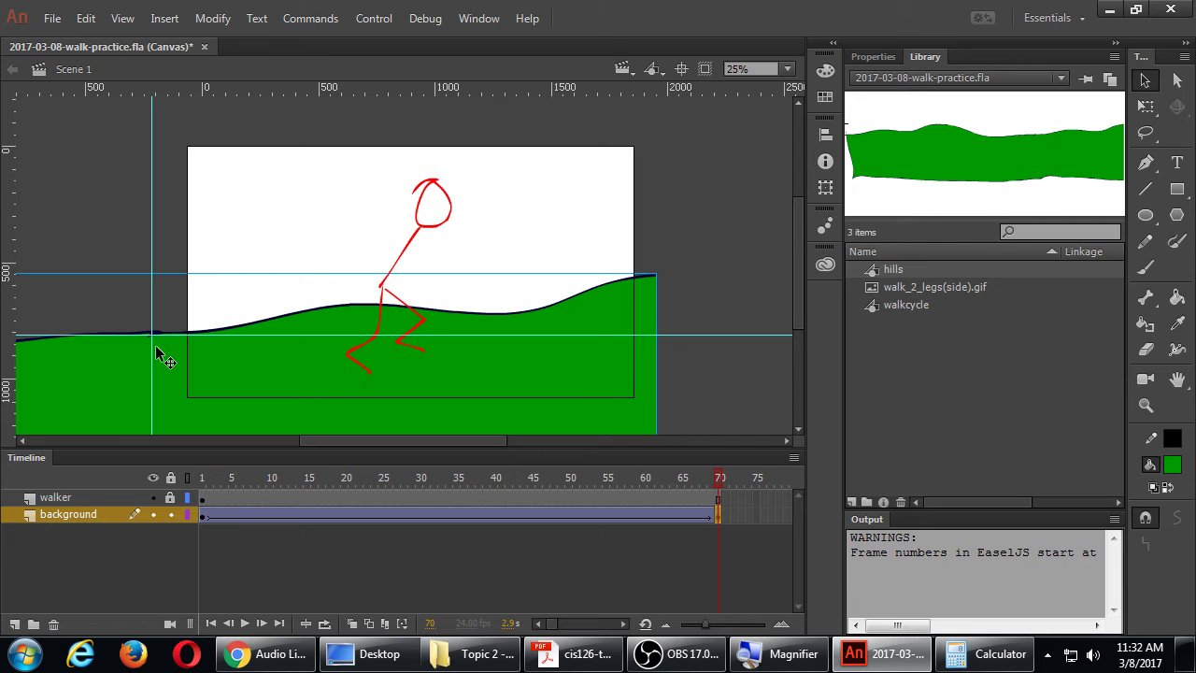
Step: Test the walk animation in the browser and close the preview
{"action": "key", "text": "ctrl+Return"}
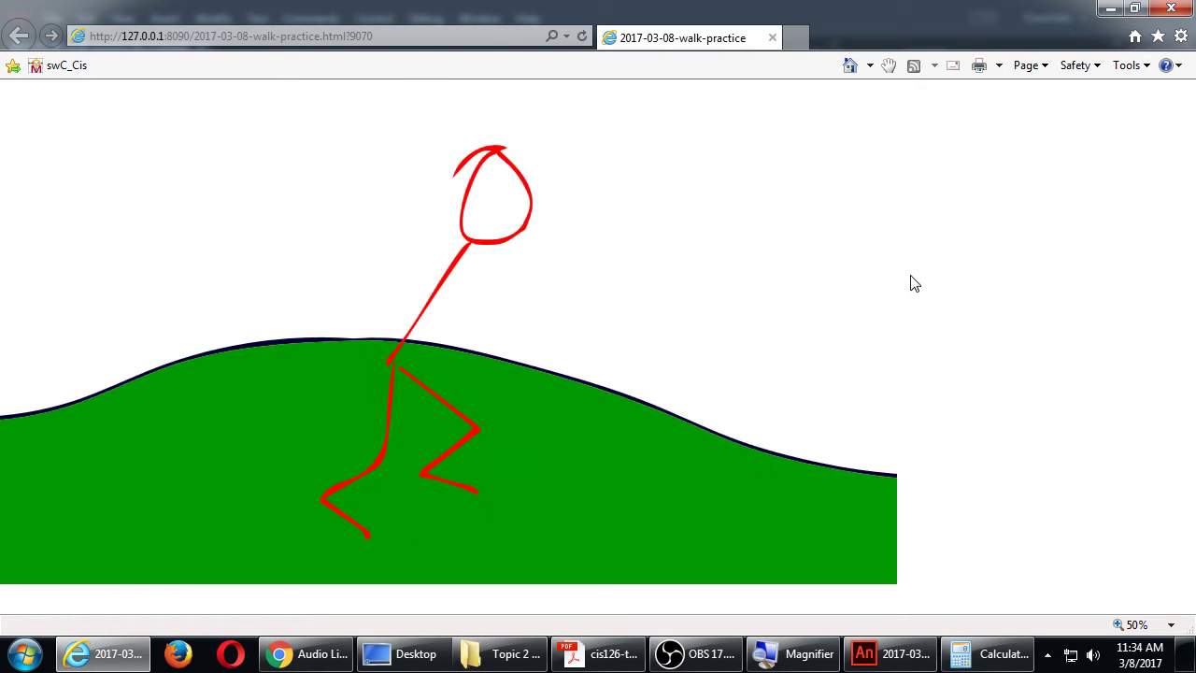
{"action": "left_click", "coordinate": [1170, 8]}
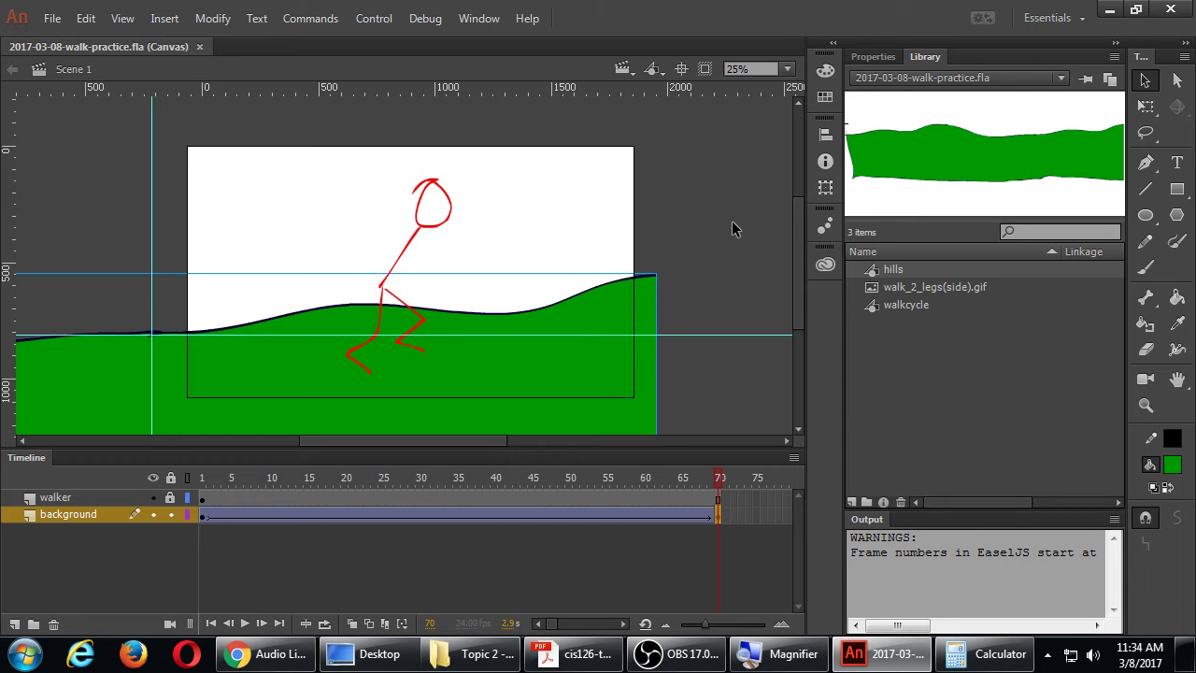
Step: Move the background layer's final keyframe to frame 125 and extend the walker layer to frame 125
{"action": "left_click", "coordinate": [624, 625]}
{"action": "left_click_drag", "start_coordinate": [625, 626], "coordinate": [625, 627]}
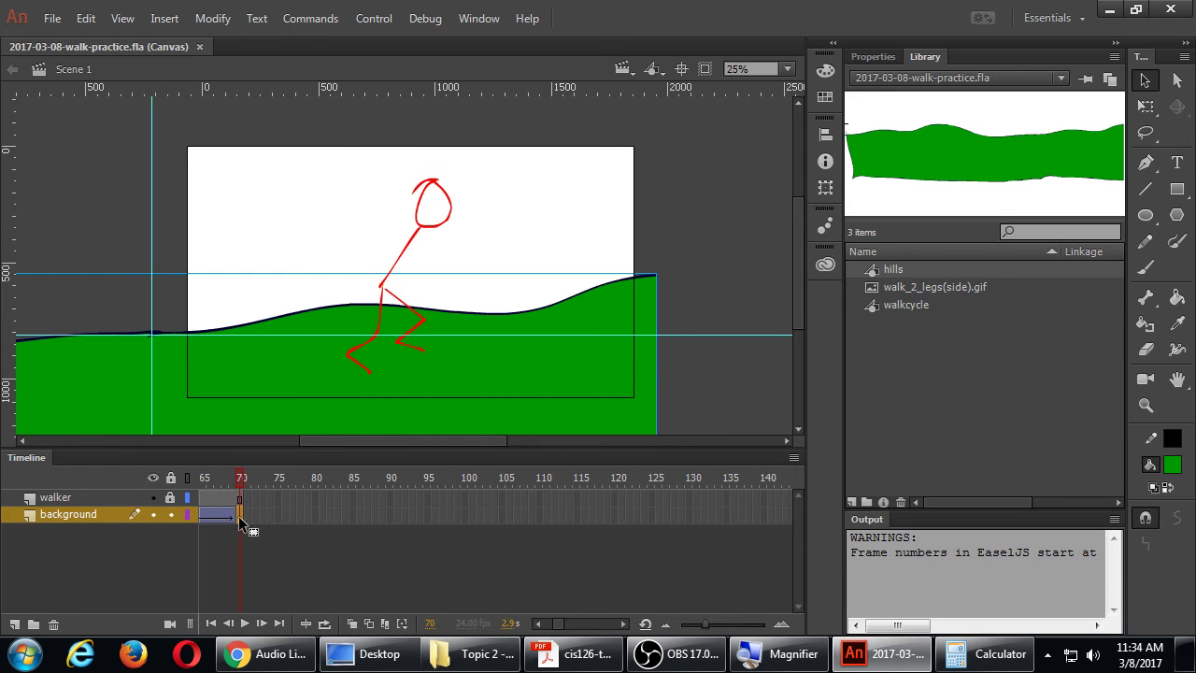
{"action": "left_click_drag", "start_coordinate": [238, 516], "coordinate": [650, 518]}
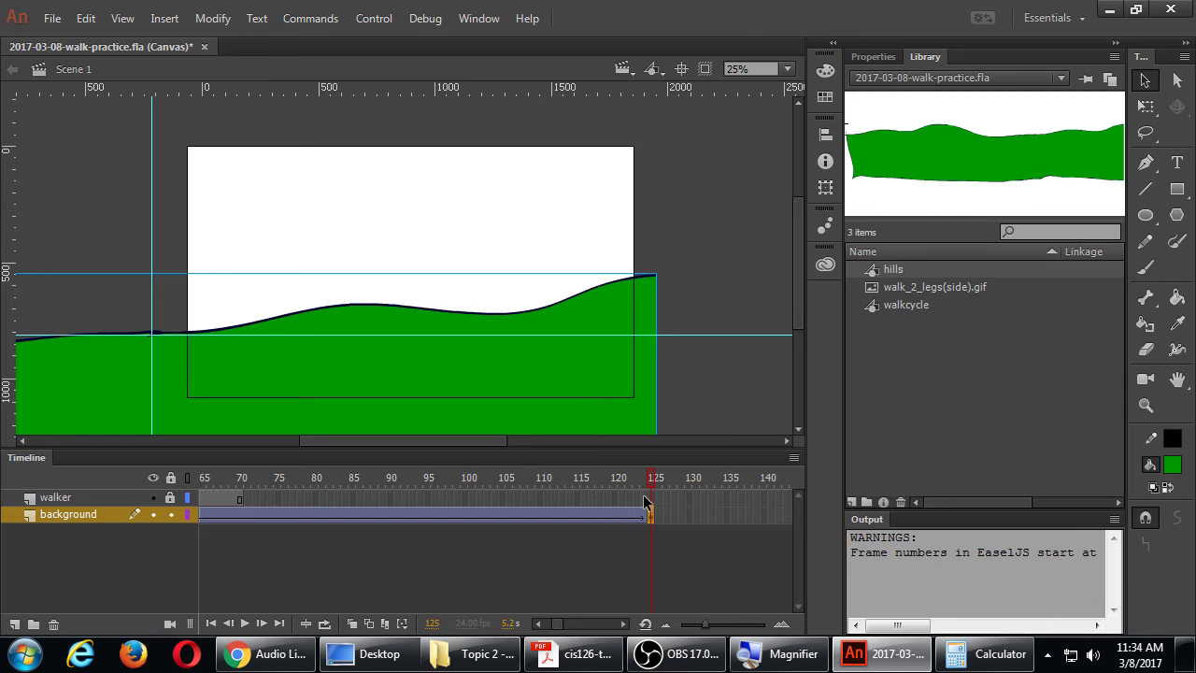
{"action": "left_click", "coordinate": [651, 498]}
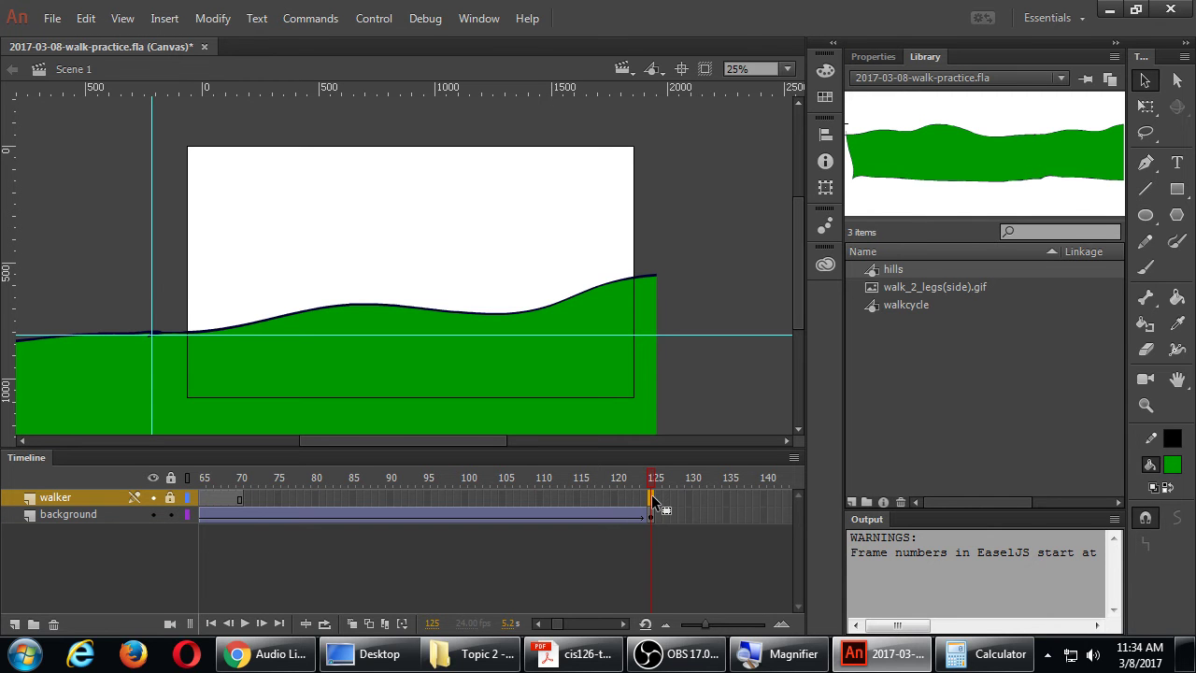
{"action": "key", "text": "F5"}
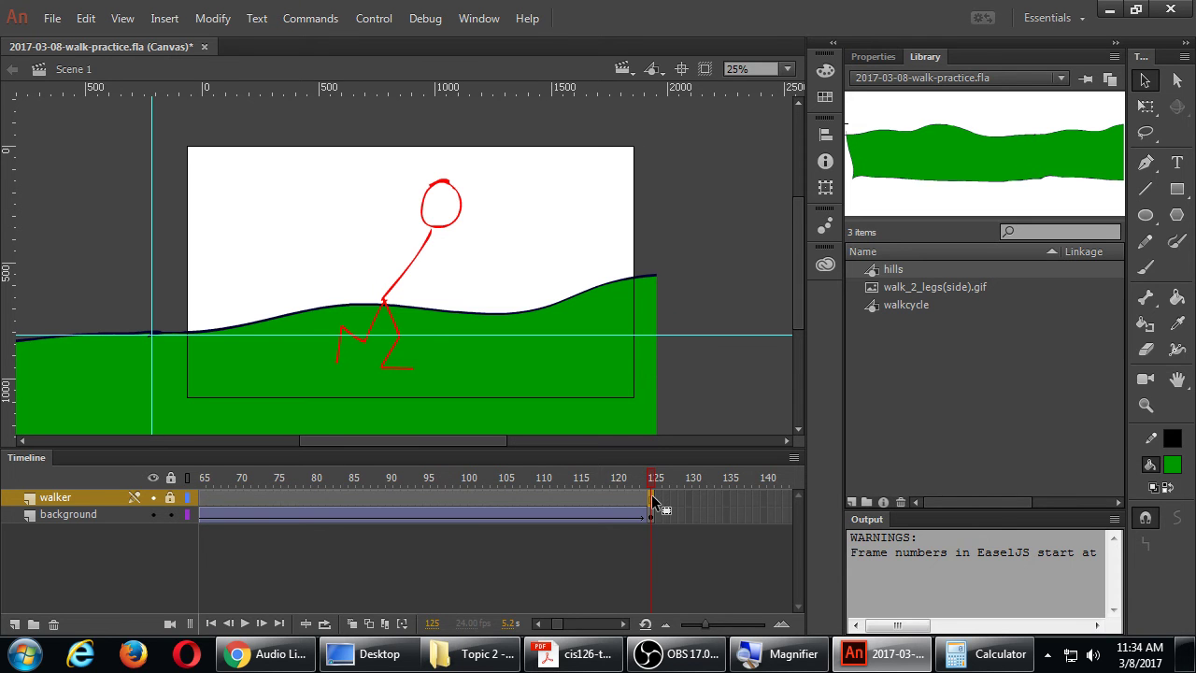
Step: Preview the lengthened animation in the browser, return to the document and save it
{"action": "key", "text": "ctrl+Return"}
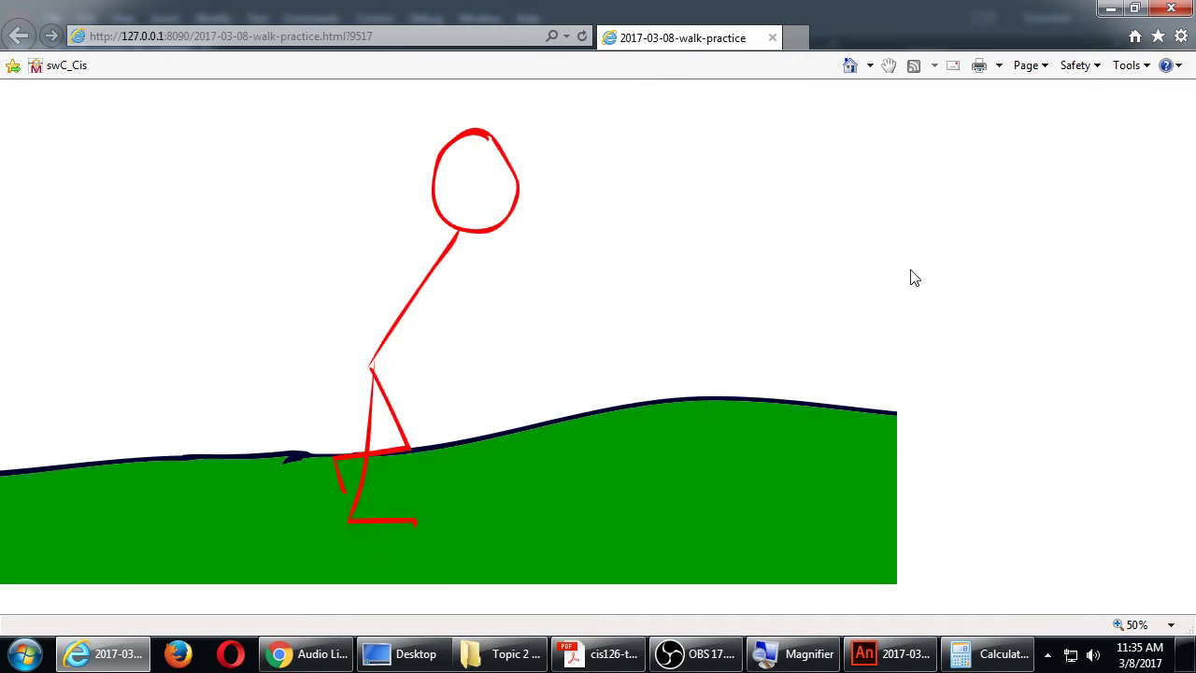
{"action": "key", "text": "alt+Tab"}
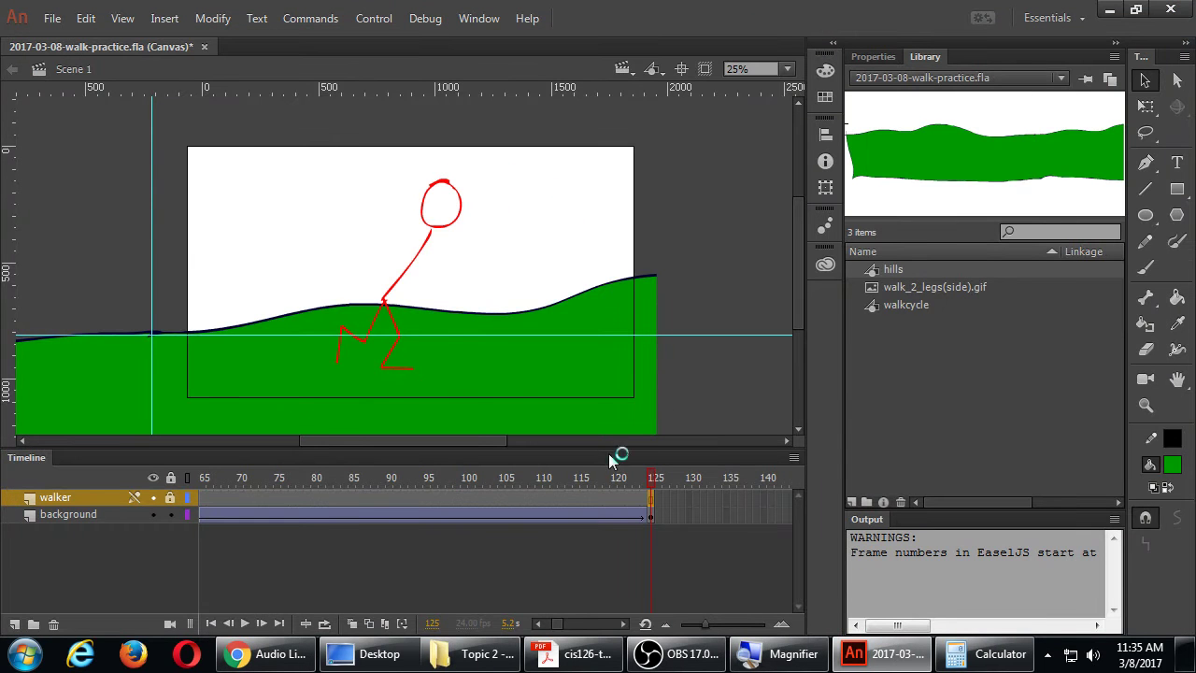
{"action": "key", "text": "ctrl+s"}
Step: Create a new graphic symbol named clouds in the library root and save the document
{"action": "left_click_drag", "start_coordinate": [561, 624], "coordinate": [555, 625]}
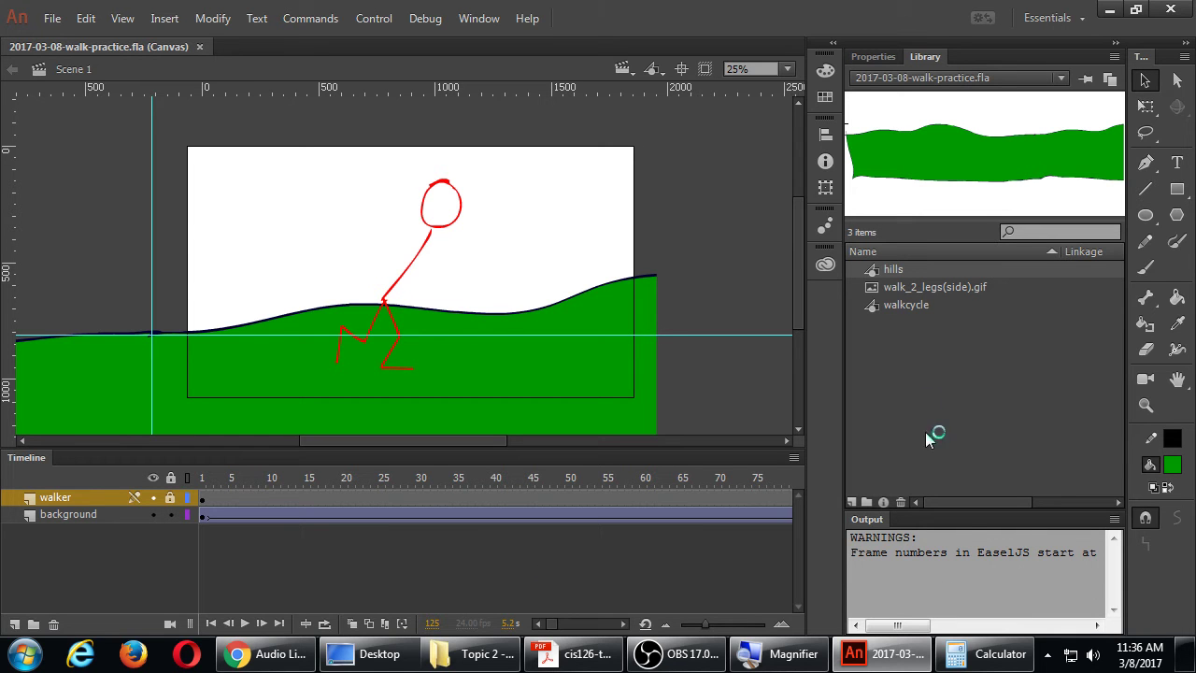
{"action": "left_click", "coordinate": [927, 402]}
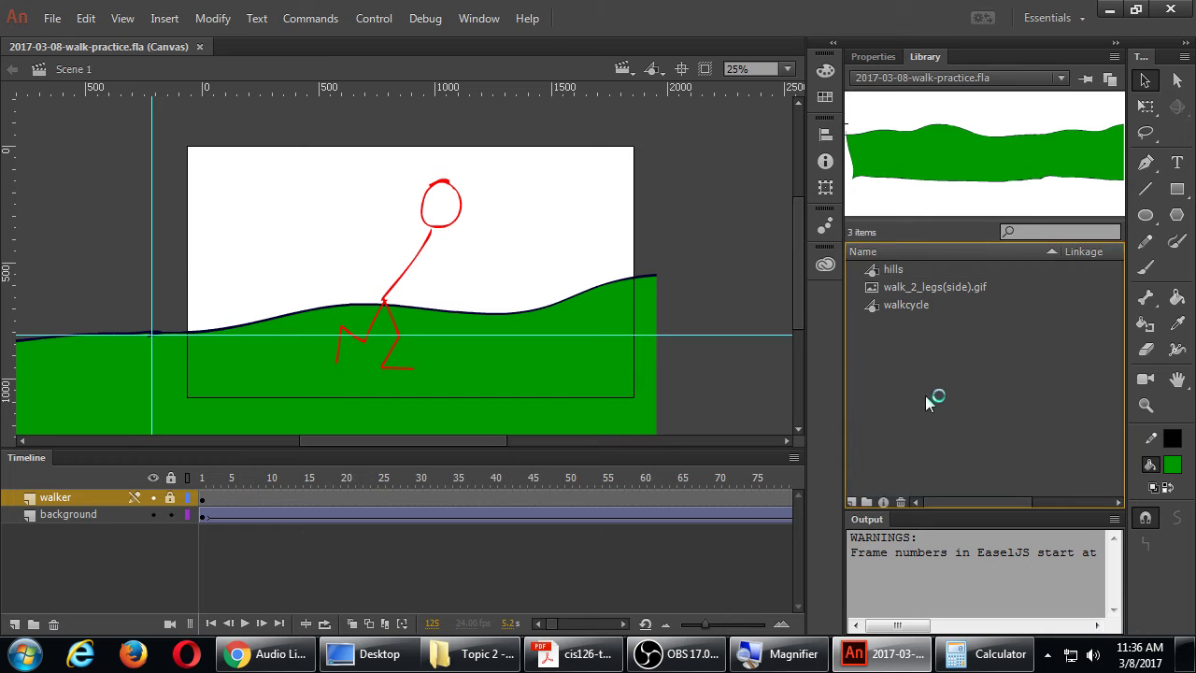
{"action": "left_click", "coordinate": [853, 504]}
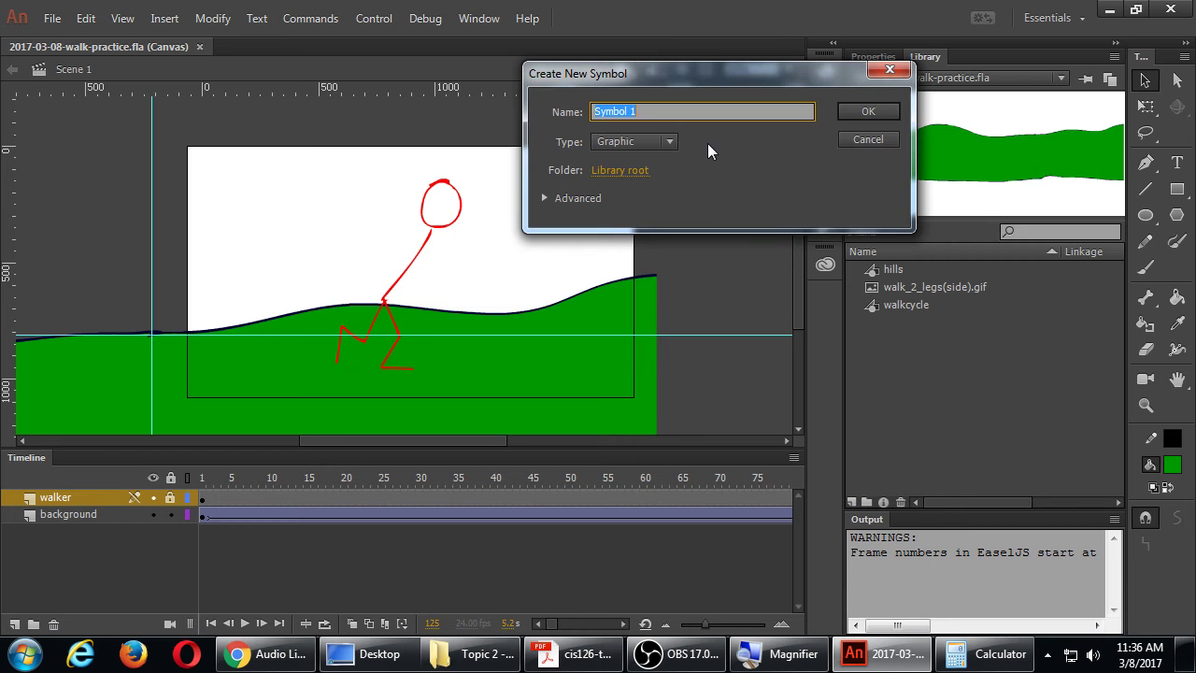
{"action": "type", "text": "clouds"}
{"action": "key", "text": "Return"}
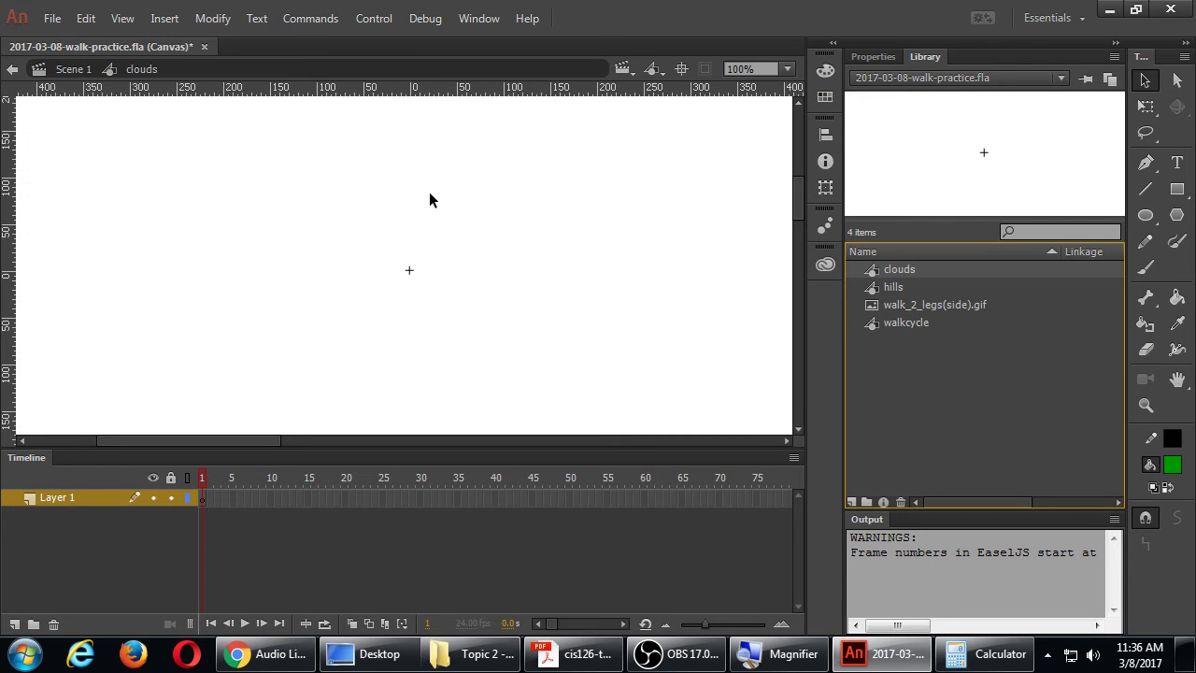
{"action": "key", "text": "ctrl+s"}
Step: Paint a scalloped cloud outline in light blue with the Brush tool inside the clouds symbol, and return to Scene 1
{"action": "left_click", "coordinate": [1146, 267]}
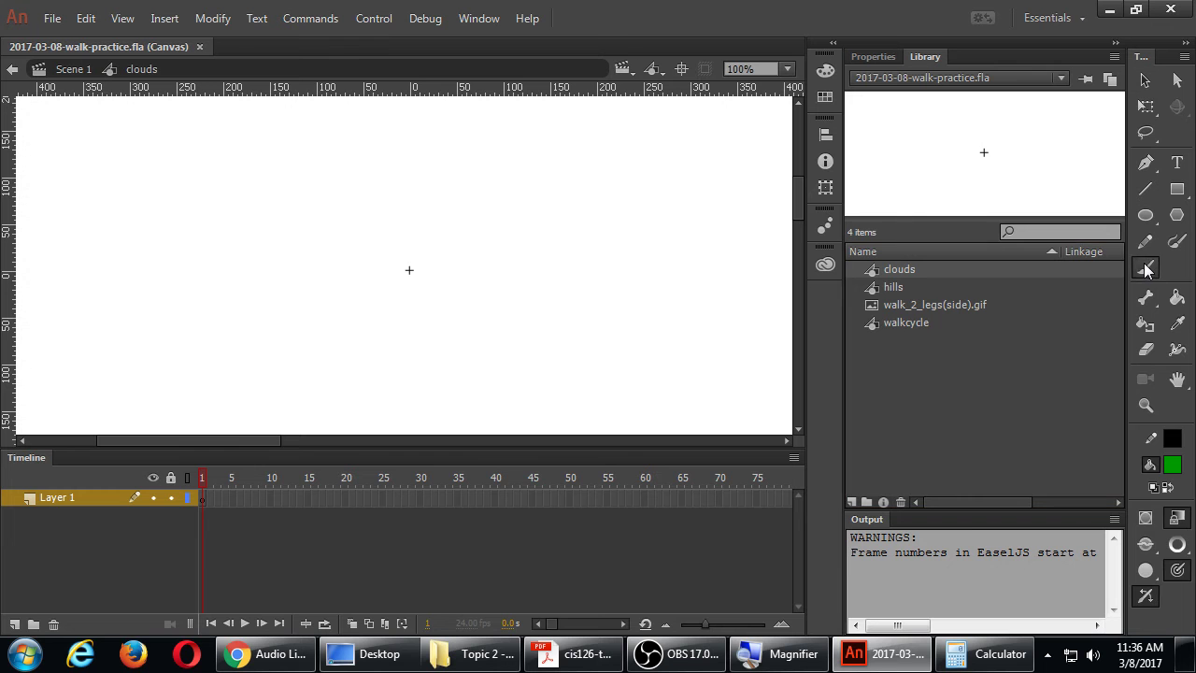
{"action": "left_click", "coordinate": [1172, 465]}
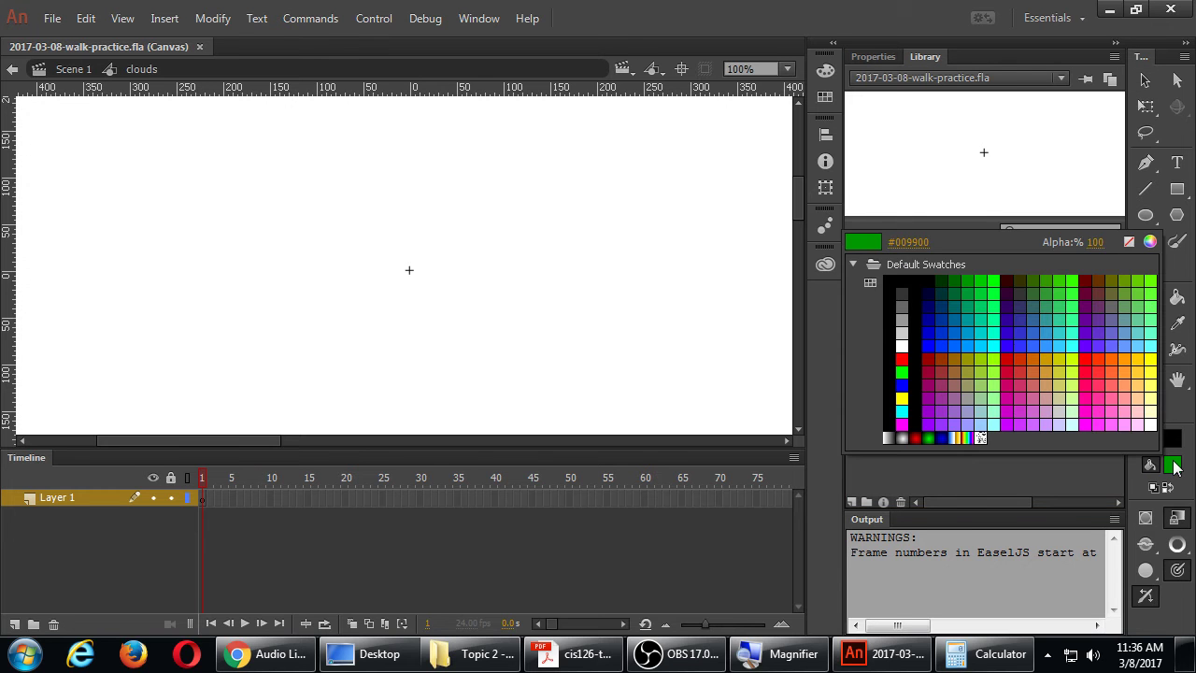
{"action": "left_click", "coordinate": [988, 340]}
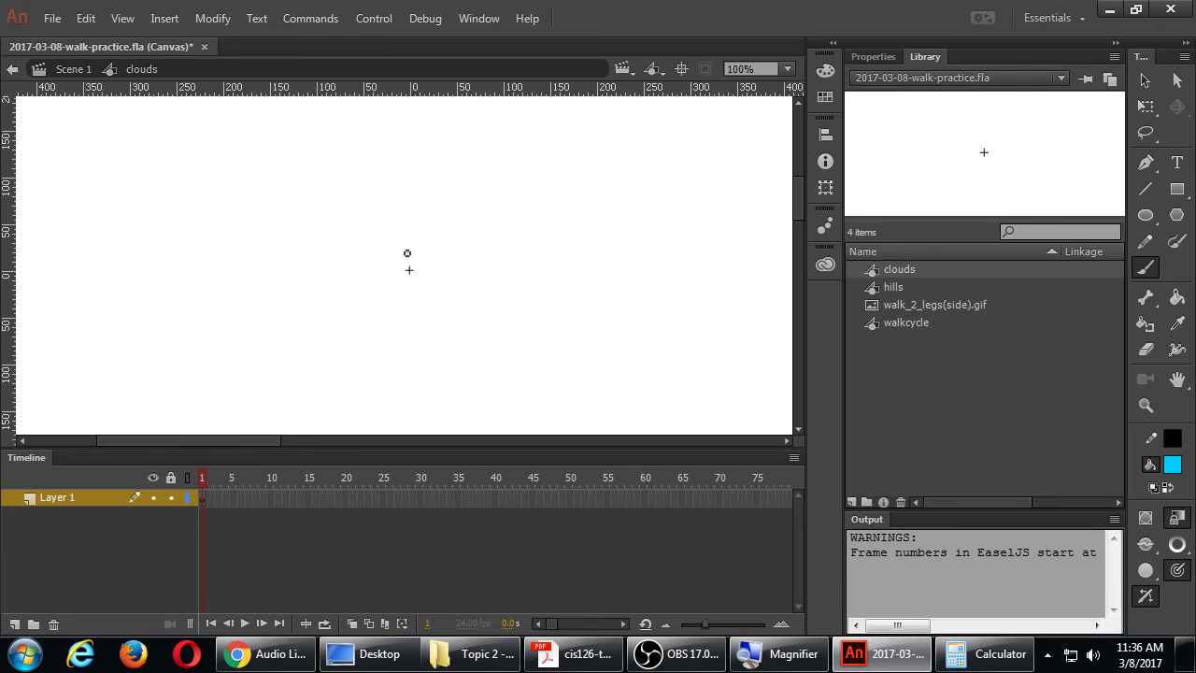
{"action": "mouse_move", "coordinate": [406, 254]}
{"action": "left_mouse_down"}
{"action": "mouse_move", "coordinate": [442, 209]}
{"action": "mouse_move", "coordinate": [556, 227]}
{"action": "mouse_move", "coordinate": [631, 274]}
{"action": "mouse_move", "coordinate": [547, 331]}
{"action": "mouse_move", "coordinate": [414, 325]}
{"action": "mouse_move", "coordinate": [378, 306]}
{"action": "mouse_move", "coordinate": [386, 247]}
{"action": "mouse_move", "coordinate": [435, 221]}
{"action": "left_mouse_up"}
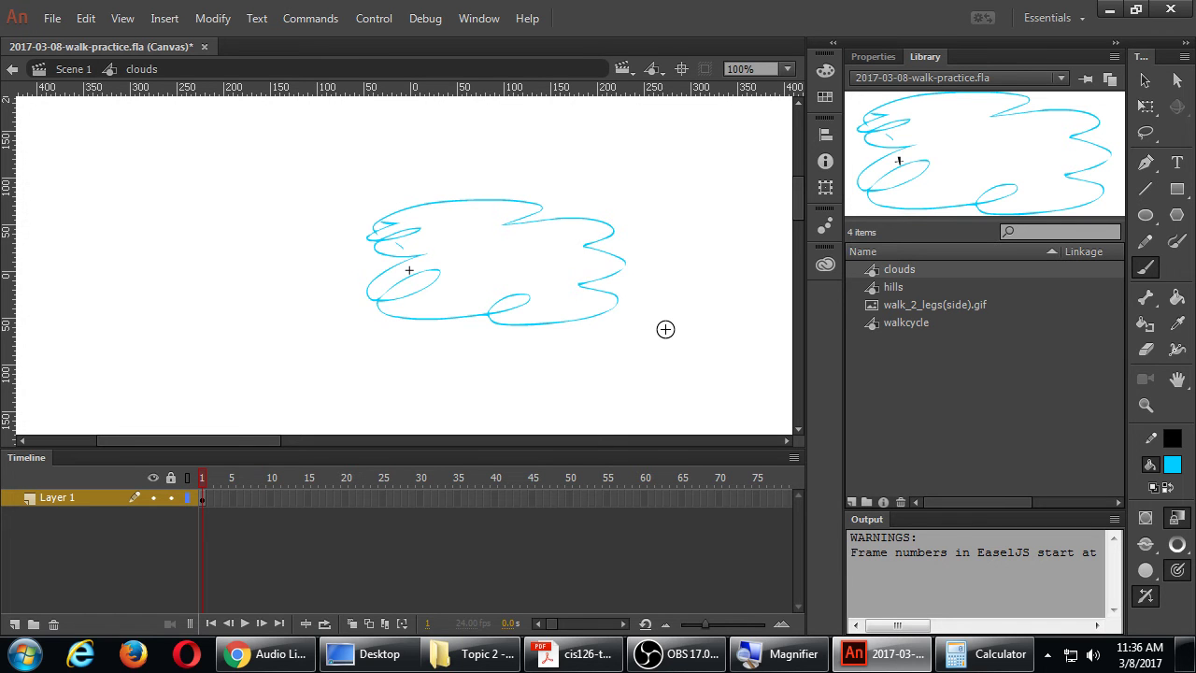
{"action": "left_click", "coordinate": [12, 70]}
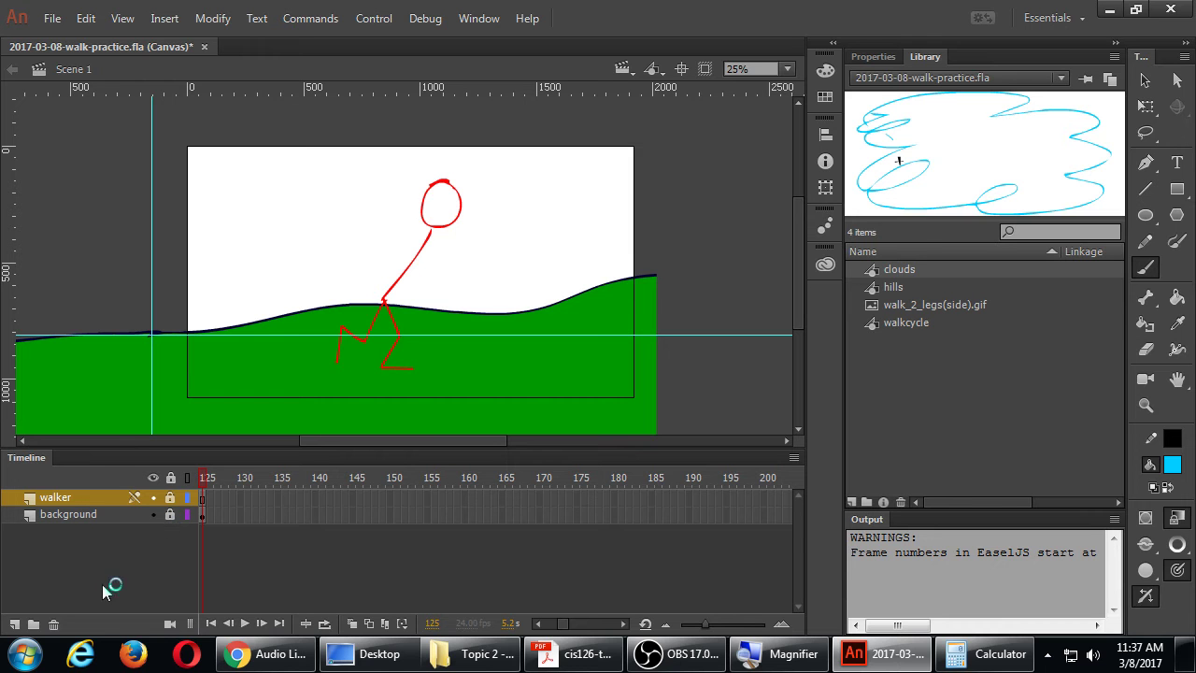
Step: Add a layer named clouds above walker and place the clouds symbol in the upper-right sky of the stage
{"action": "left_click", "coordinate": [15, 625]}
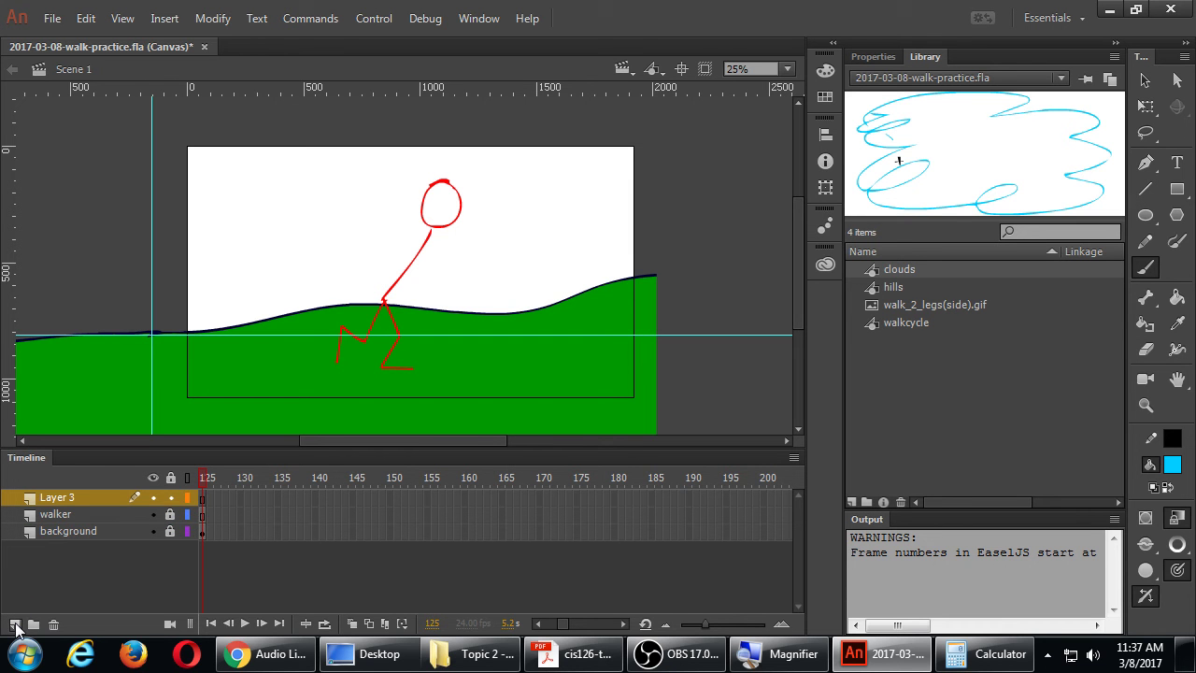
{"action": "double_click", "coordinate": [56, 499]}
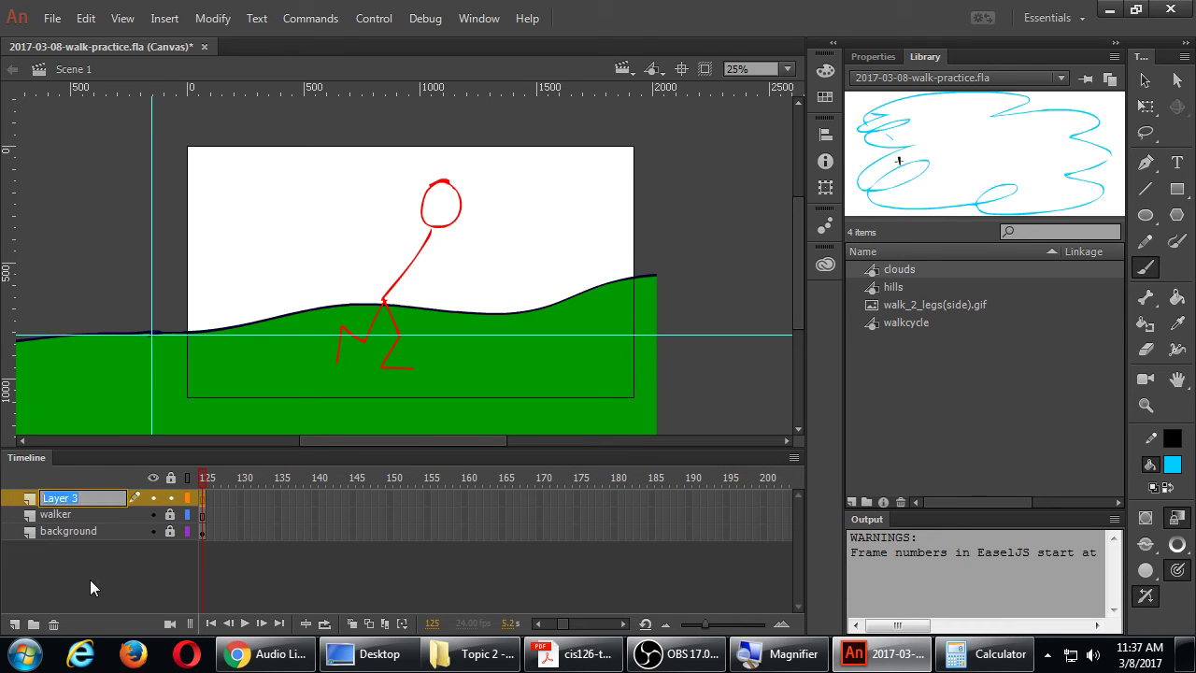
{"action": "type", "text": "clouds"}
{"action": "key", "text": "Return"}
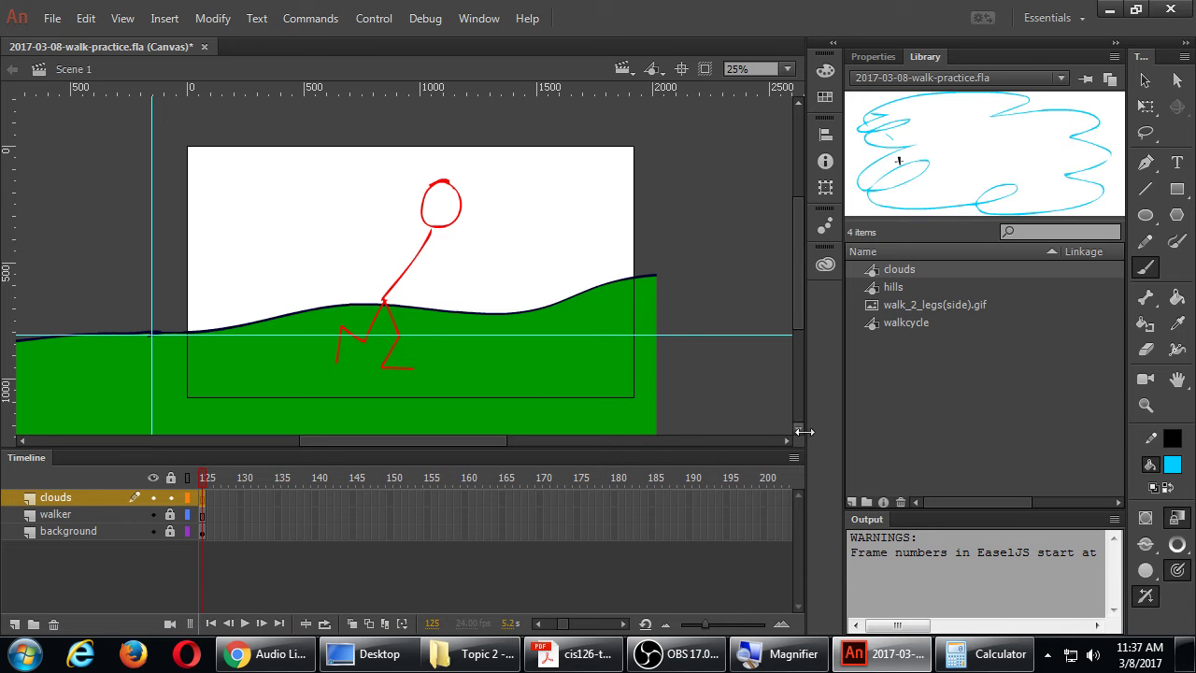
{"action": "left_click_drag", "start_coordinate": [882, 269], "coordinate": [580, 187]}
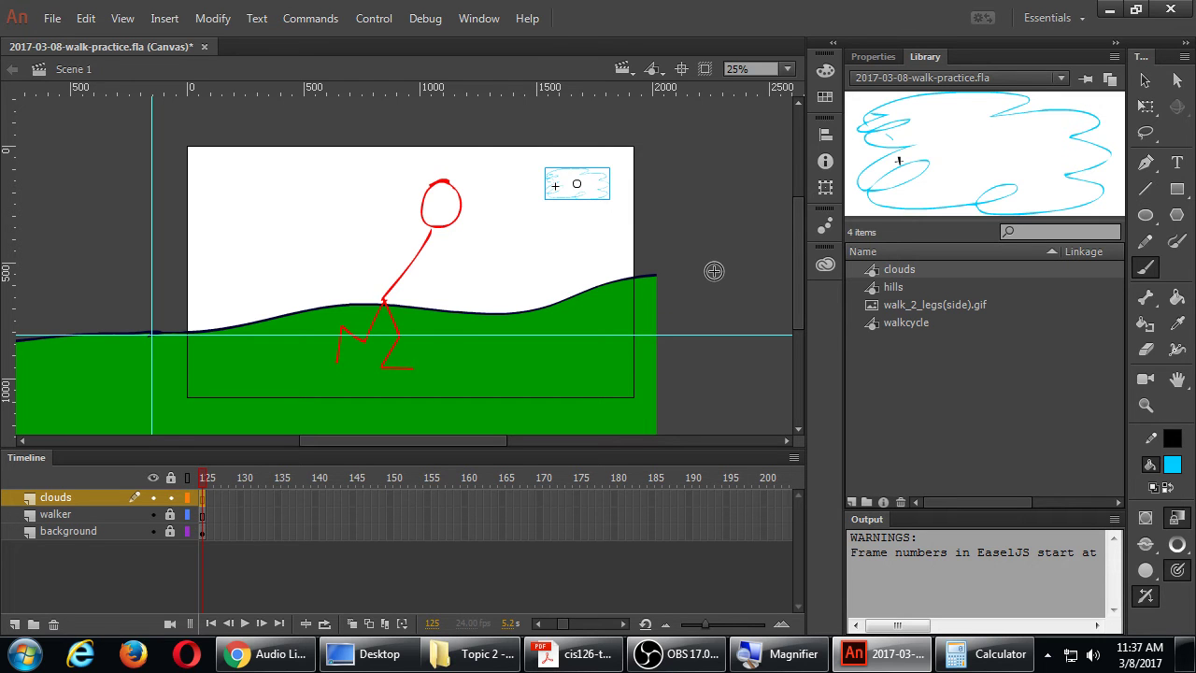
Step: Insert a keyframe at frame 125 on the clouds layer
{"action": "key", "text": "ctrl+minus"}
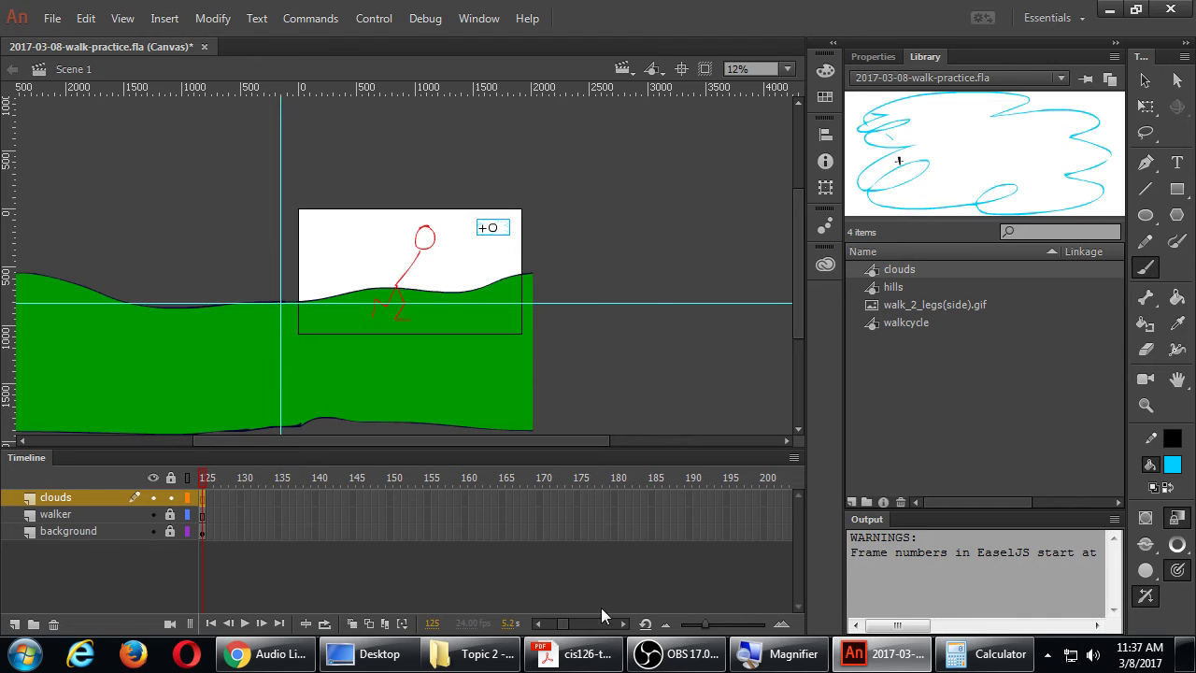
{"action": "left_click_drag", "start_coordinate": [563, 623], "coordinate": [544, 624]}
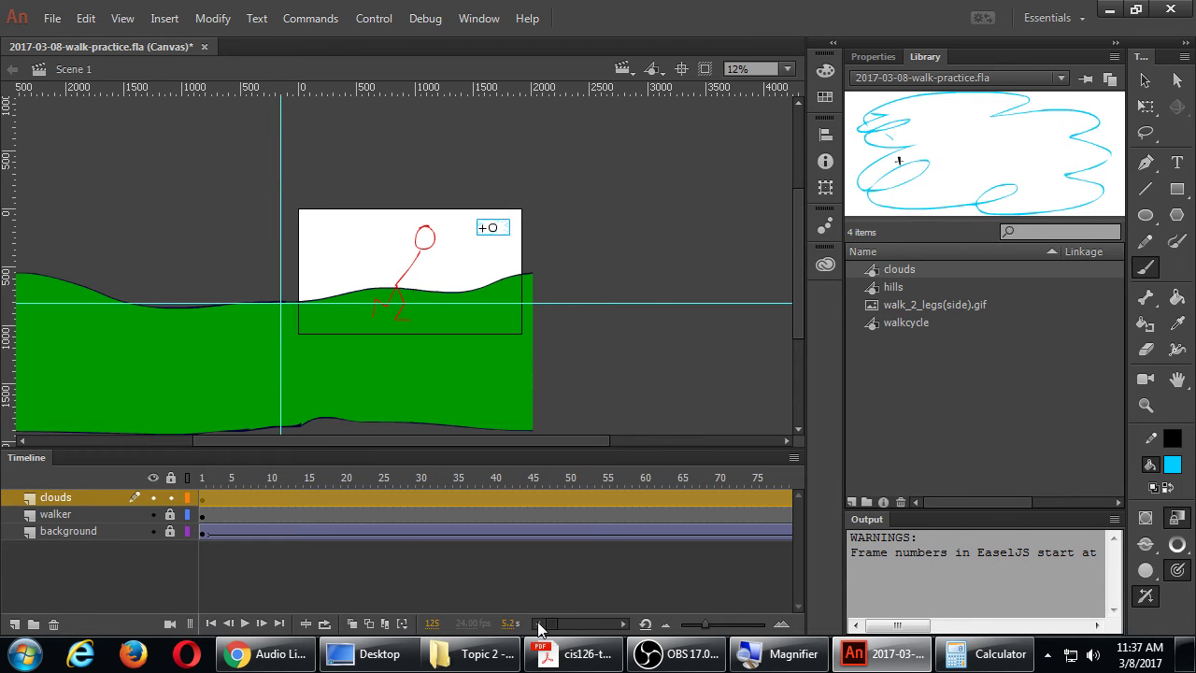
{"action": "left_click", "coordinate": [205, 505]}
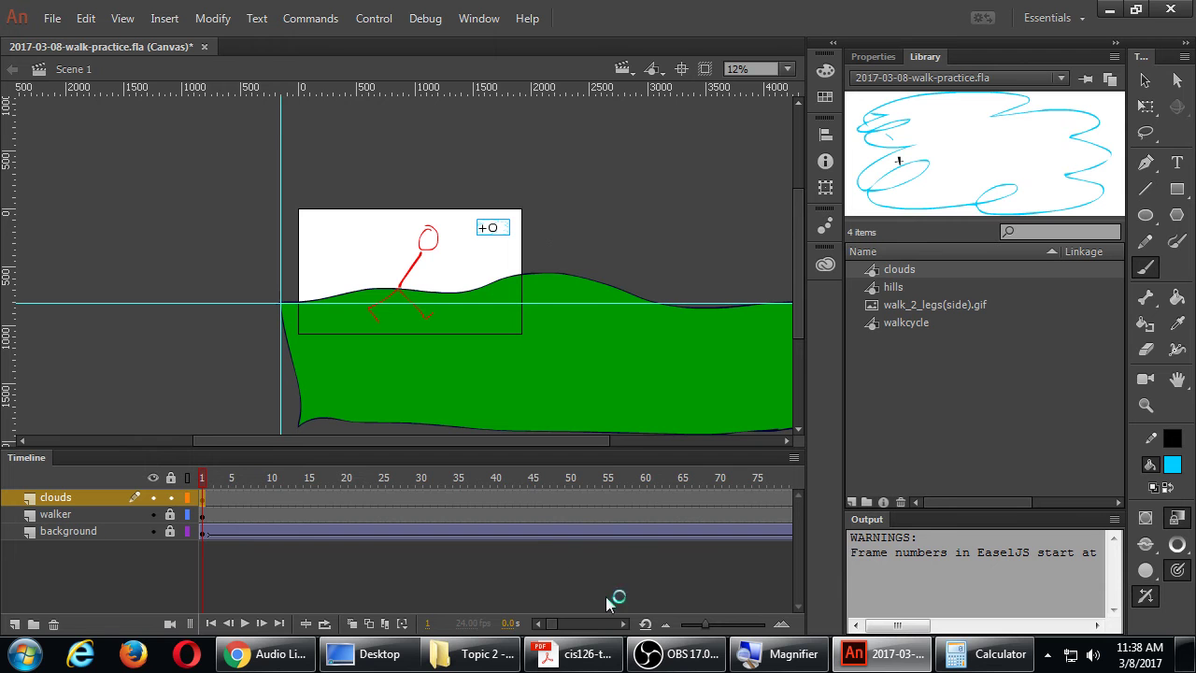
{"action": "left_click", "coordinate": [623, 625]}
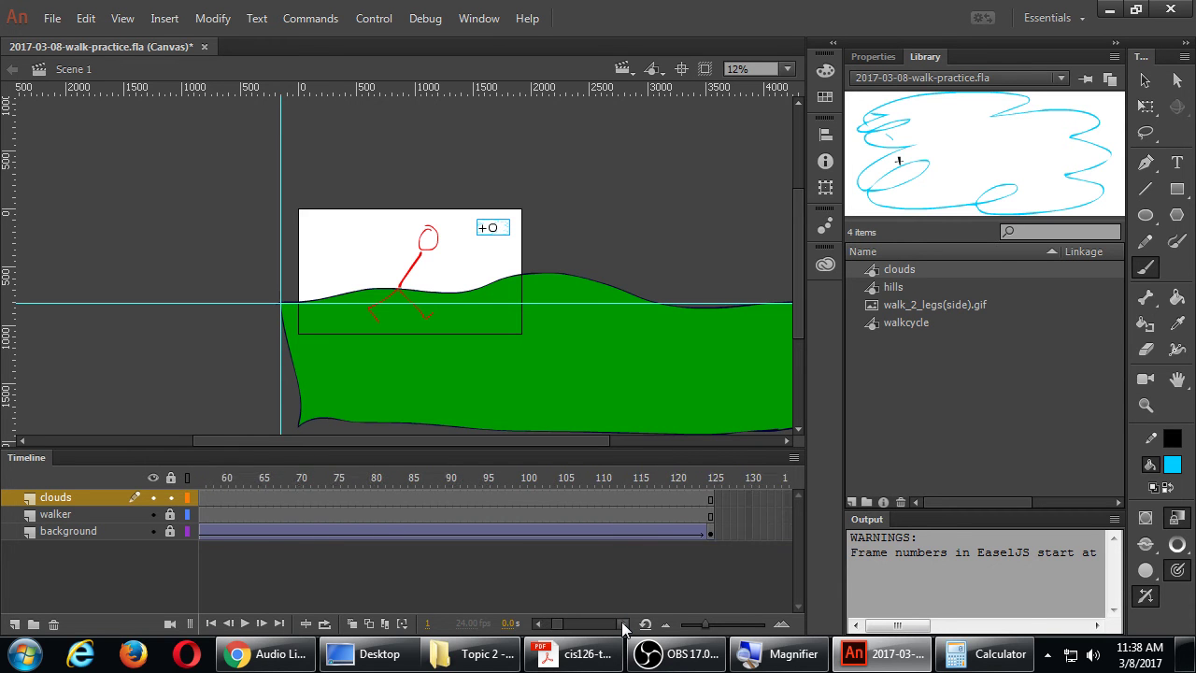
{"action": "left_click", "coordinate": [474, 502]}
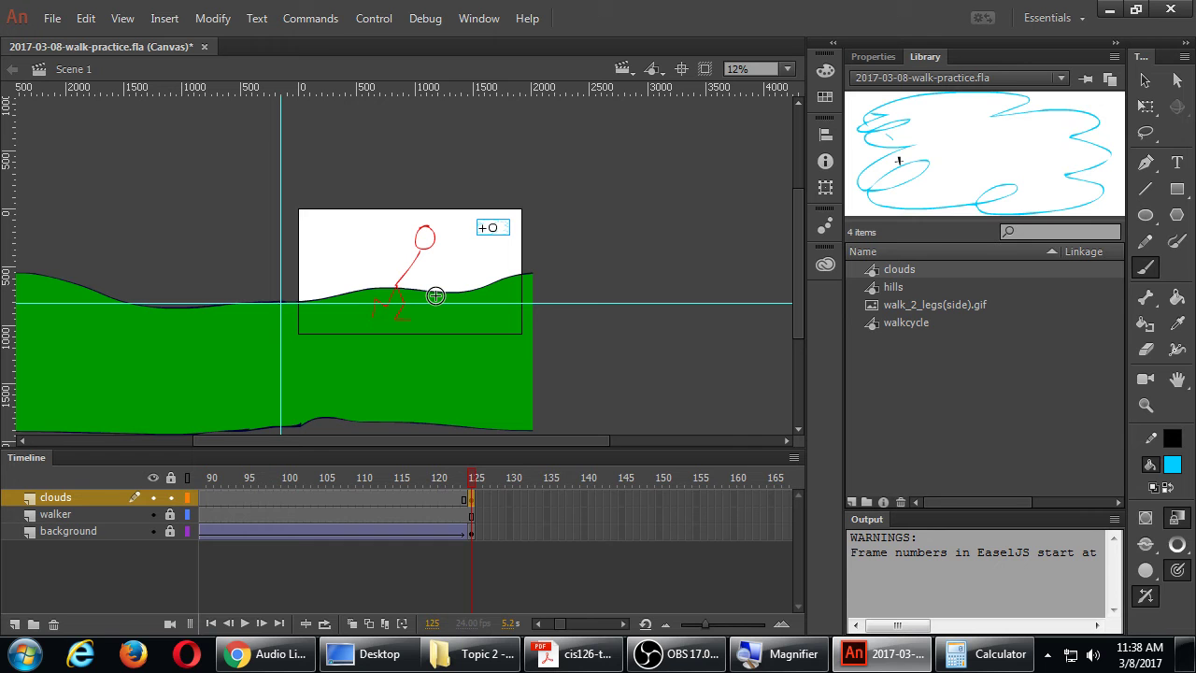
Step: Move the clouds symbol at frame 125 horizontally to the upper-left corner of the stage
{"action": "key", "text": "v"}
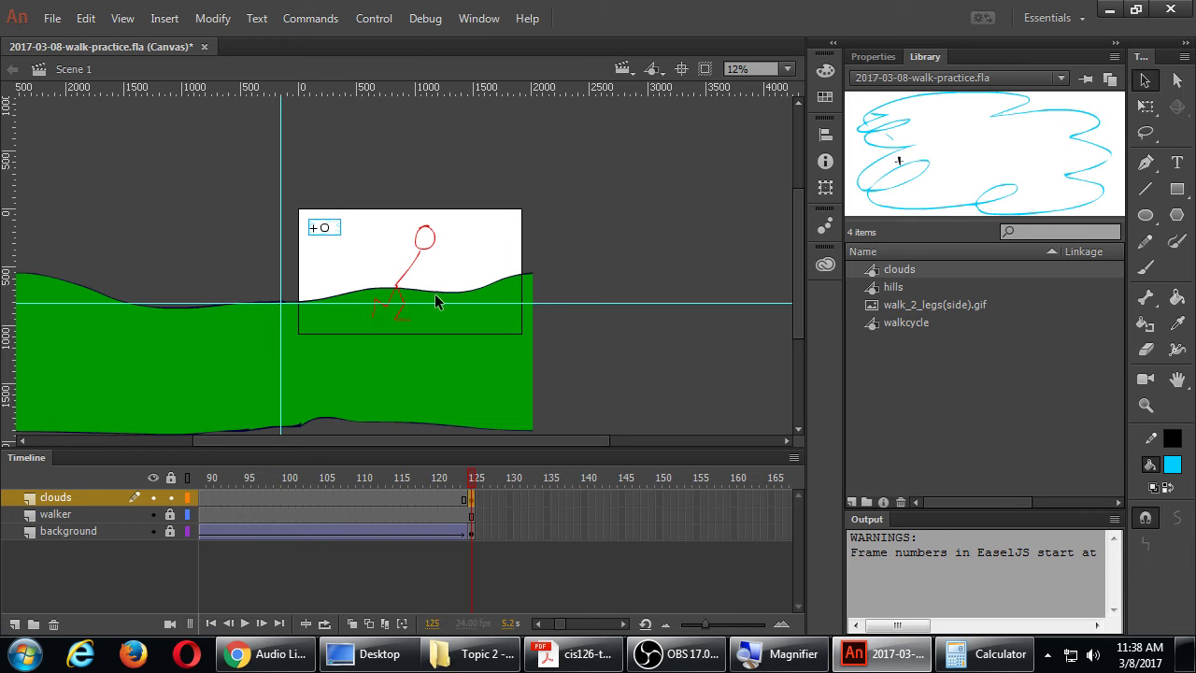
{"action": "key", "text": "shift+Left"}
{"action": "key", "text": "shift+Left"}
{"action": "key", "text": "shift+Left"}
{"action": "key", "text": "shift+Left"}
{"action": "key", "text": "shift+Left"}
{"action": "key", "text": "shift+Left"}
{"action": "key", "text": "shift+Left"}
{"action": "key", "text": "shift+Left"}
{"action": "key", "text": "shift+Right"}
{"action": "key", "text": "shift+Right"}
{"action": "key", "text": "shift+Right"}
Step: Create a classic tween on the clouds layer, preview the animation in the browser and return to the document
{"action": "right_click", "coordinate": [327, 496]}
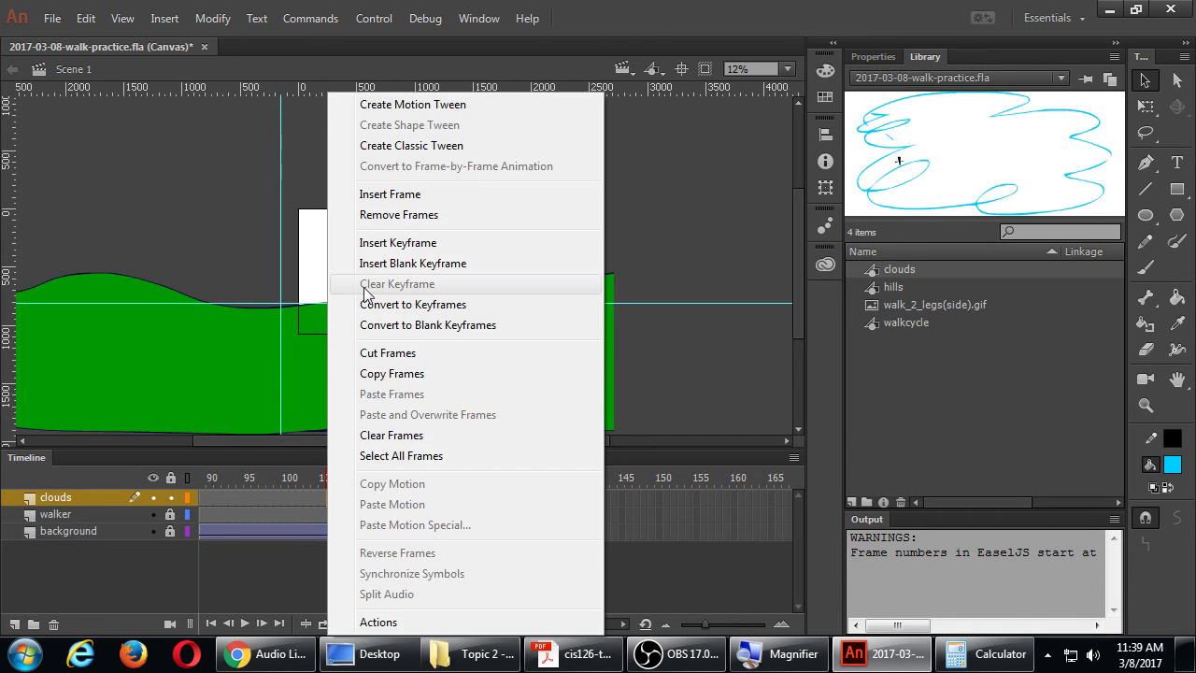
{"action": "left_click", "coordinate": [404, 147]}
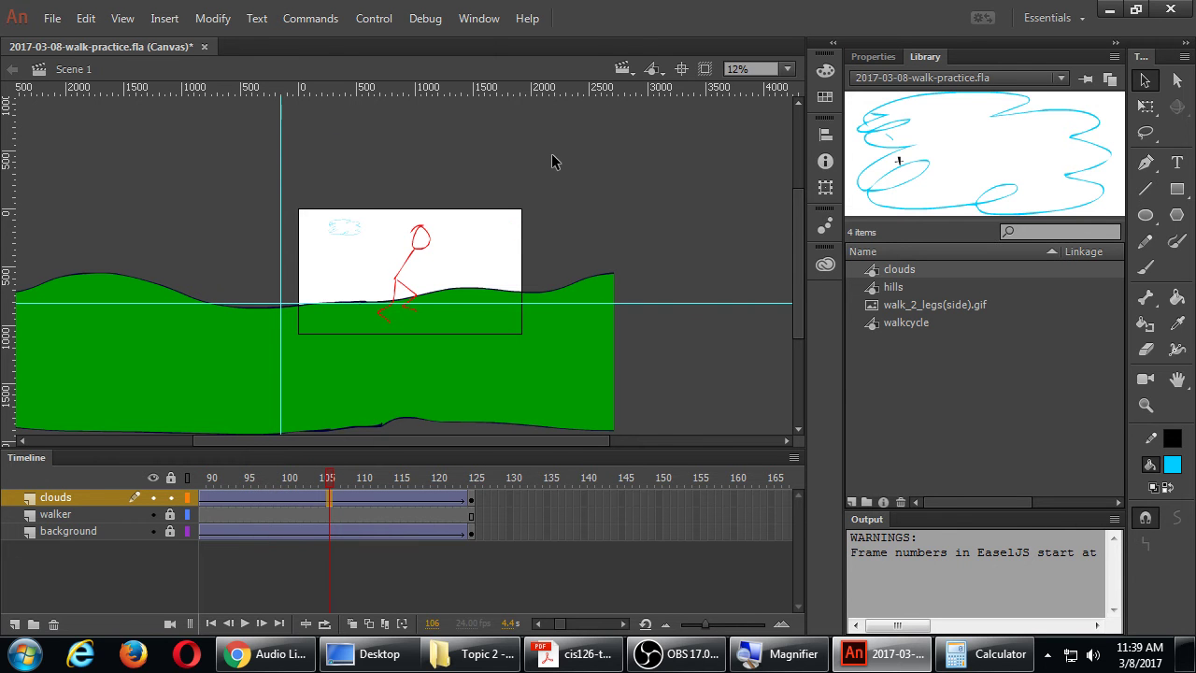
{"action": "key", "text": "ctrl+Return"}
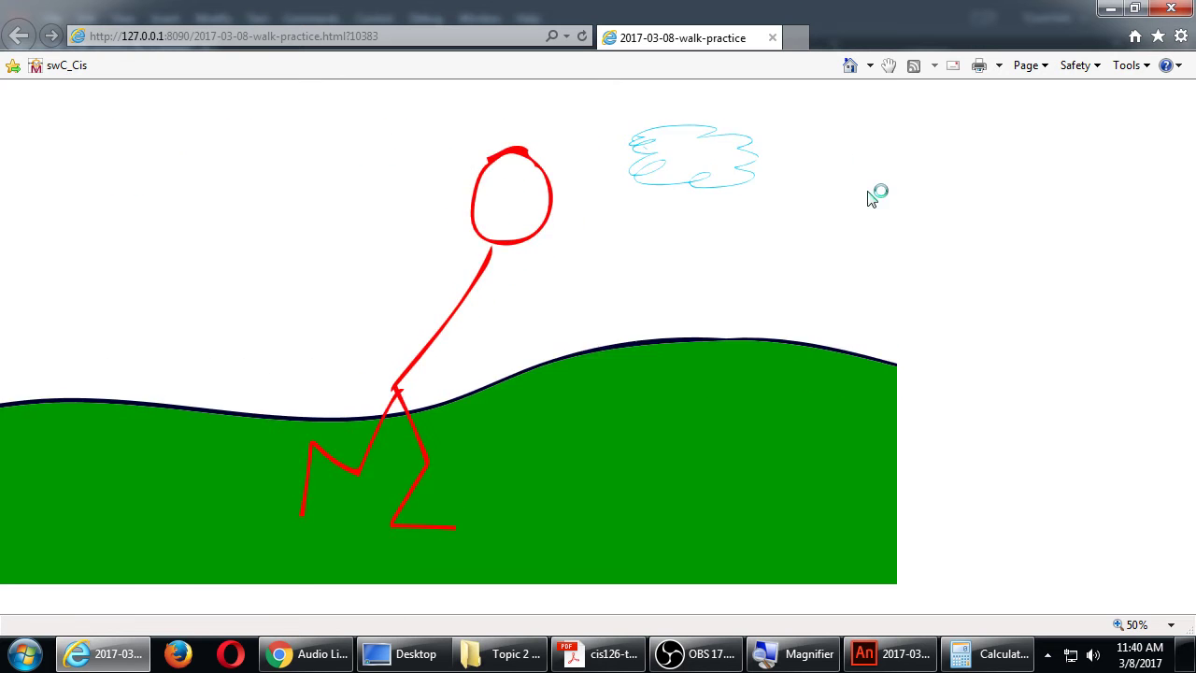
{"action": "left_click", "coordinate": [893, 654]}
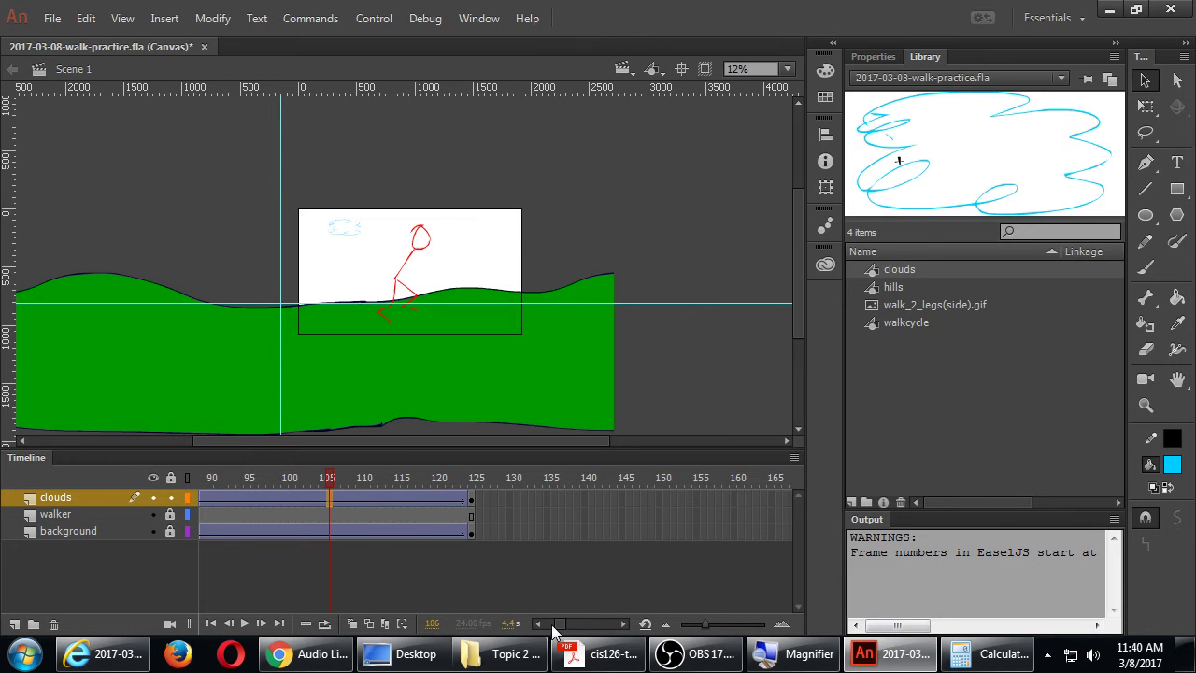
Step: Move the clouds symbol at frame 1 horizontally until it sits just beyond the stage's right edge
{"action": "left_click_drag", "start_coordinate": [554, 628], "coordinate": [542, 628]}
{"action": "left_click", "coordinate": [206, 504]}
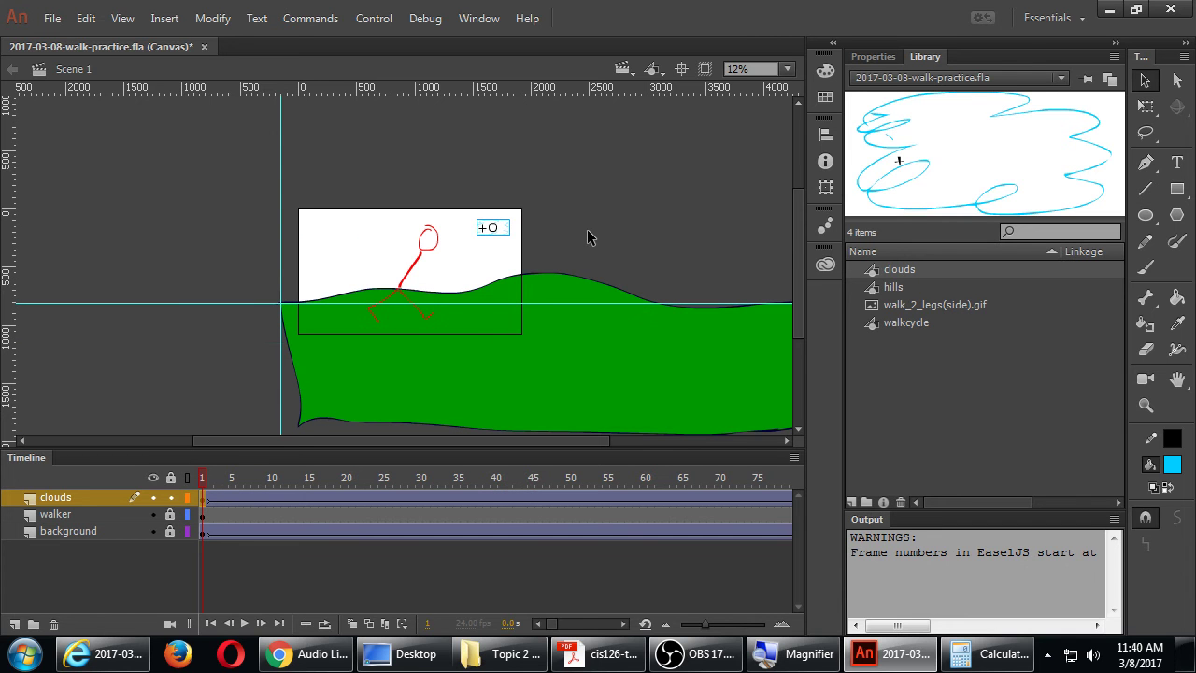
{"action": "key", "text": "shift+Right"}
{"action": "key", "text": "shift+Right"}
{"action": "key", "text": "shift+Right"}
{"action": "key", "text": "shift+Right"}
{"action": "key", "text": "shift+Right"}
{"action": "key", "text": "shift+Right"}
{"action": "key", "text": "shift+Right"}
{"action": "key", "text": "shift+Right"}
{"action": "key", "text": "shift+Right"}
{"action": "key", "text": "shift+Right"}
{"action": "key", "text": "shift+Left"}
{"action": "key", "text": "shift+Left"}
{"action": "key", "text": "shift+Left"}
{"action": "key", "text": "shift+Left"}
{"action": "key", "text": "shift+Left"}
{"action": "key", "text": "ctrl+equal"}
{"action": "left_click_drag", "start_coordinate": [283, 278], "coordinate": [470, 254]}
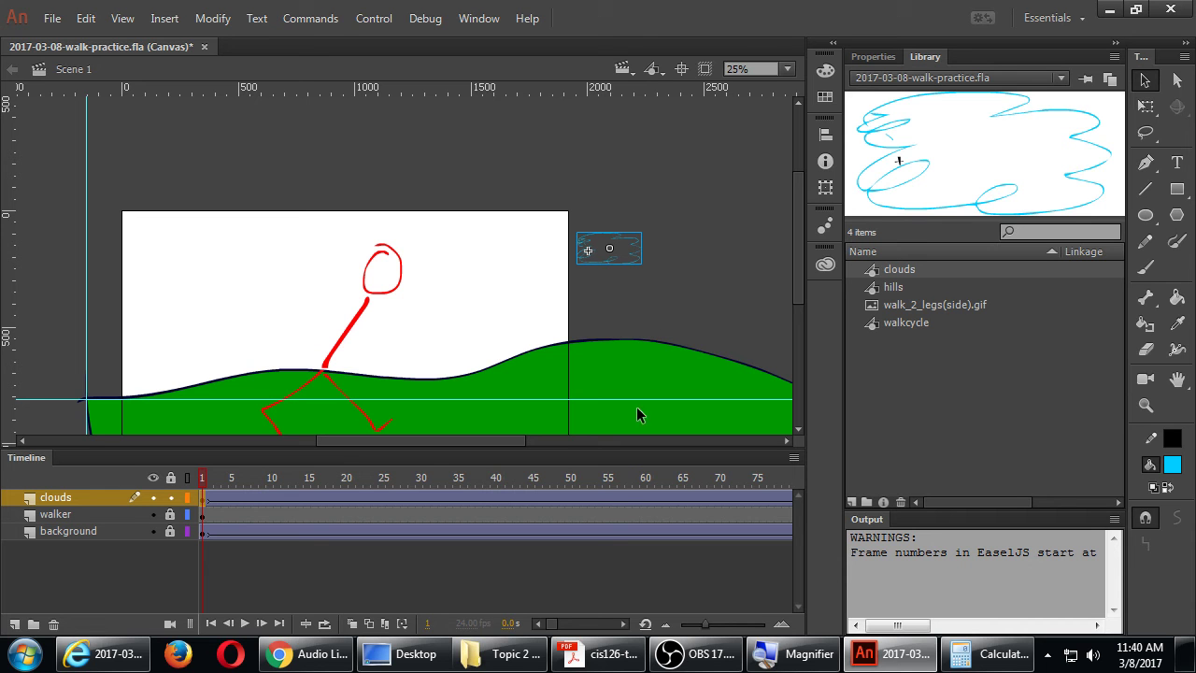
Step: Place the clouds symbol at frame 125 just beyond the stage's left edge and preview the animation in the browser
{"action": "left_click", "coordinate": [624, 625]}
{"action": "left_click", "coordinate": [350, 497]}
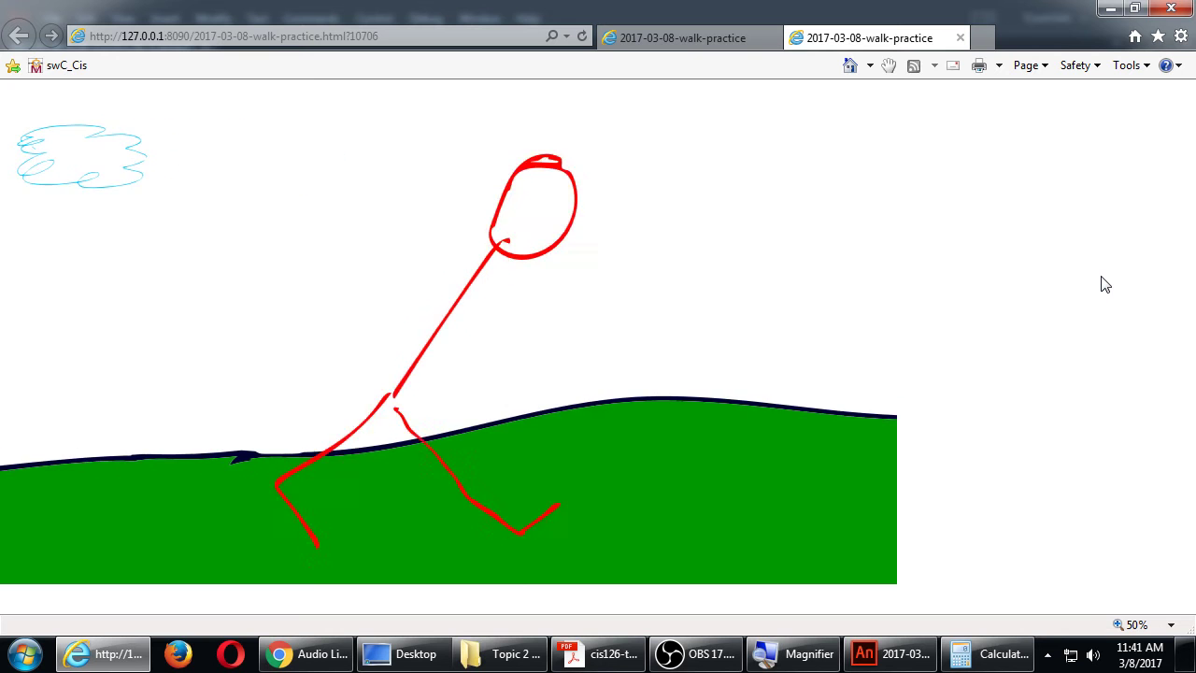
{"action": "key", "text": "alt+Tab"}
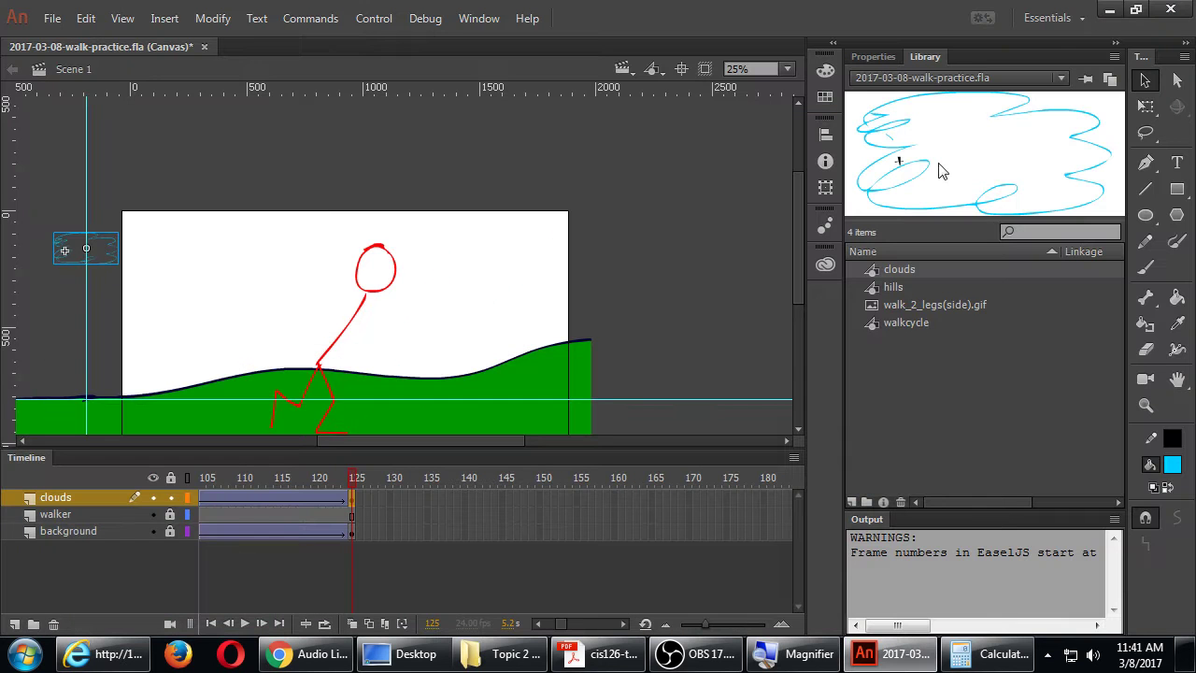
Step: Try red as the stage background colour and restore it to white
{"action": "left_click", "coordinate": [871, 57]}
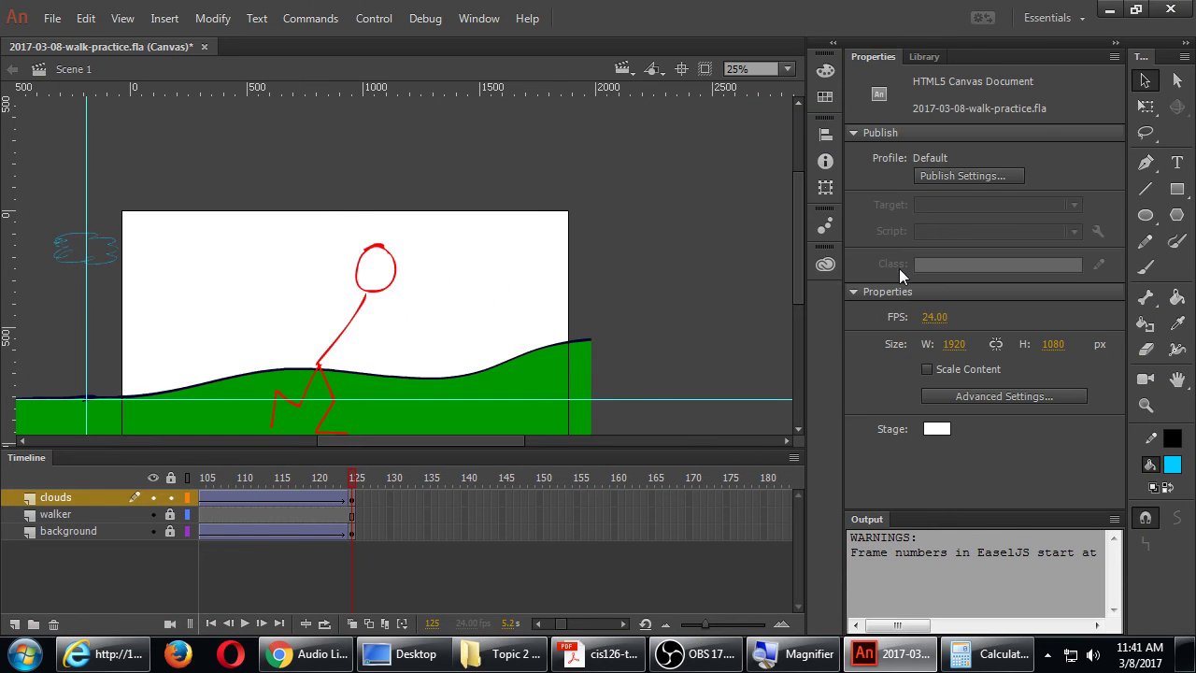
{"action": "left_click", "coordinate": [935, 429]}
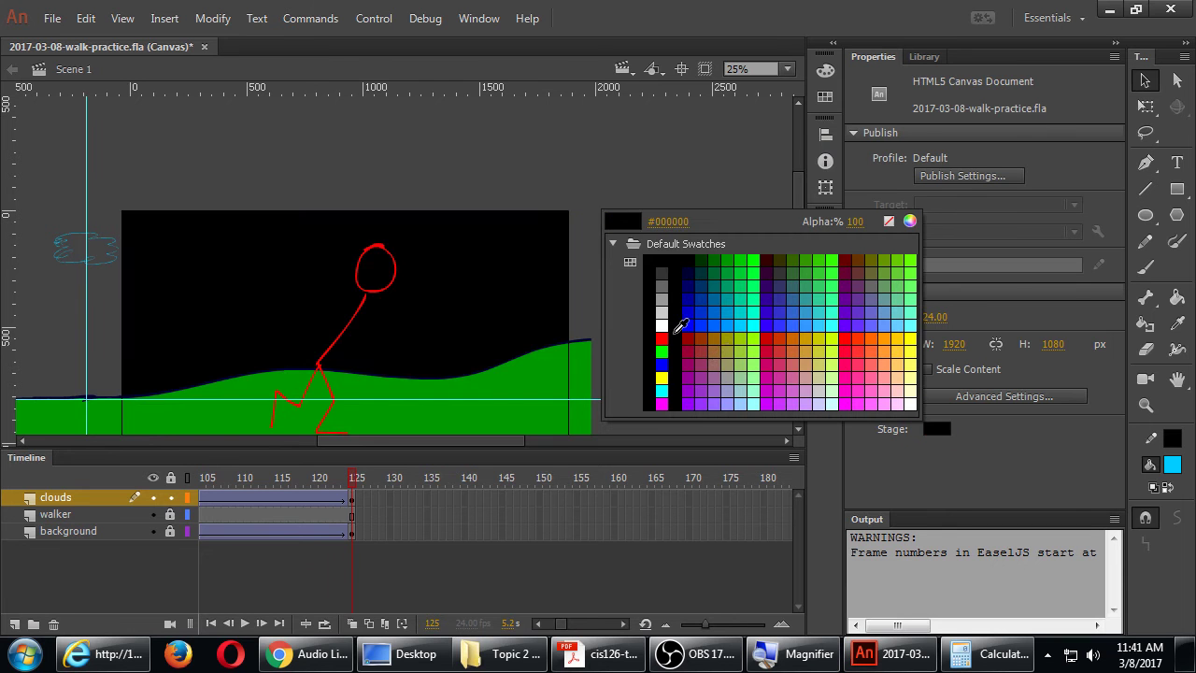
{"action": "left_click", "coordinate": [666, 328]}
{"action": "left_click", "coordinate": [934, 429]}
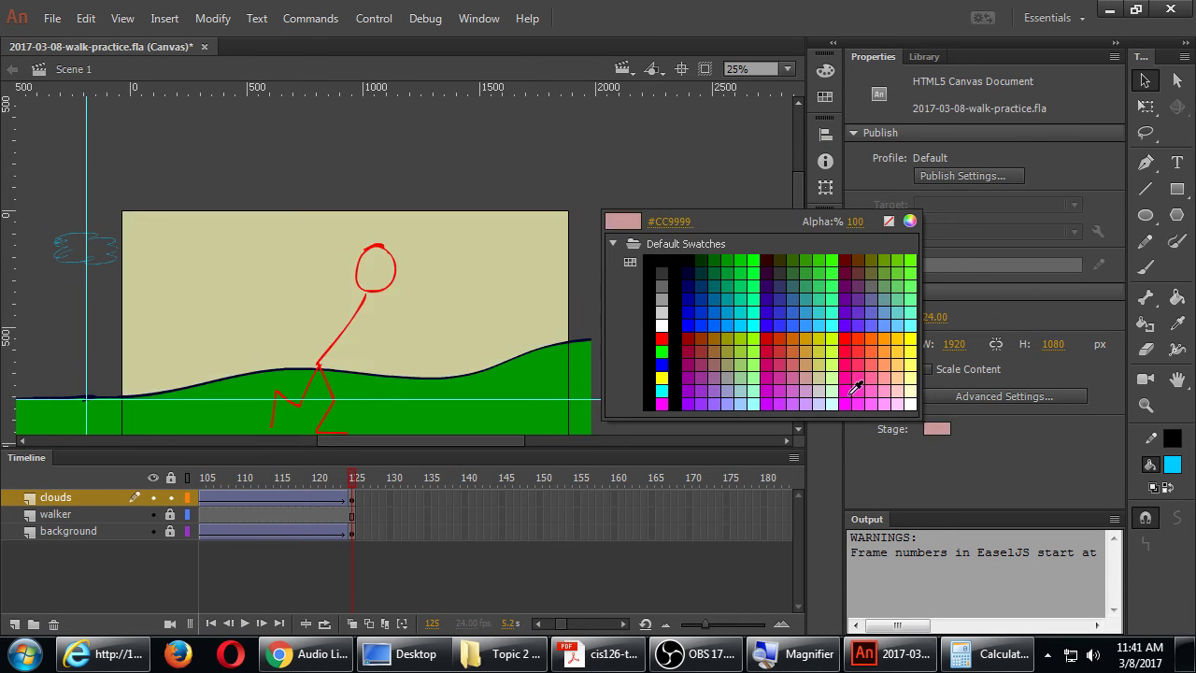
{"action": "left_click", "coordinate": [664, 337]}
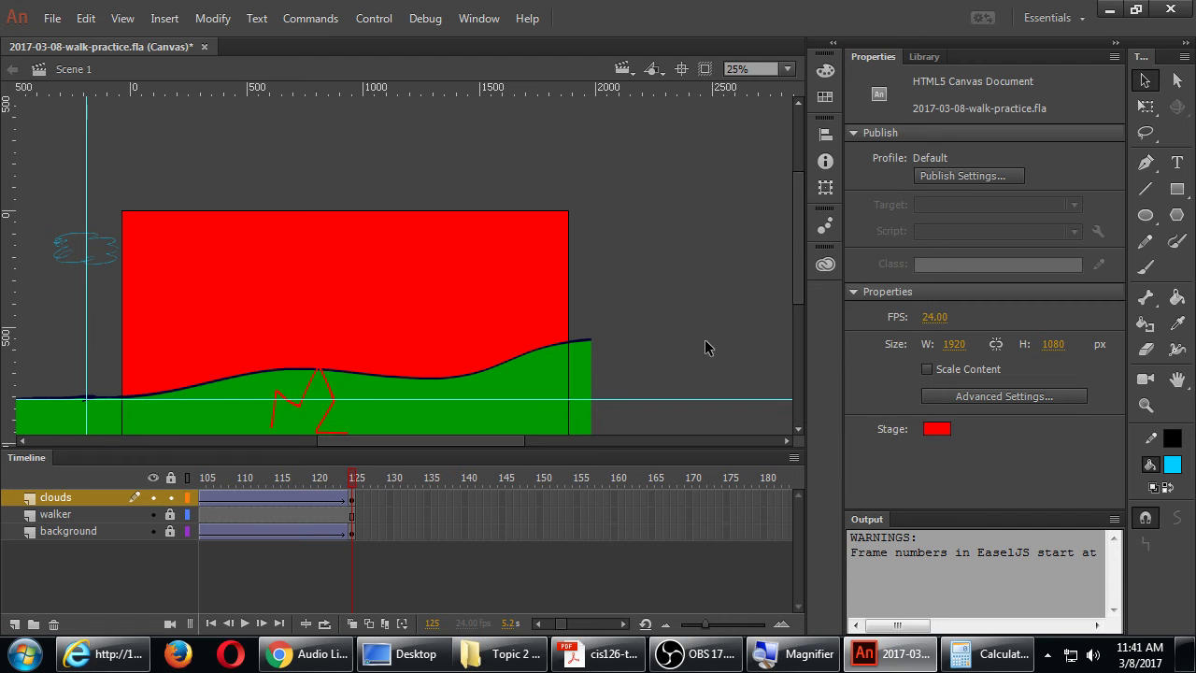
{"action": "left_click", "coordinate": [935, 429]}
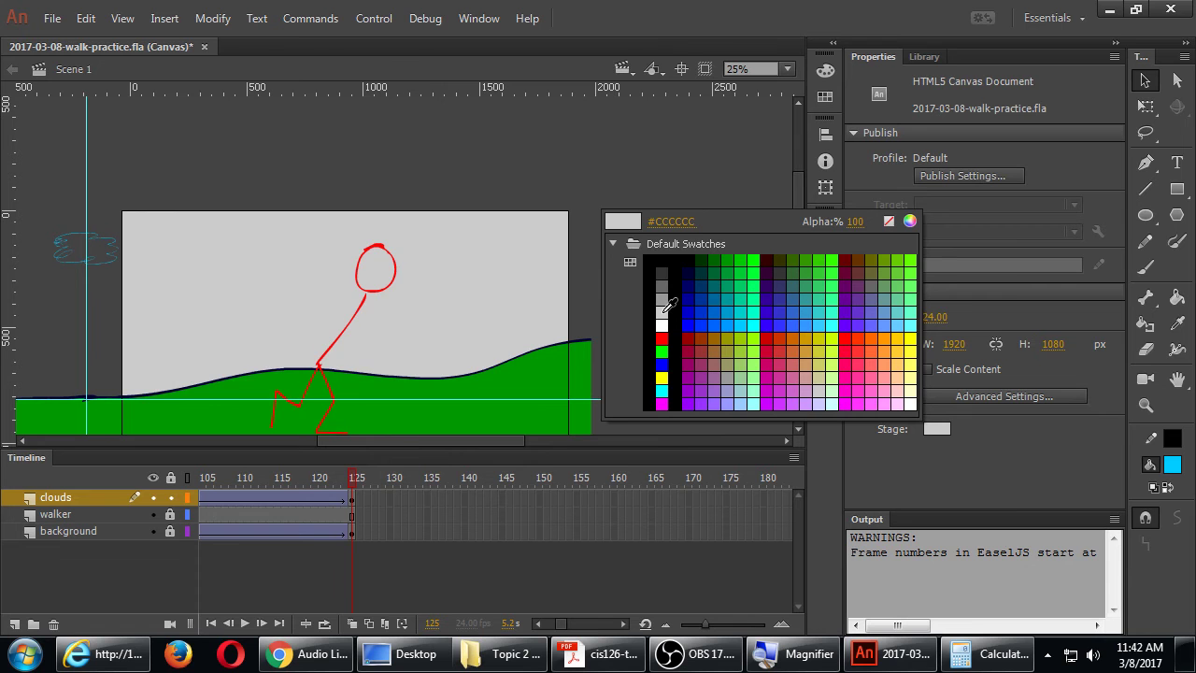
{"action": "left_click", "coordinate": [662, 325]}
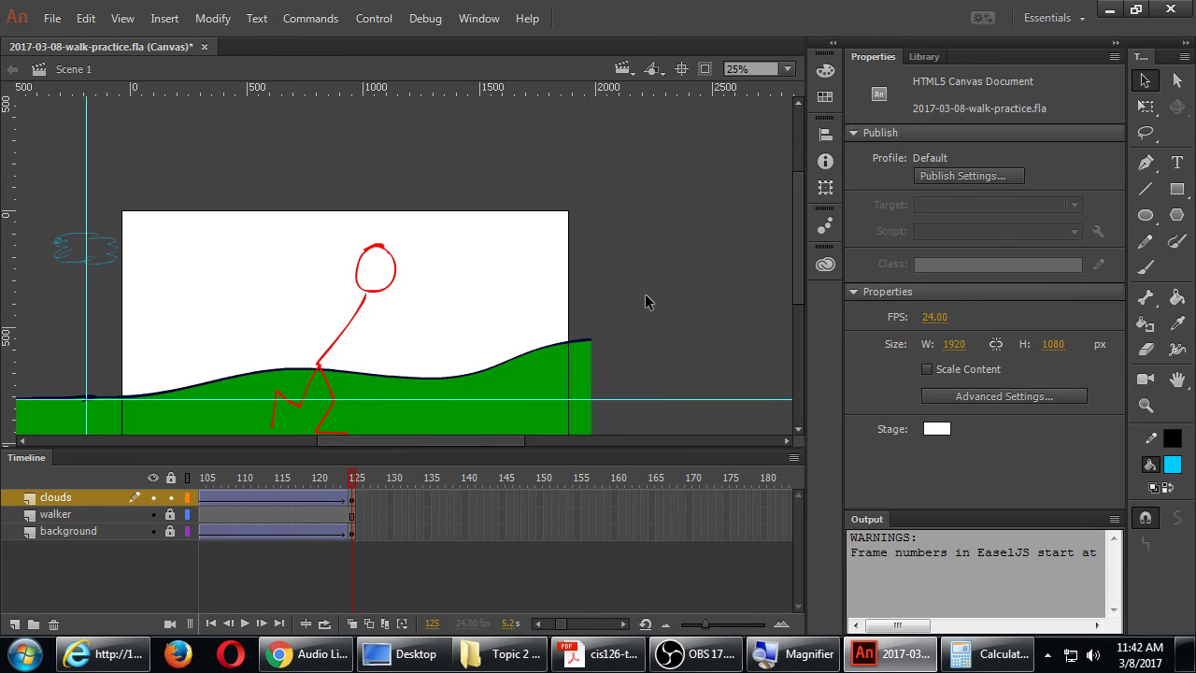
Step: Save the document, preview the drifting clouds in the browser and return to the document
{"action": "key", "text": "ctrl+s"}
{"action": "left_click_drag", "start_coordinate": [561, 628], "coordinate": [554, 631]}
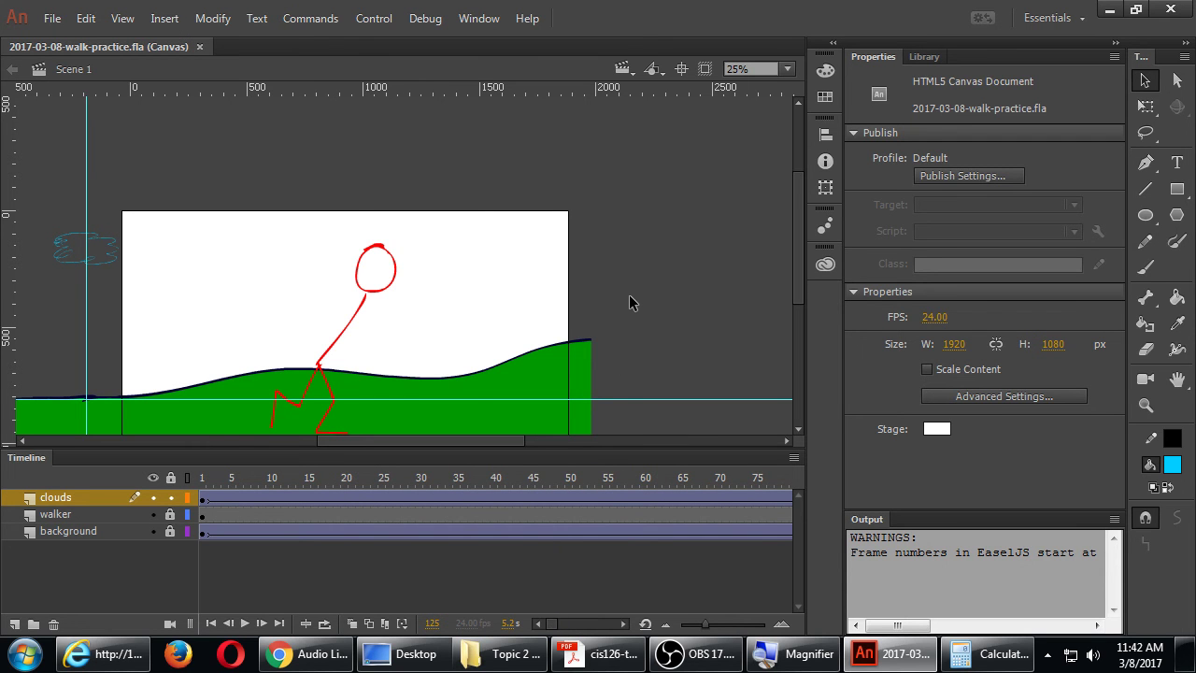
{"action": "key", "text": "ctrl+Return"}
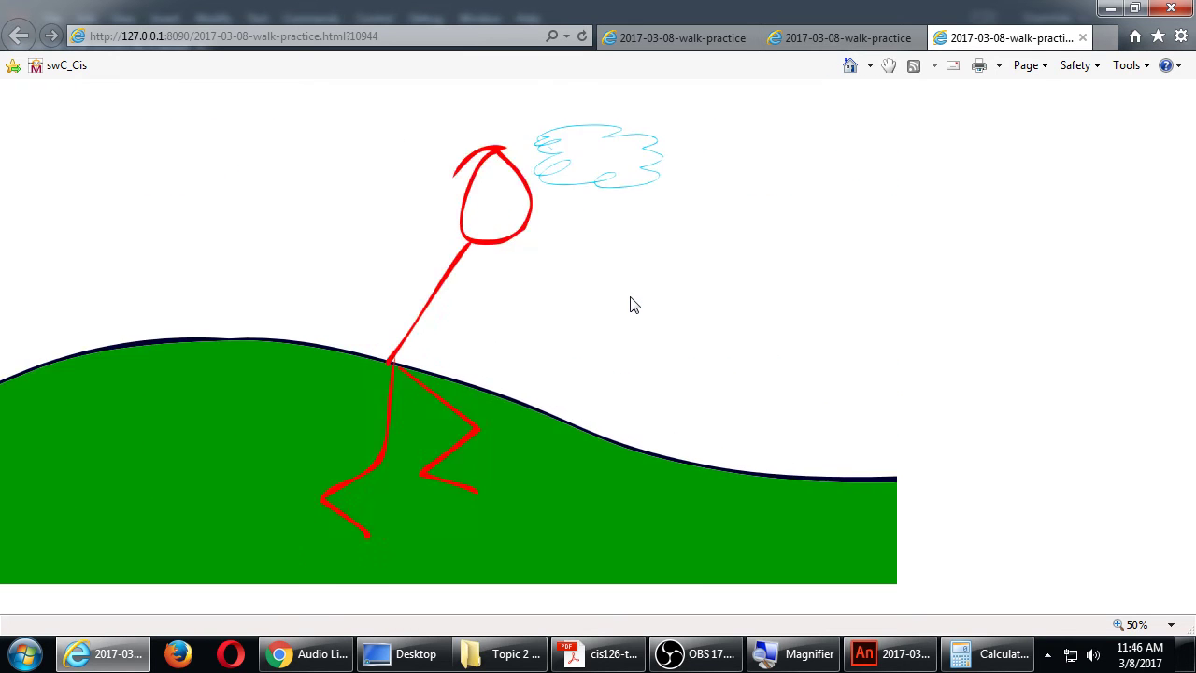
{"action": "left_click", "coordinate": [900, 662]}
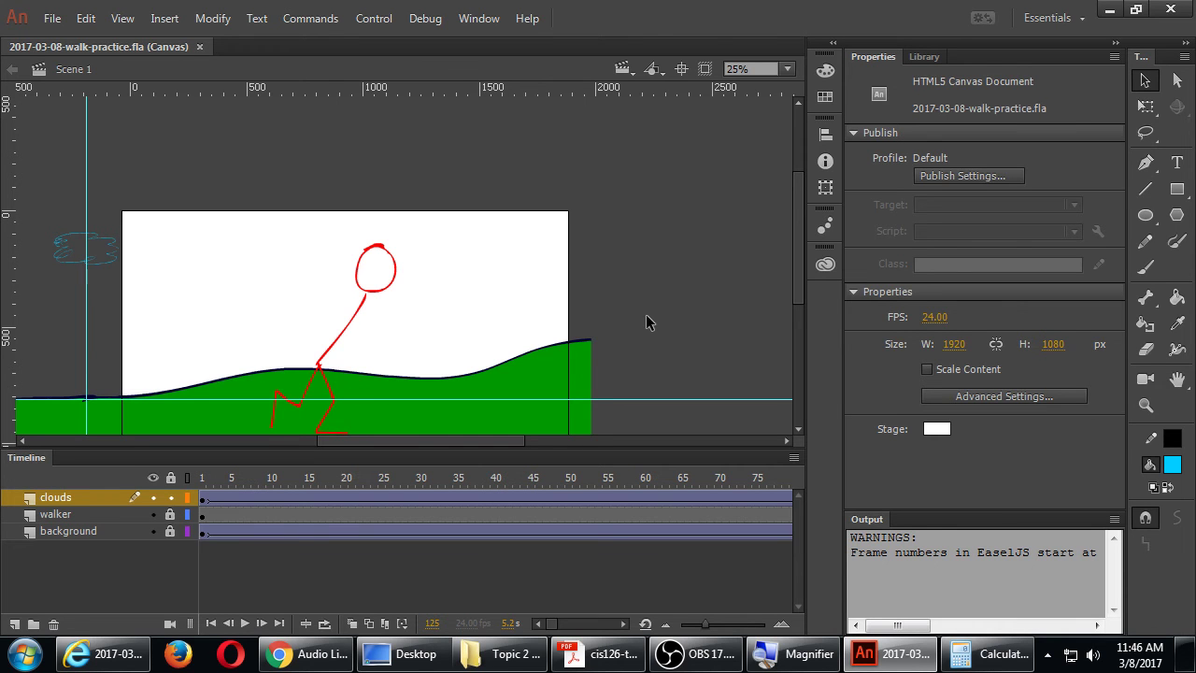
Step: Return the playhead to frame 1, preview the complete animation in the browser and minimise the browser window
{"action": "left_click", "coordinate": [204, 496]}
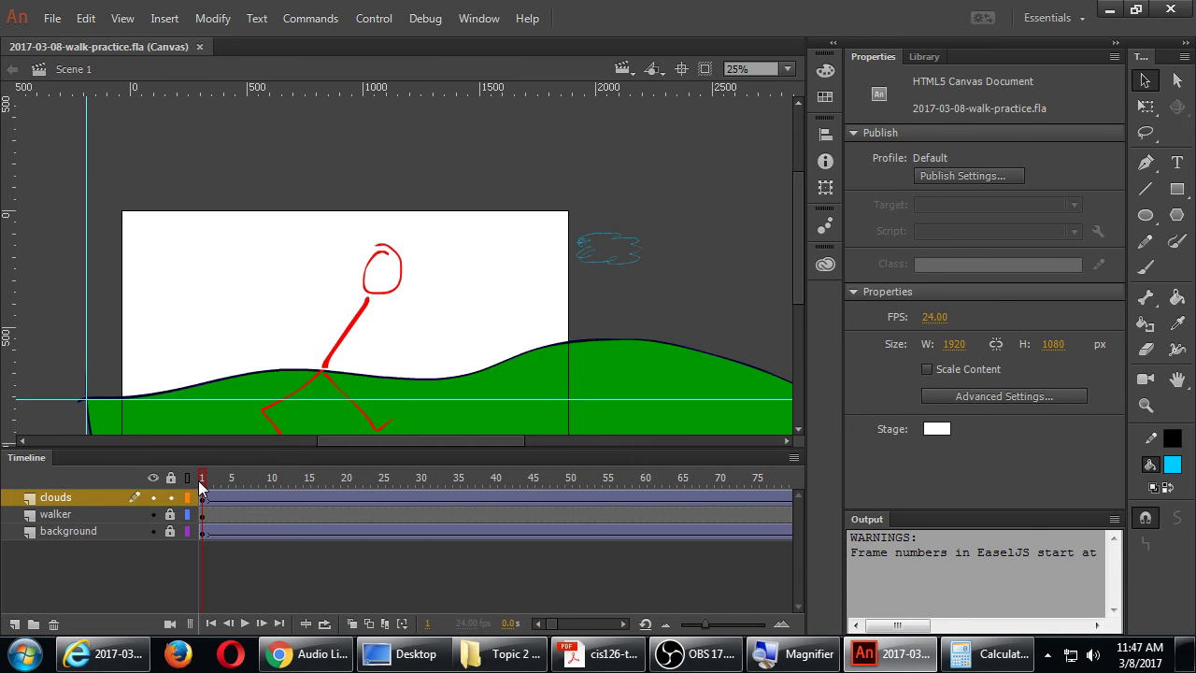
{"action": "left_click", "coordinate": [199, 484]}
{"action": "left_click", "coordinate": [199, 485]}
{"action": "left_click", "coordinate": [199, 484]}
{"action": "left_click", "coordinate": [199, 484]}
{"action": "key", "text": "ctrl+Return"}
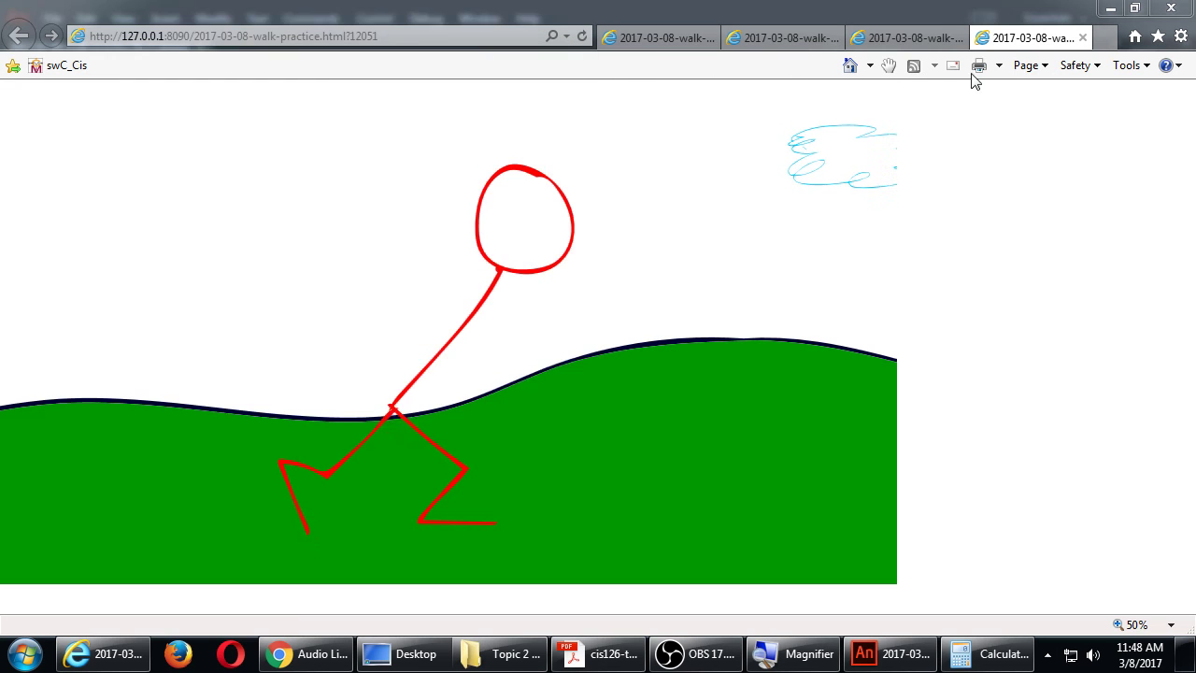
{"action": "left_click", "coordinate": [1109, 11]}
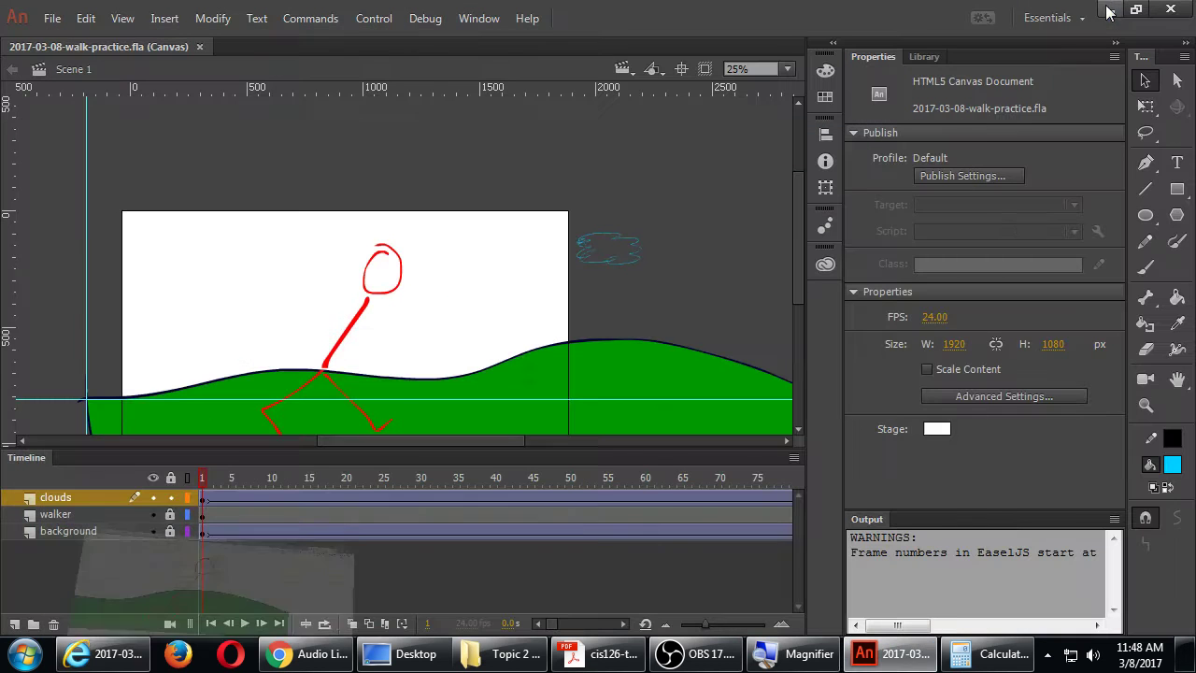
{"action": "scroll", "coordinate": [682, 179], "scroll_direction": "down", "scroll_amount": 3}
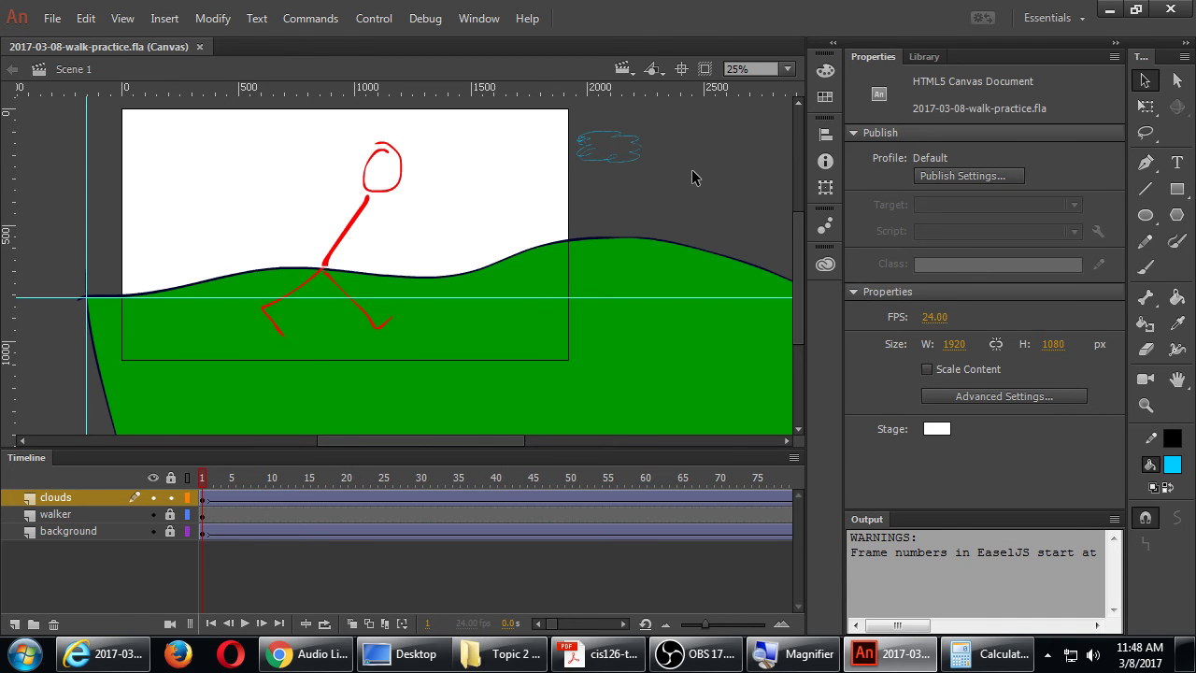
Step: Switch to the YouTube Audio Library in Chrome and open the account's Creator Studio dashboard
{"action": "left_click", "coordinate": [333, 658]}
{"action": "scroll", "coordinate": [628, 301], "scroll_direction": "up", "scroll_amount": 1}
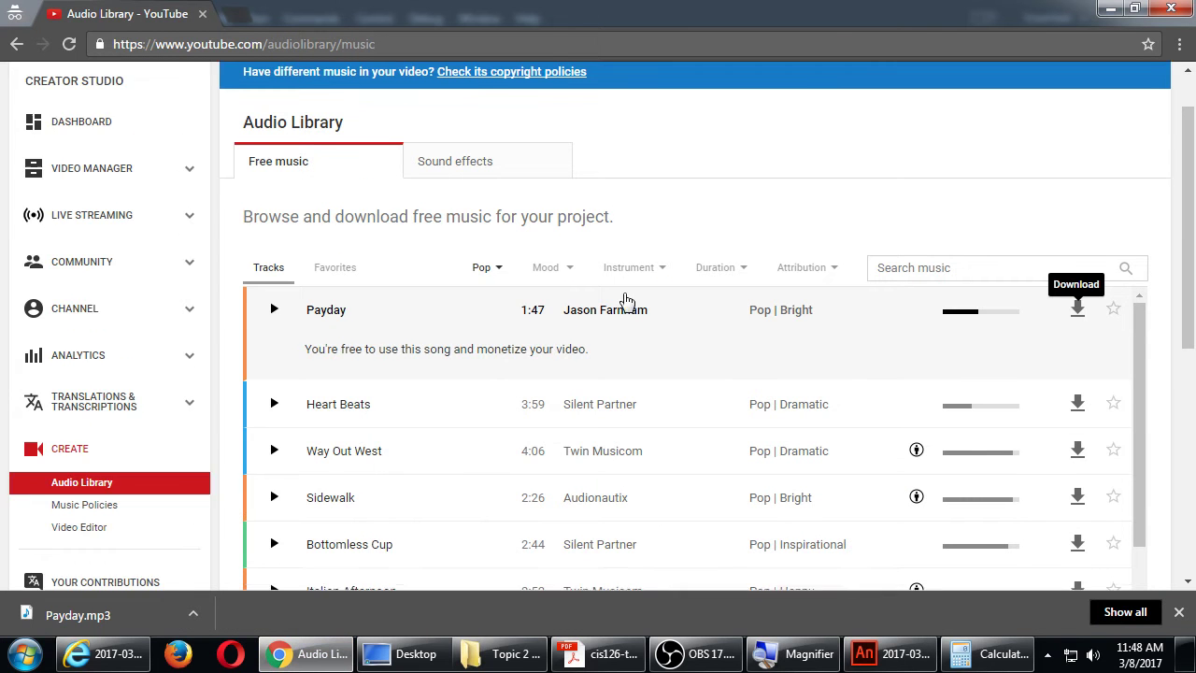
{"action": "left_click", "coordinate": [1139, 84]}
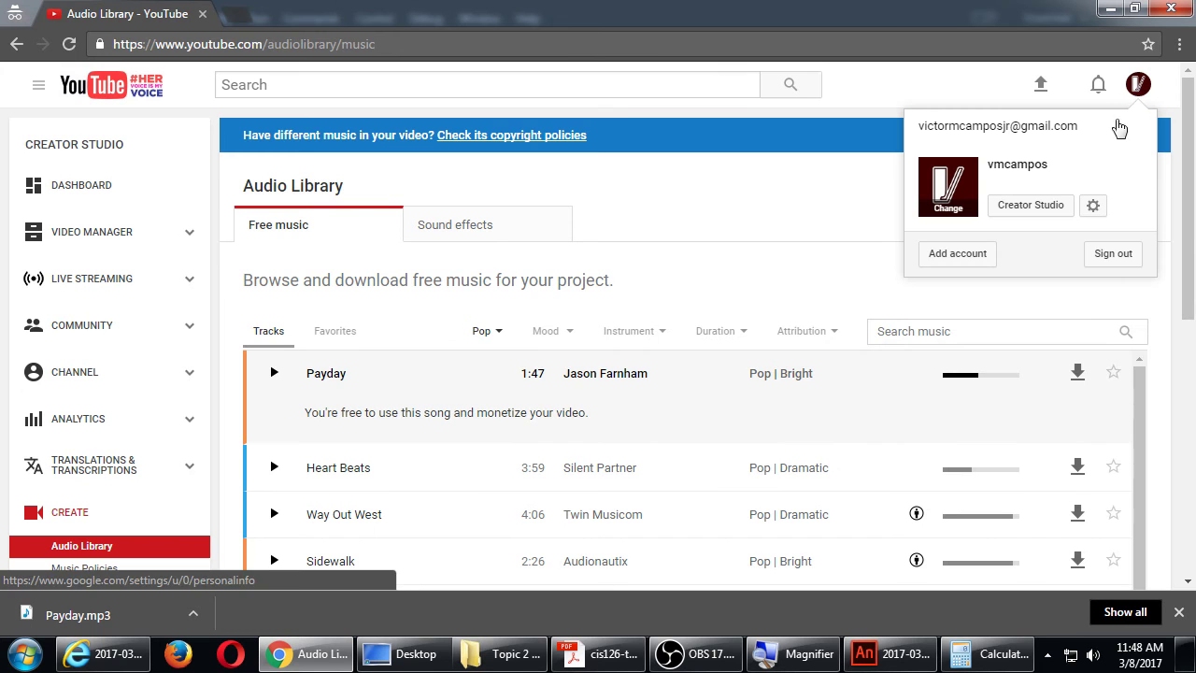
{"action": "left_click", "coordinate": [1033, 214]}
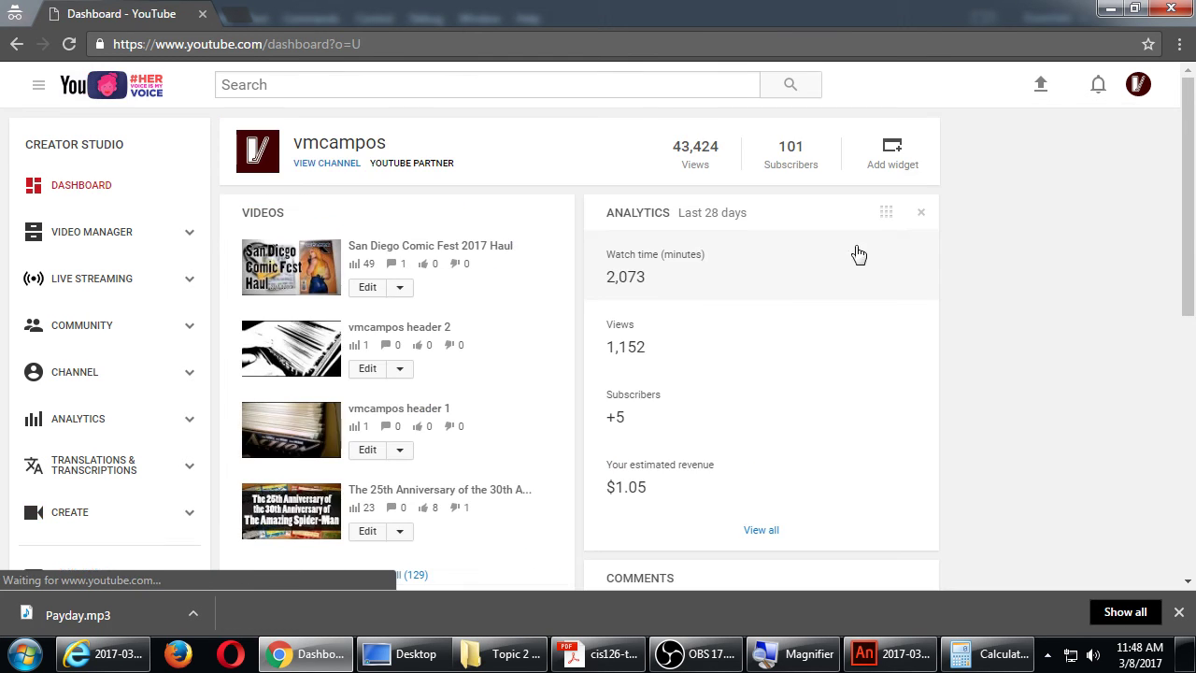
Step: Reach Creator Studio from the YouTube home page in a new tab, close the old tab and open the Audio Library
{"action": "middle_click", "coordinate": [94, 86]}
{"action": "left_click", "coordinate": [271, 15]}
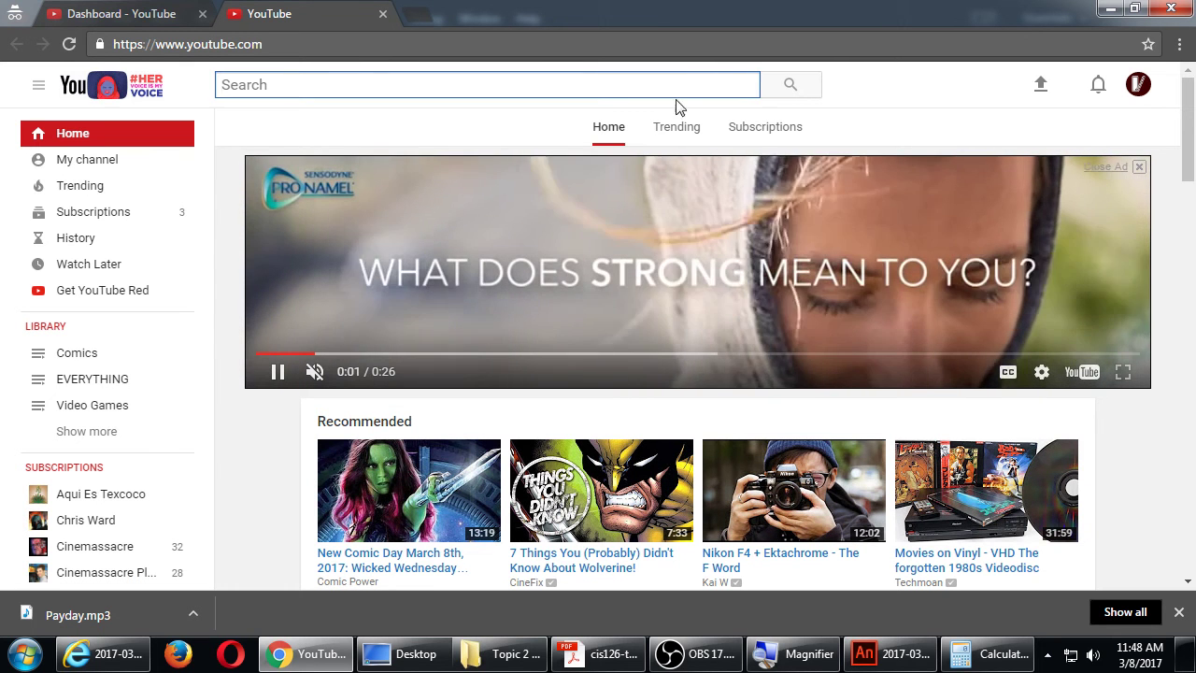
{"action": "left_click", "coordinate": [1138, 84]}
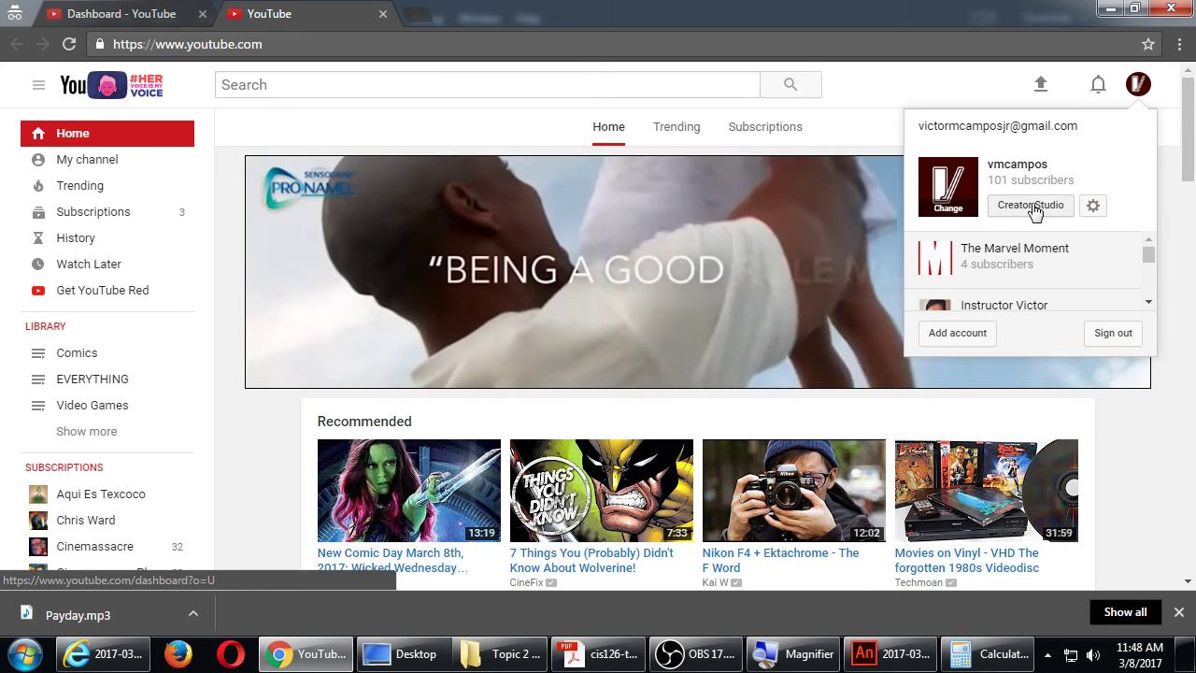
{"action": "left_click", "coordinate": [1033, 206]}
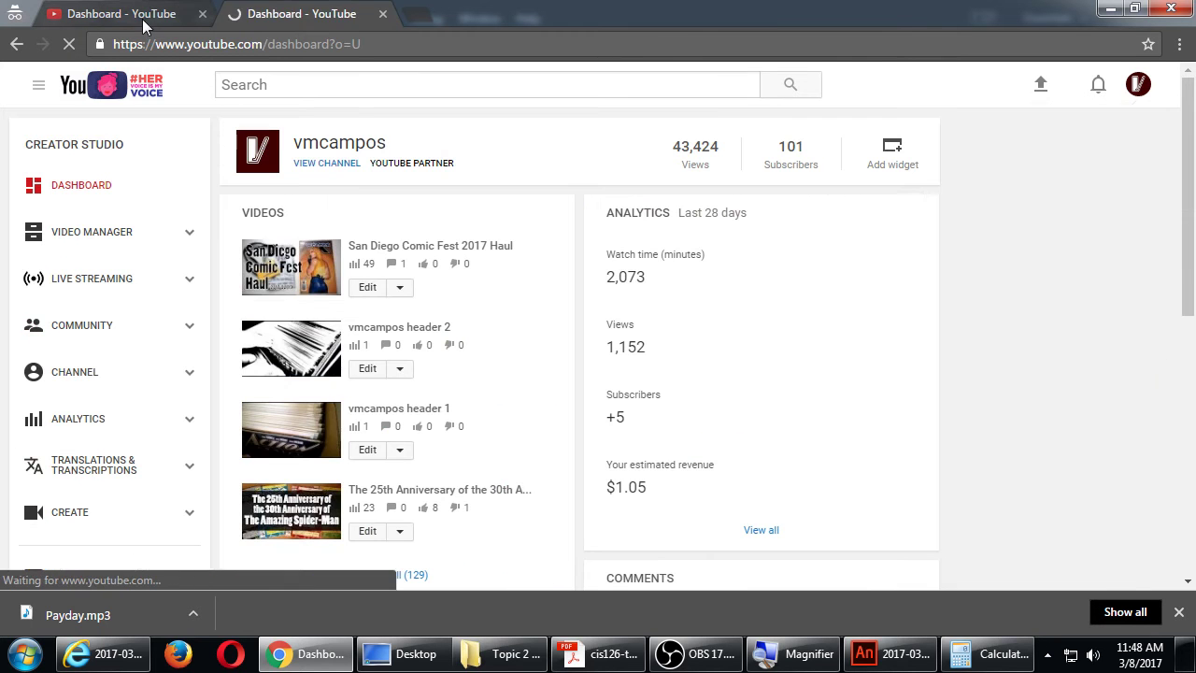
{"action": "left_click", "coordinate": [202, 13]}
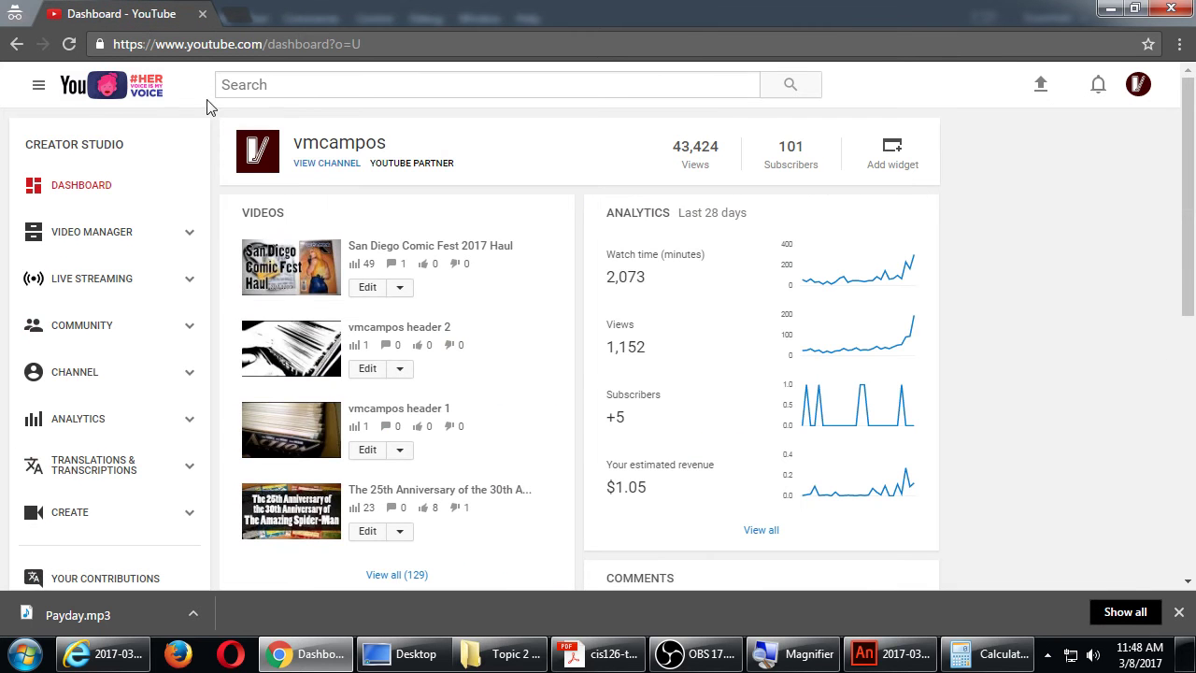
{"action": "left_click", "coordinate": [113, 512]}
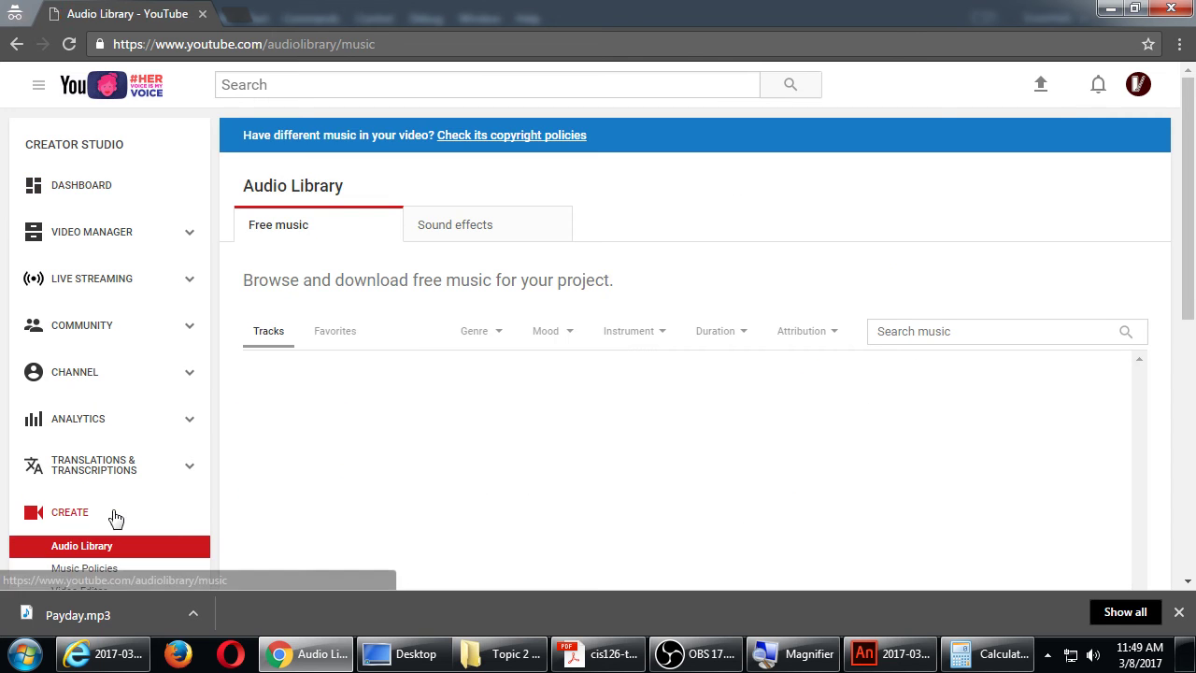
Step: Browse the Audio Library's free tracks and locate Payday.mp3 in the shared CIS126 folder Topic 2 - Handouts
{"action": "scroll", "coordinate": [237, 526], "scroll_direction": "down", "scroll_amount": 3}
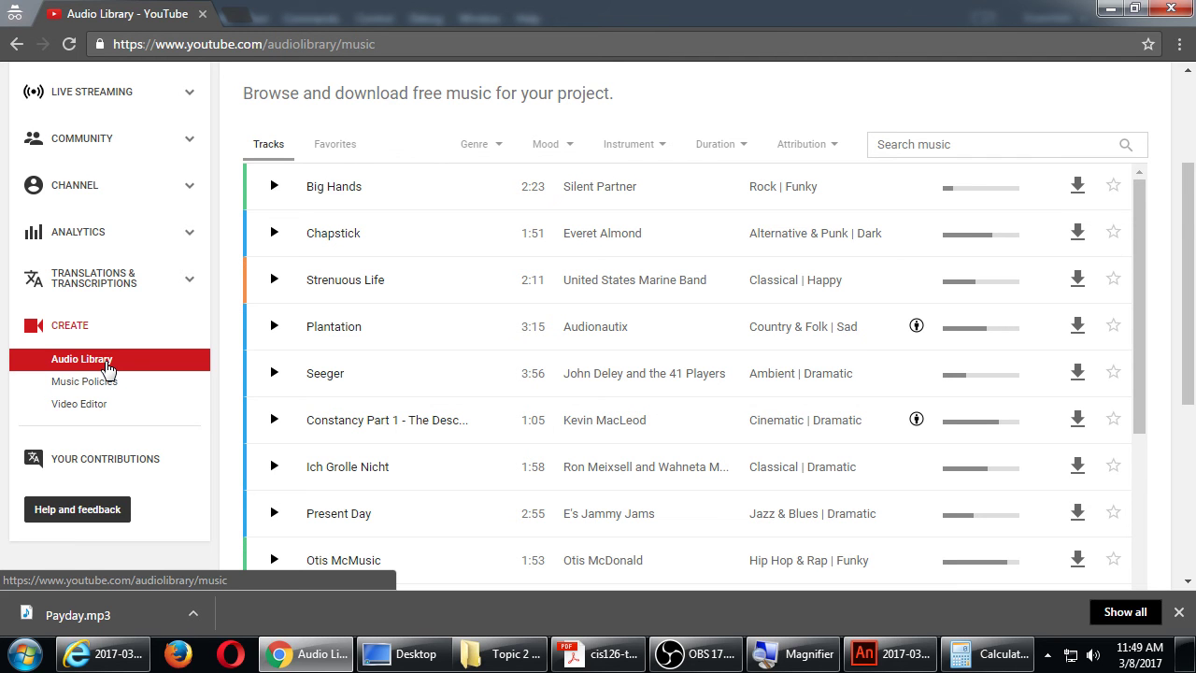
{"action": "key", "text": "super+d"}
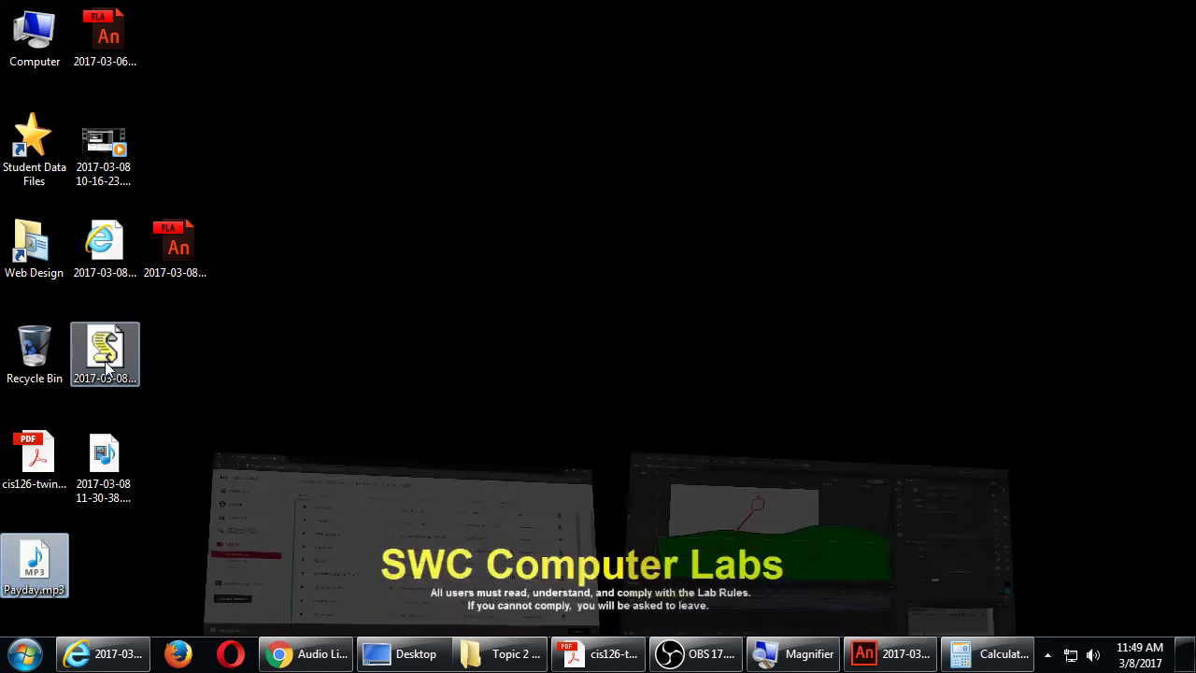
{"action": "double_click", "coordinate": [35, 245]}
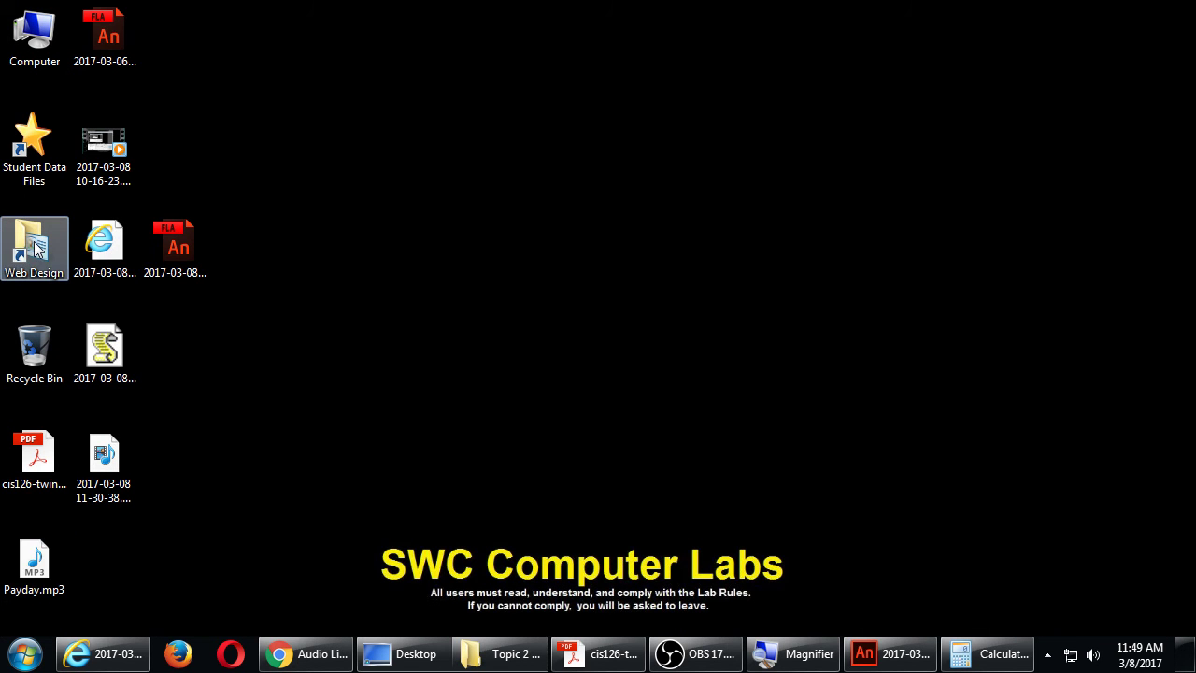
{"action": "double_click", "coordinate": [552, 218]}
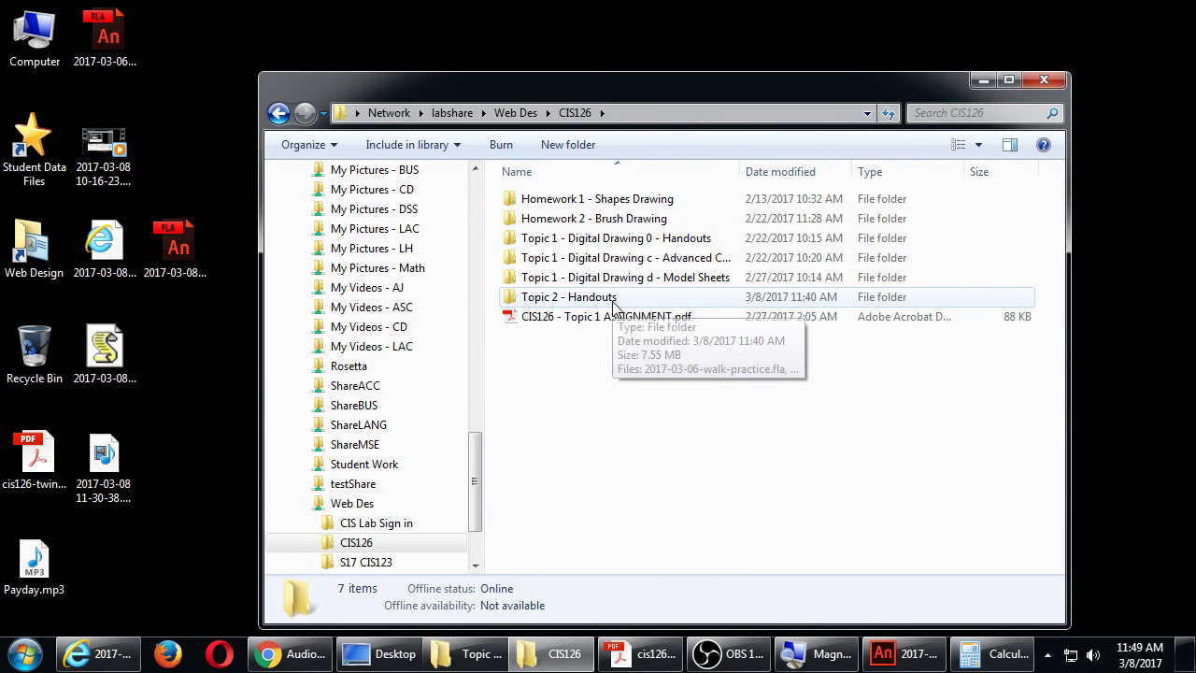
{"action": "double_click", "coordinate": [627, 301]}
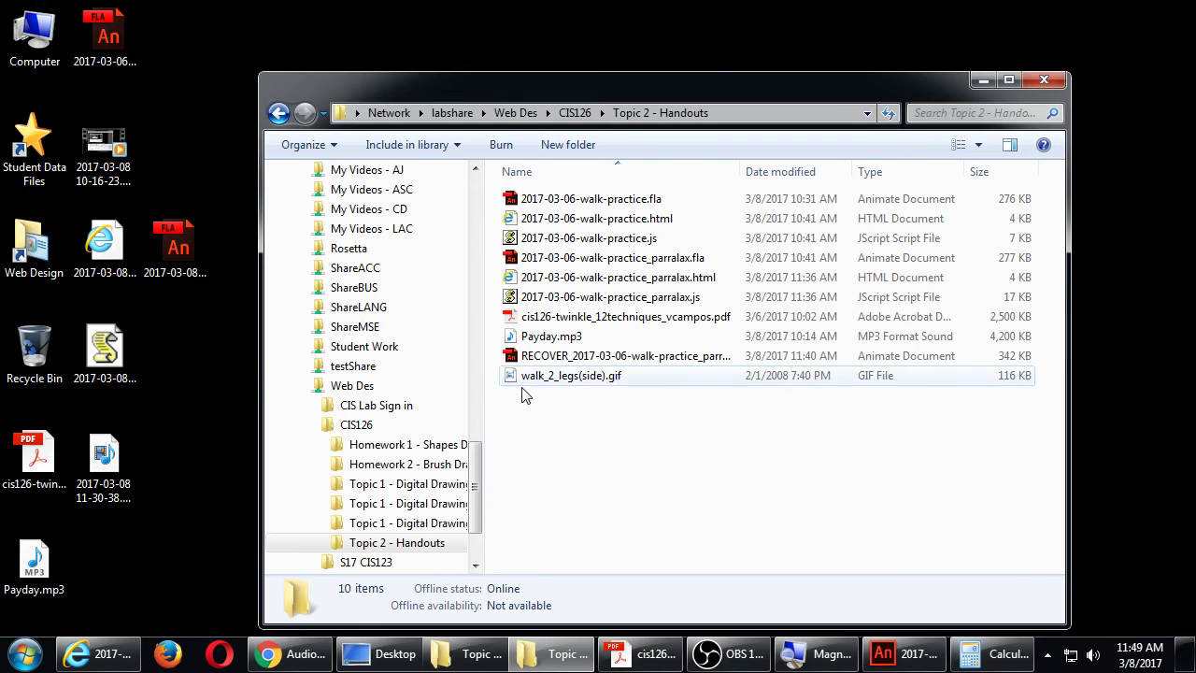
{"action": "left_click", "coordinate": [546, 338]}
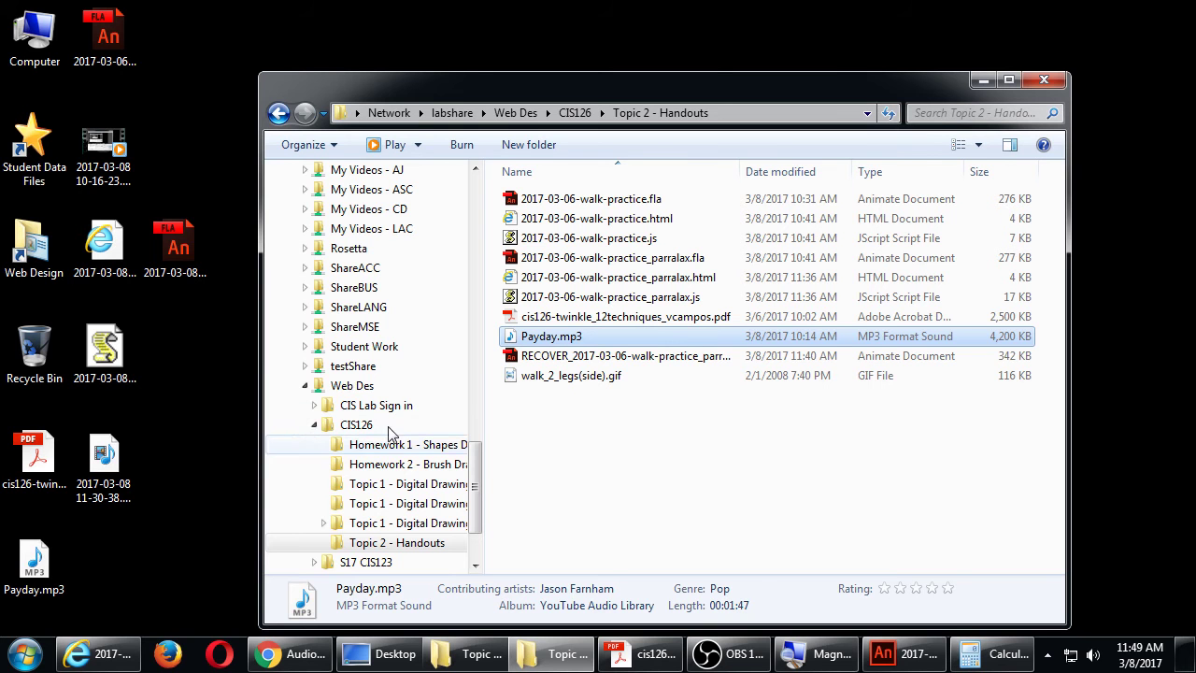
Step: Switch to Adobe Animate and import Payday.mp3 from the Desktop into the document's library
{"action": "left_click", "coordinate": [869, 654]}
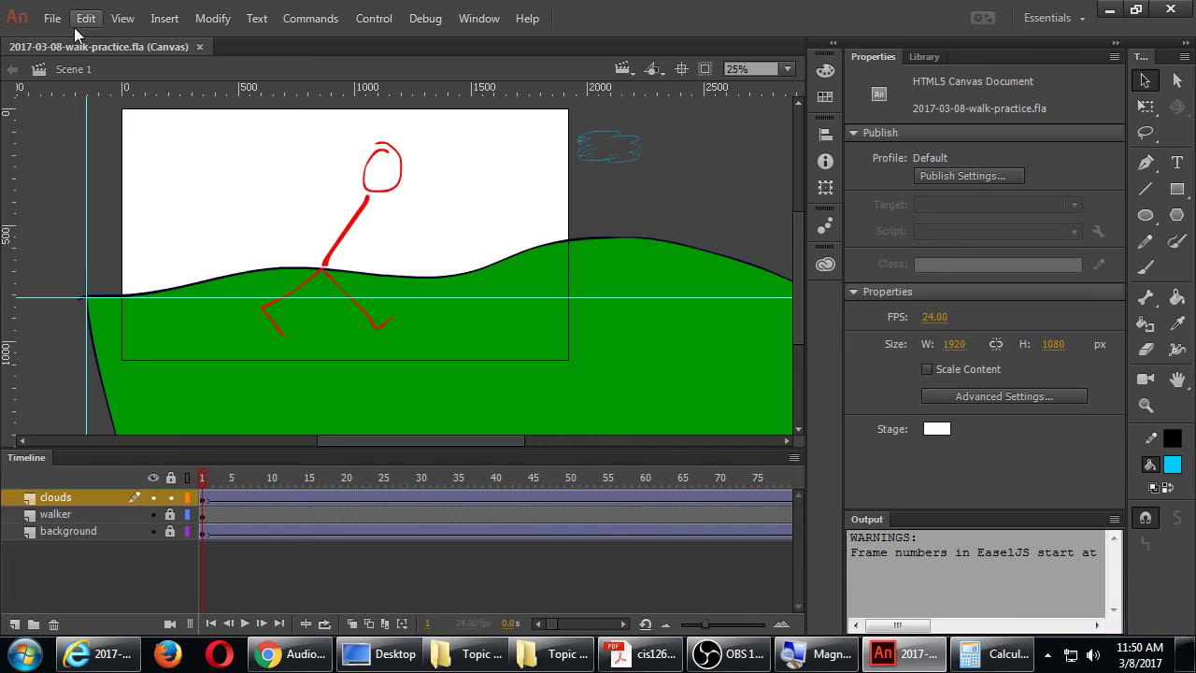
{"action": "left_click", "coordinate": [51, 18]}
{"action": "mouse_move", "coordinate": [142, 316]}
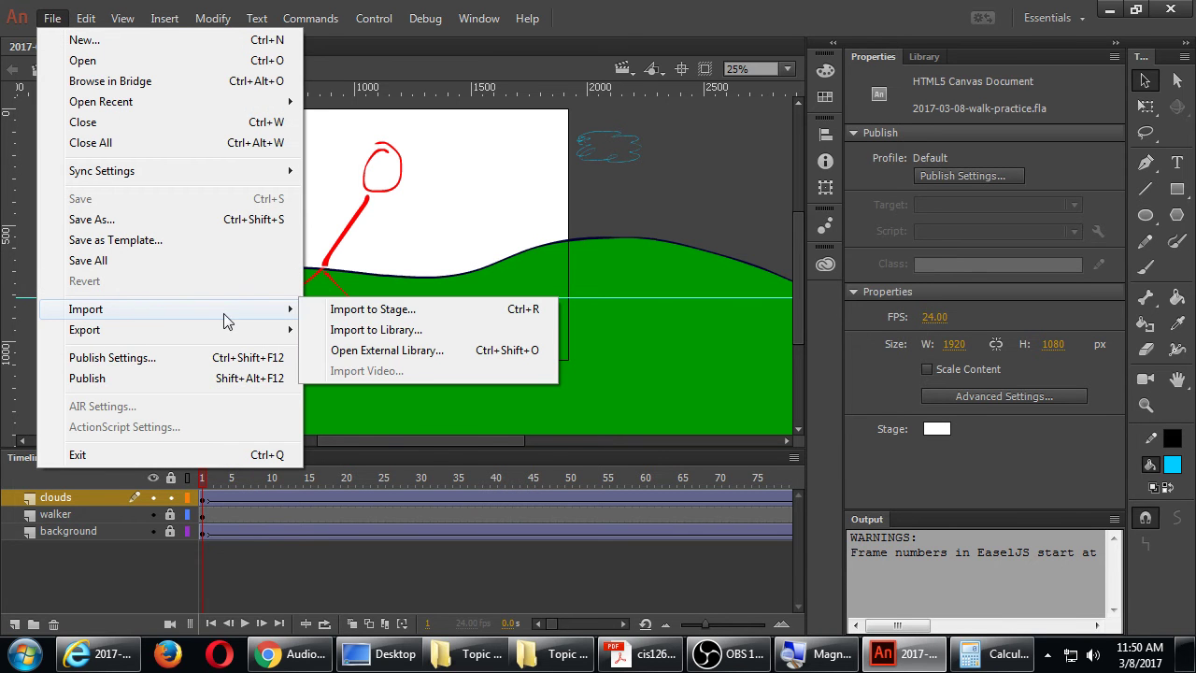
{"action": "left_click", "coordinate": [406, 331]}
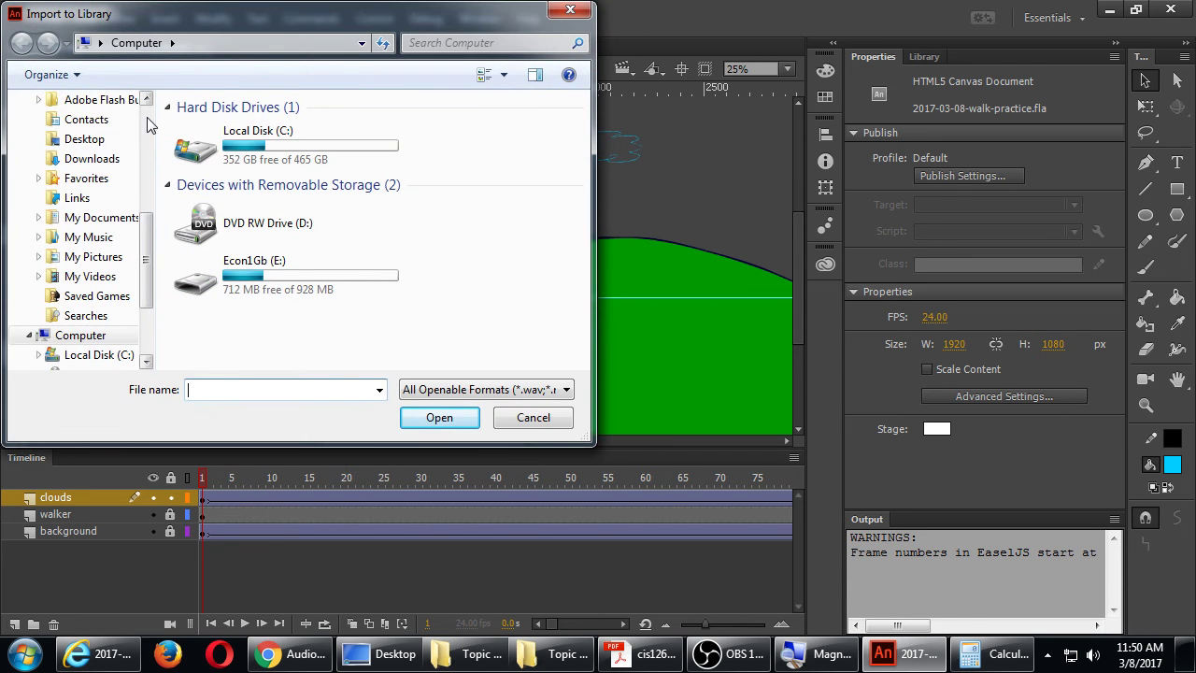
{"action": "scroll", "coordinate": [147, 120], "scroll_direction": "up", "scroll_amount": 5}
{"action": "left_click", "coordinate": [79, 129]}
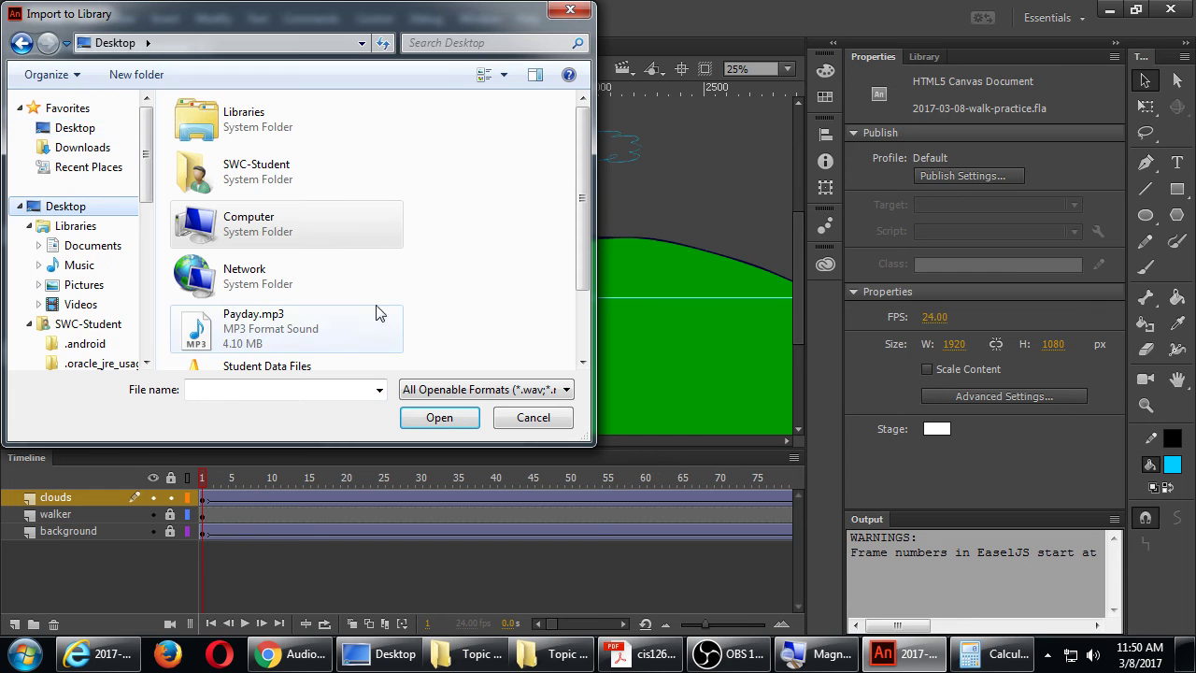
{"action": "left_click", "coordinate": [267, 323]}
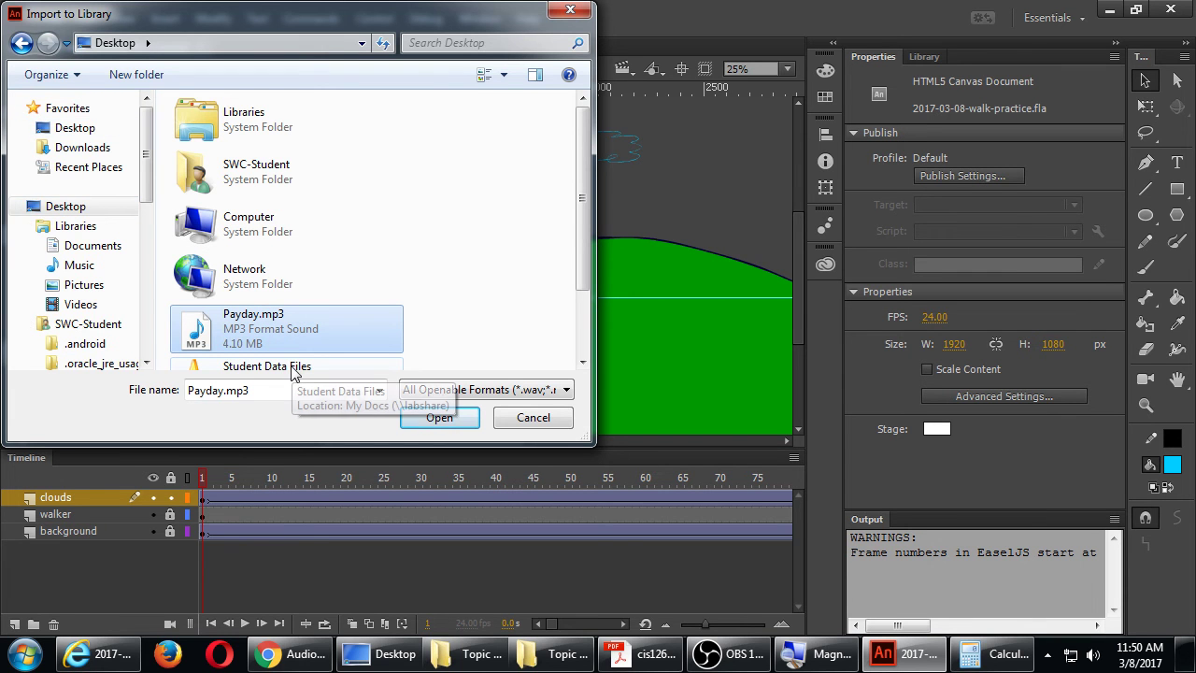
{"action": "left_click", "coordinate": [439, 418]}
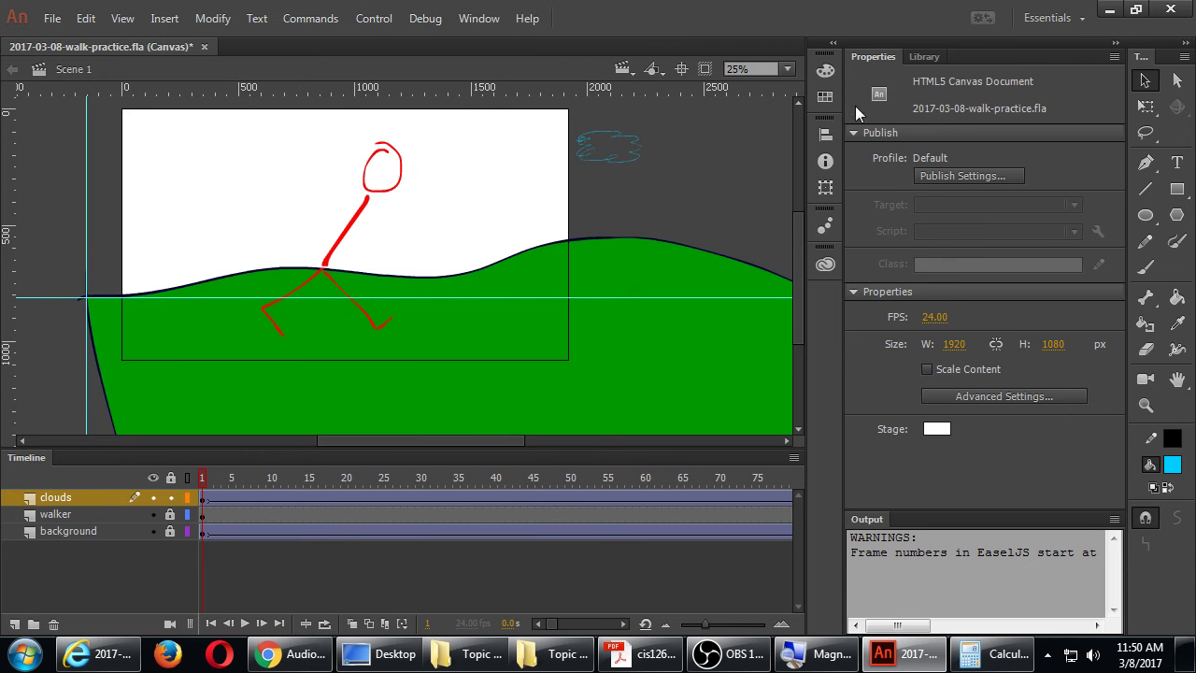
Step: Examine the imported Payday.mp3 and its waveform in the document's library
{"action": "left_click", "coordinate": [928, 58]}
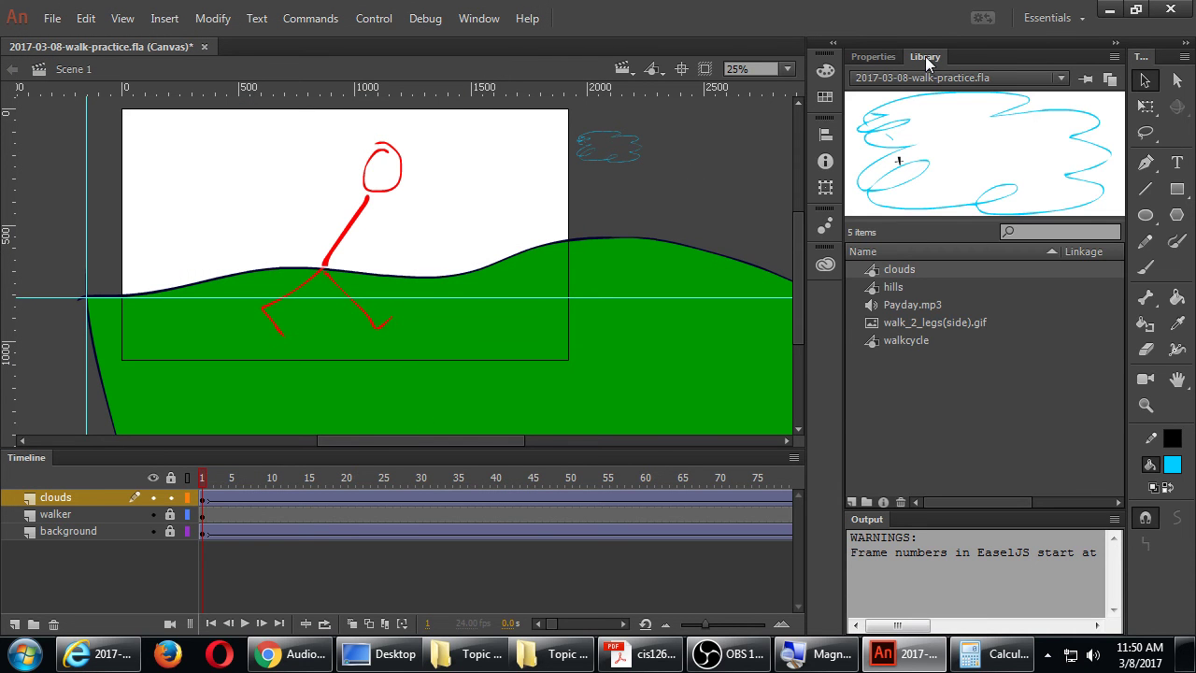
{"action": "left_click", "coordinate": [916, 303]}
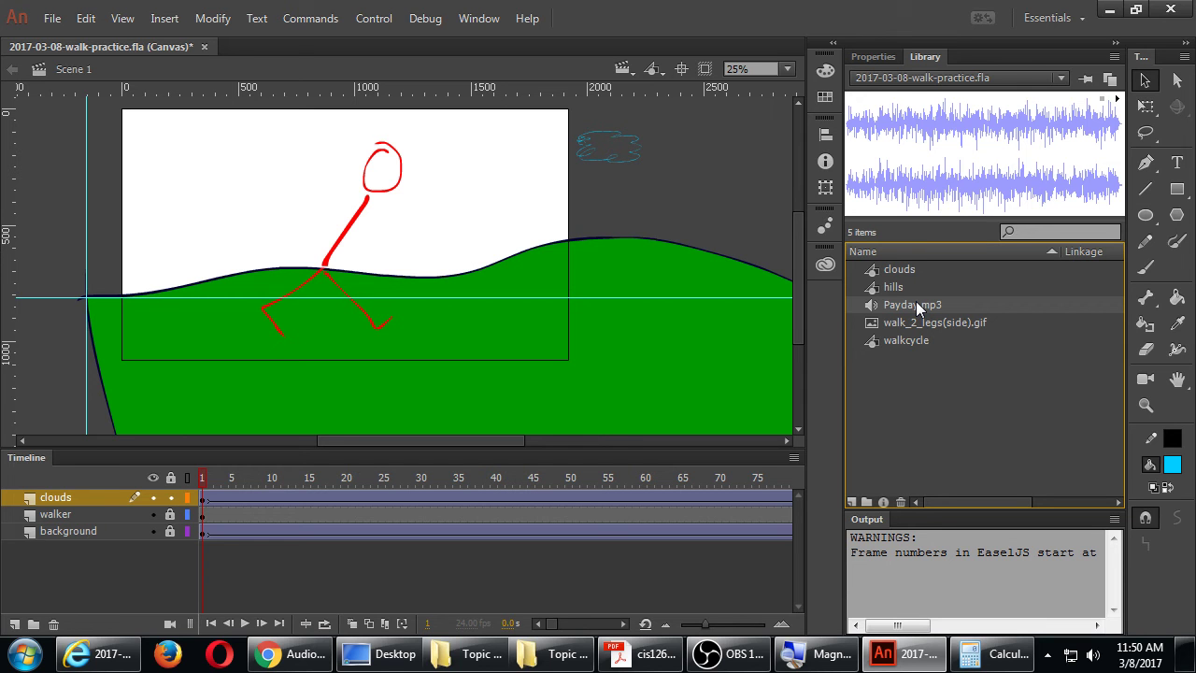
{"action": "left_click", "coordinate": [1101, 98]}
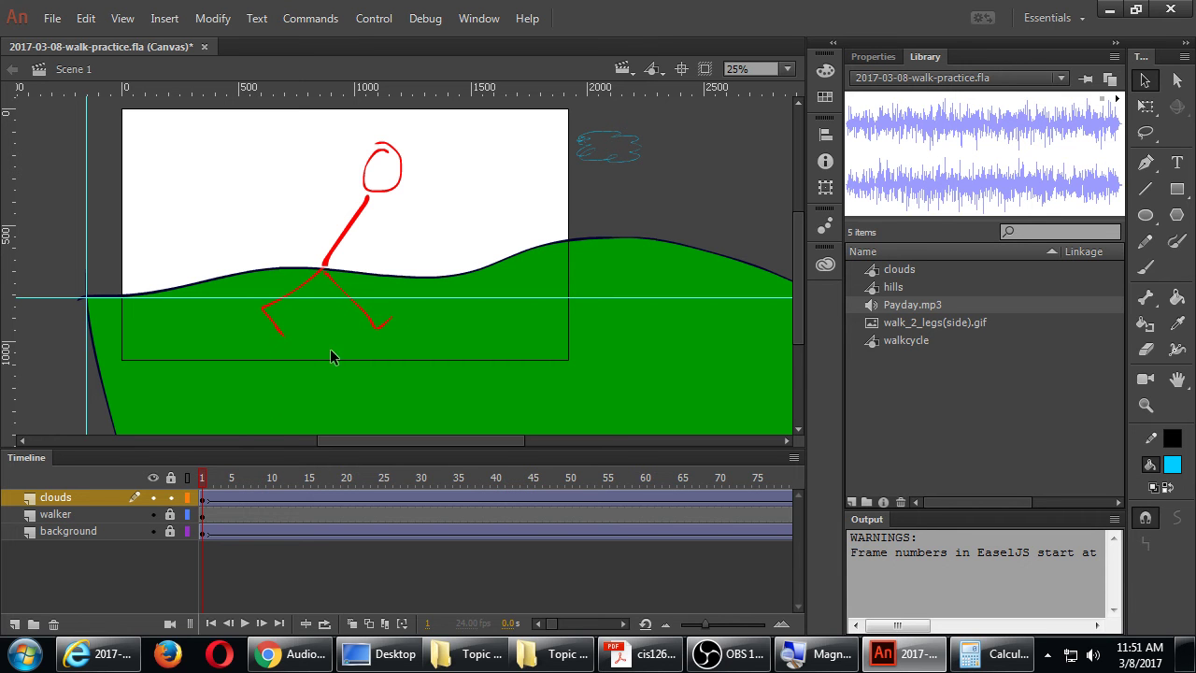
Step: Lock the clouds layer and add a new layer named music below the background layer
{"action": "left_click", "coordinate": [170, 497]}
{"action": "left_click", "coordinate": [14, 624]}
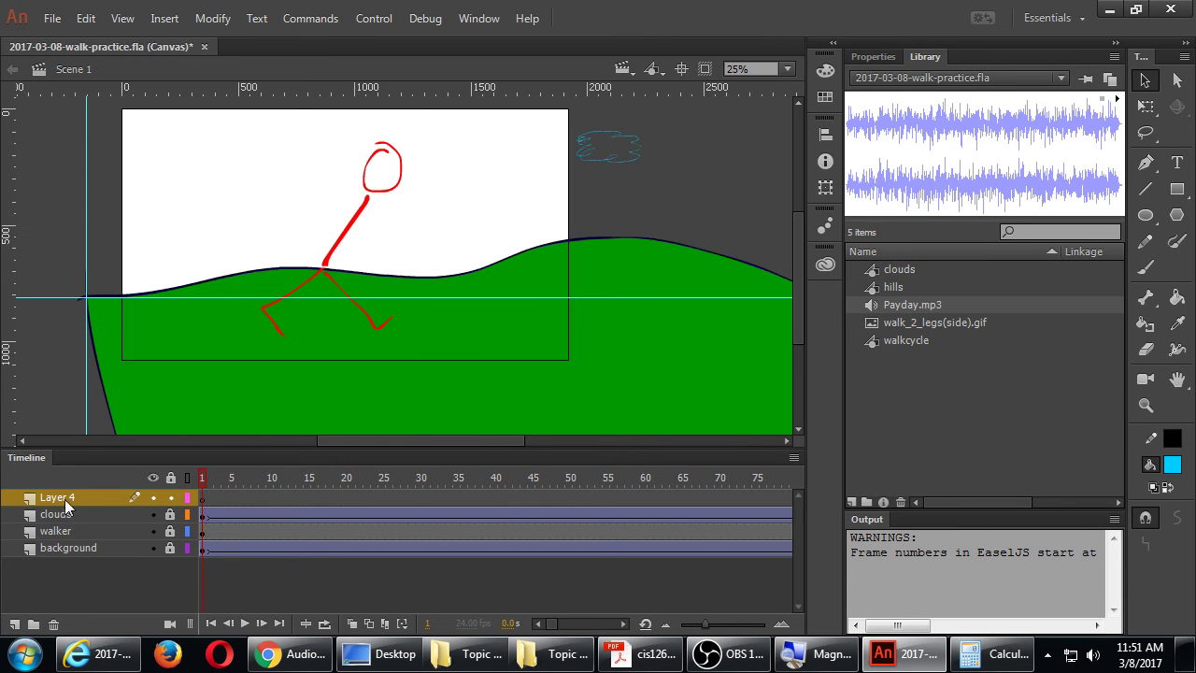
{"action": "left_click_drag", "start_coordinate": [64, 499], "coordinate": [70, 560]}
{"action": "double_click", "coordinate": [62, 549]}
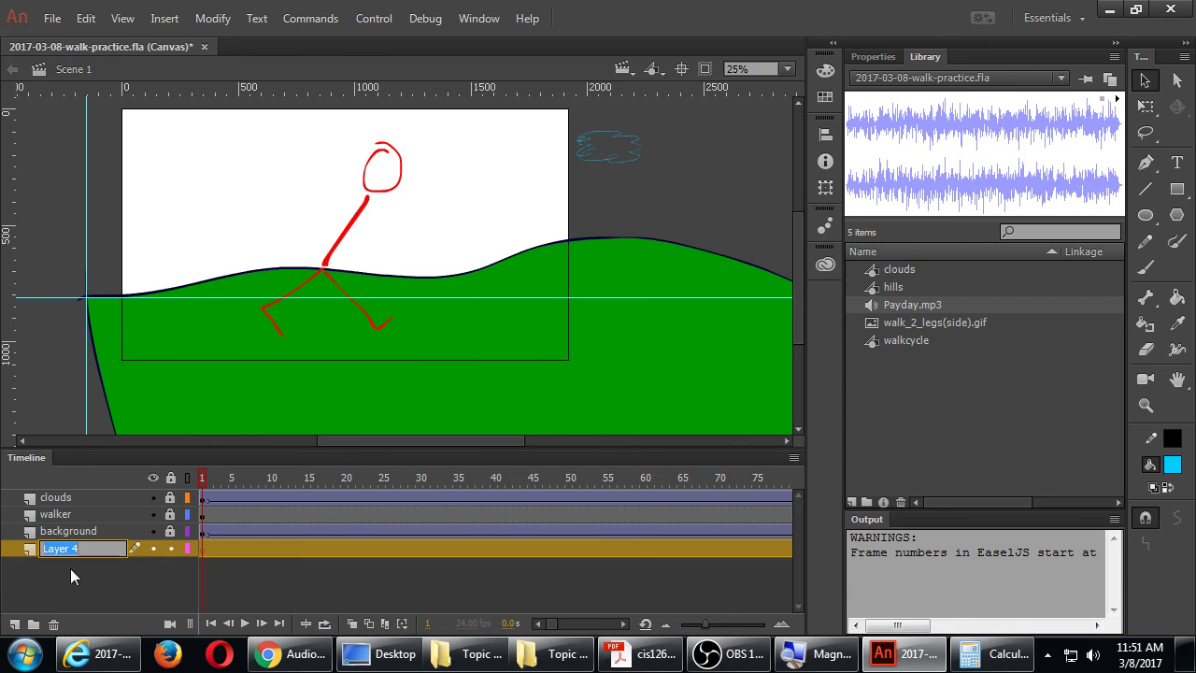
{"action": "type", "text": "music"}
{"action": "key", "text": "Return"}
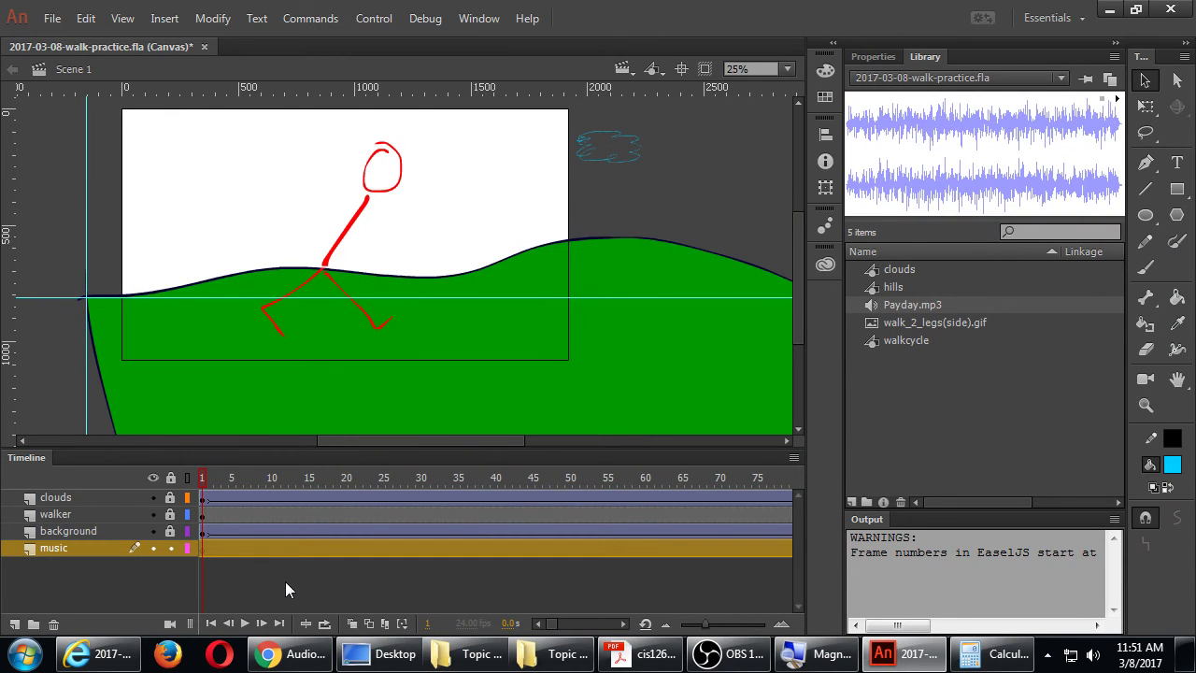
{"action": "left_click", "coordinate": [295, 576]}
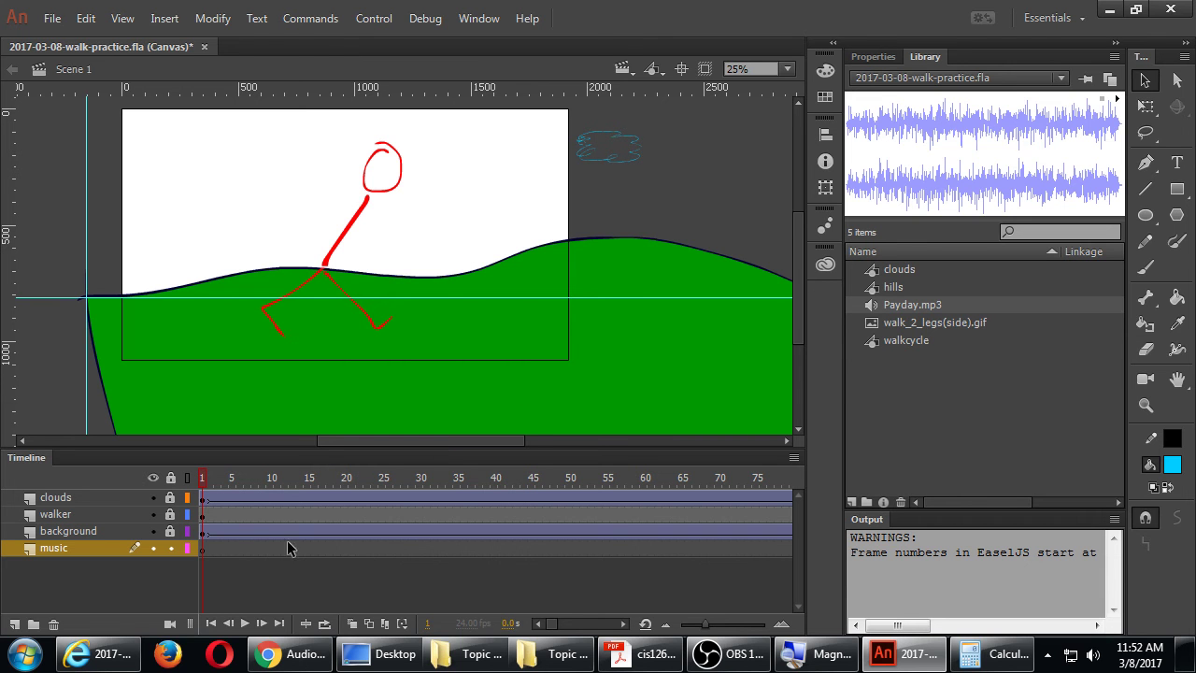
Step: Assign Payday.mp3 as the sound of frame 1 on the music layer
{"action": "left_click_drag", "start_coordinate": [876, 304], "coordinate": [219, 551]}
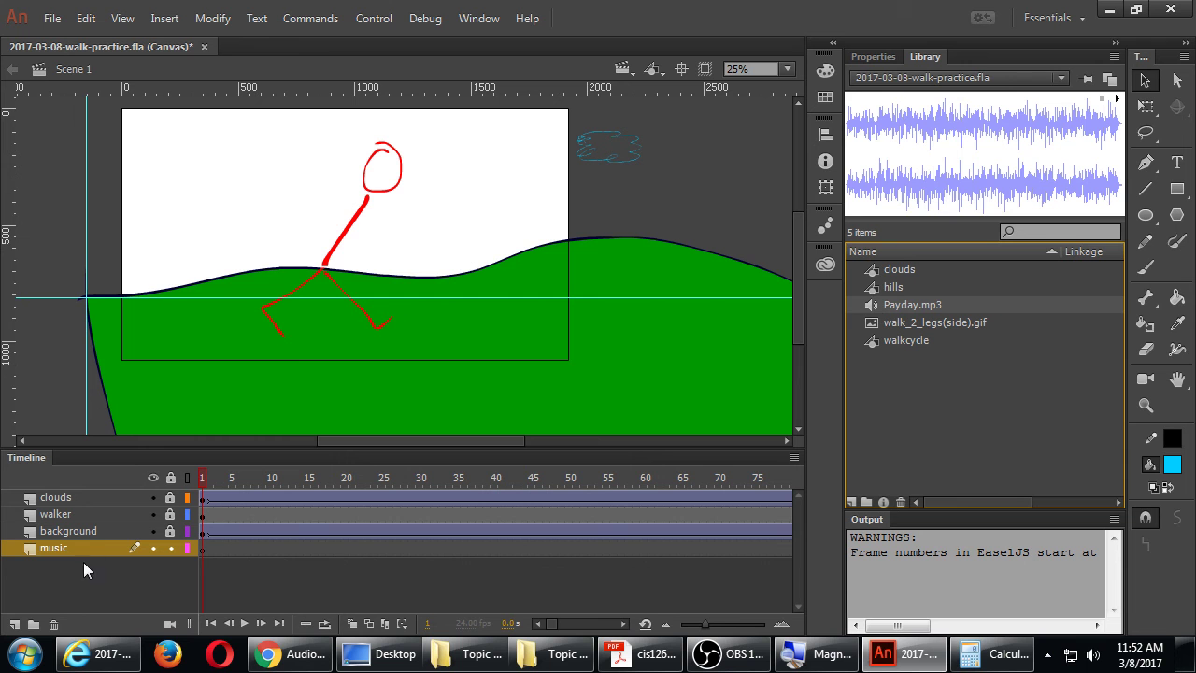
{"action": "left_click", "coordinate": [225, 550]}
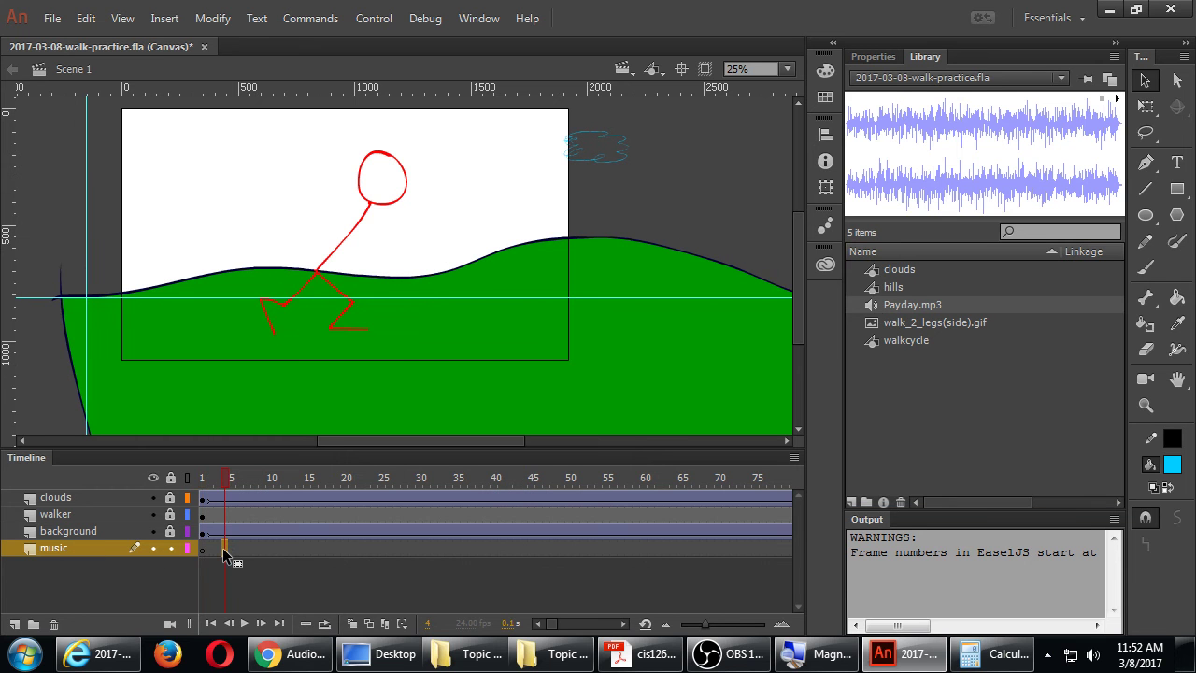
{"action": "left_click", "coordinate": [203, 549]}
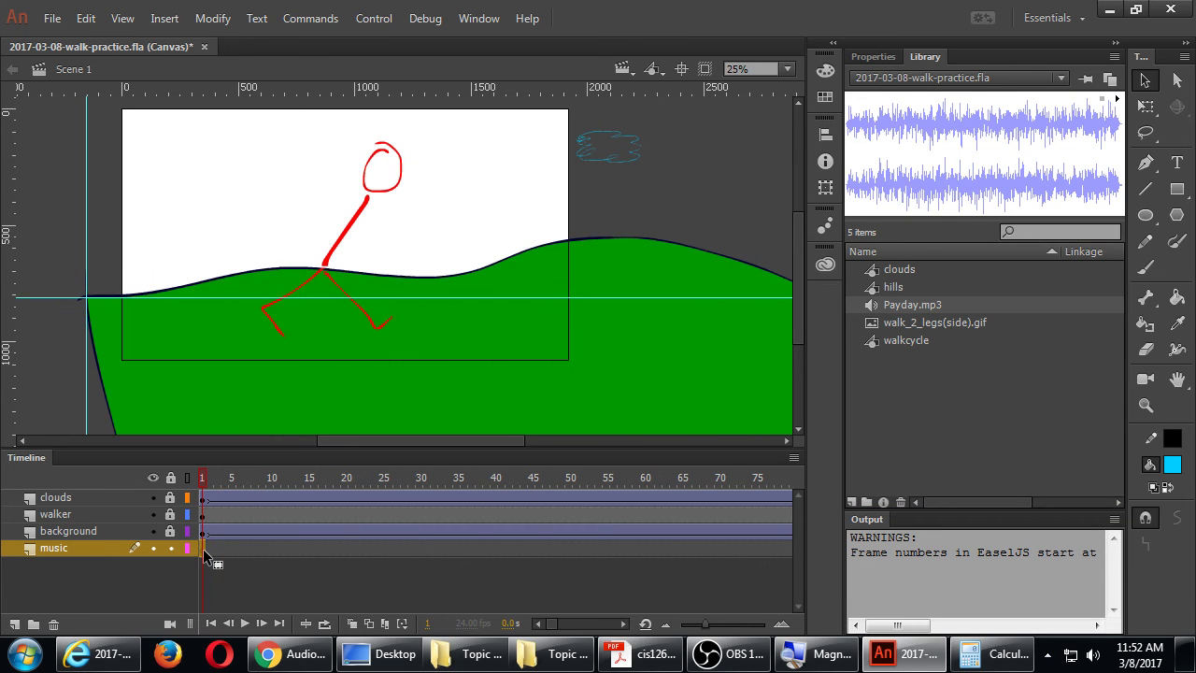
{"action": "left_click", "coordinate": [877, 57]}
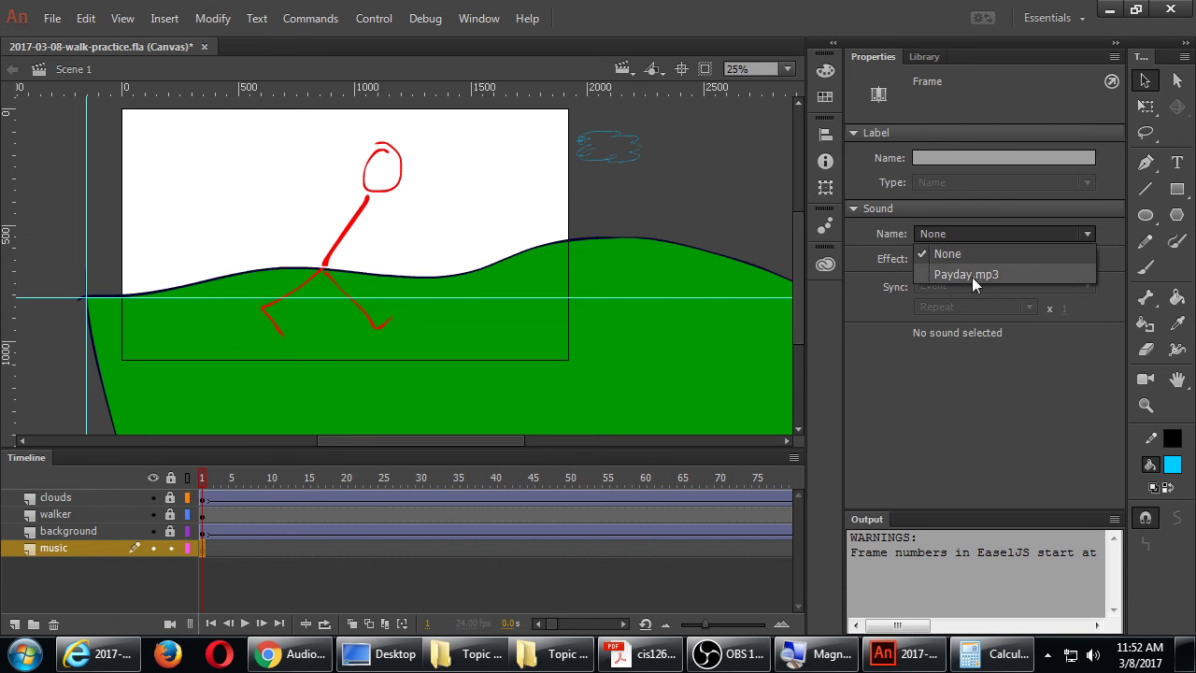
{"action": "left_click", "coordinate": [972, 275]}
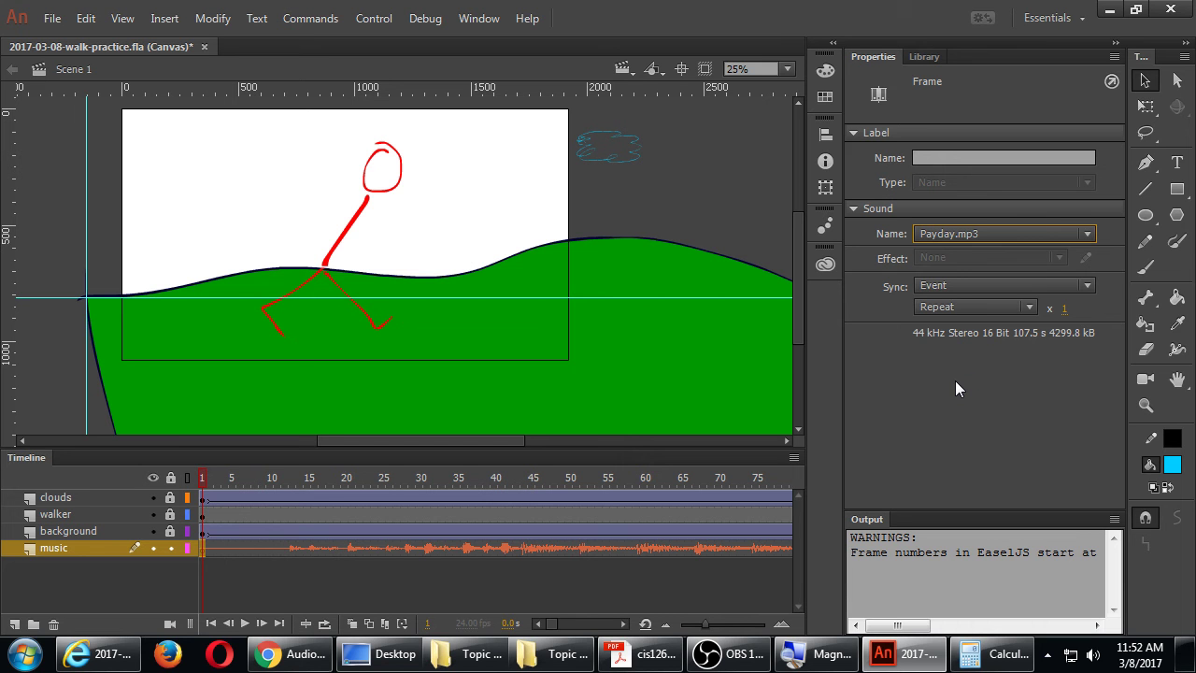
Step: Preview the animation with its music in the browser and close all the browser's tabs
{"action": "key", "text": "ctrl+Return"}
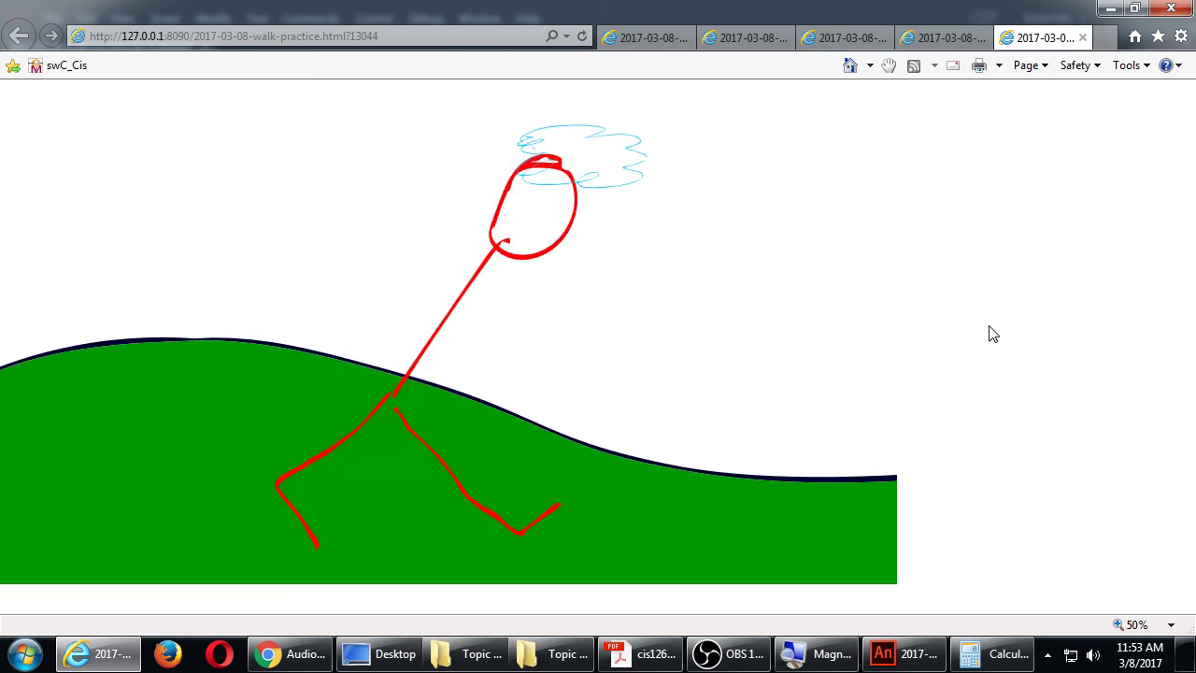
{"action": "left_click", "coordinate": [1171, 8]}
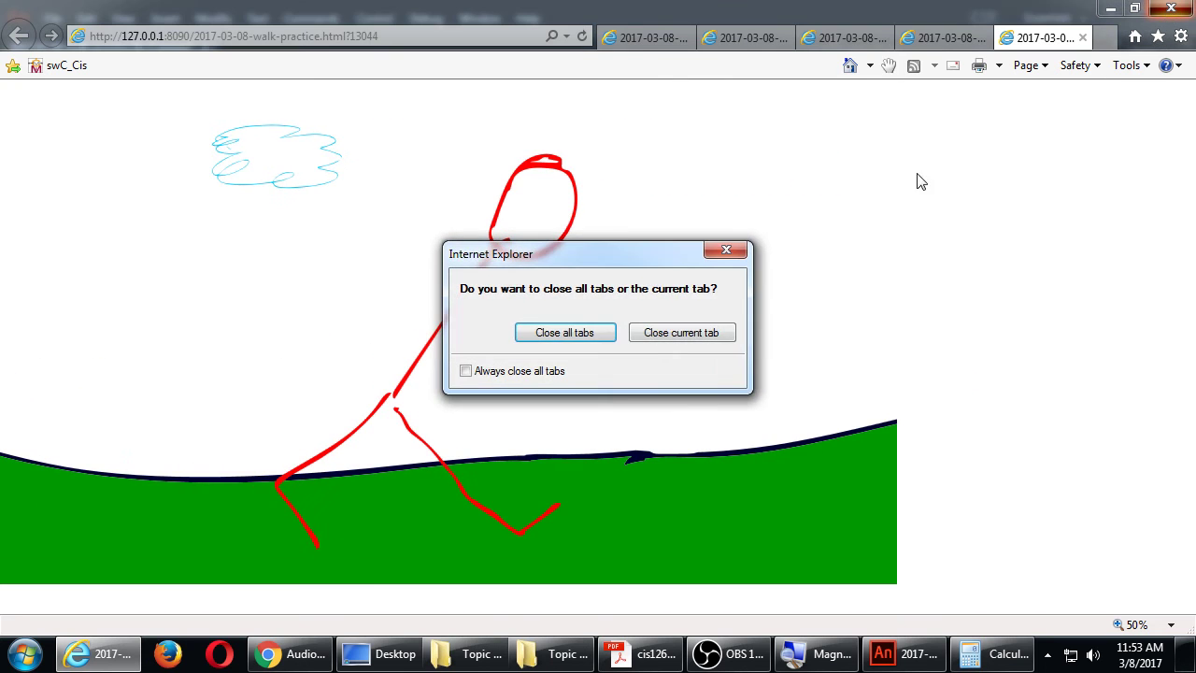
{"action": "left_click", "coordinate": [558, 331]}
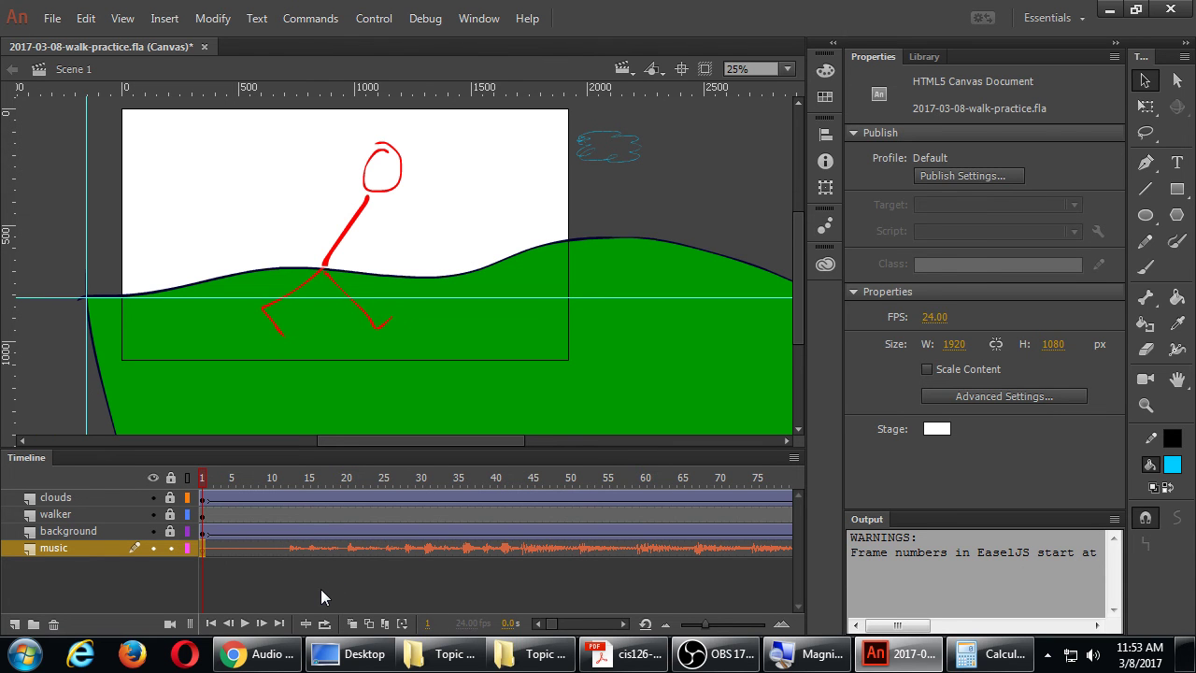
Step: Review the Sync options of the Payday.mp3 sound at frame 1 and frame 47 of the music layer
{"action": "left_click", "coordinate": [201, 551]}
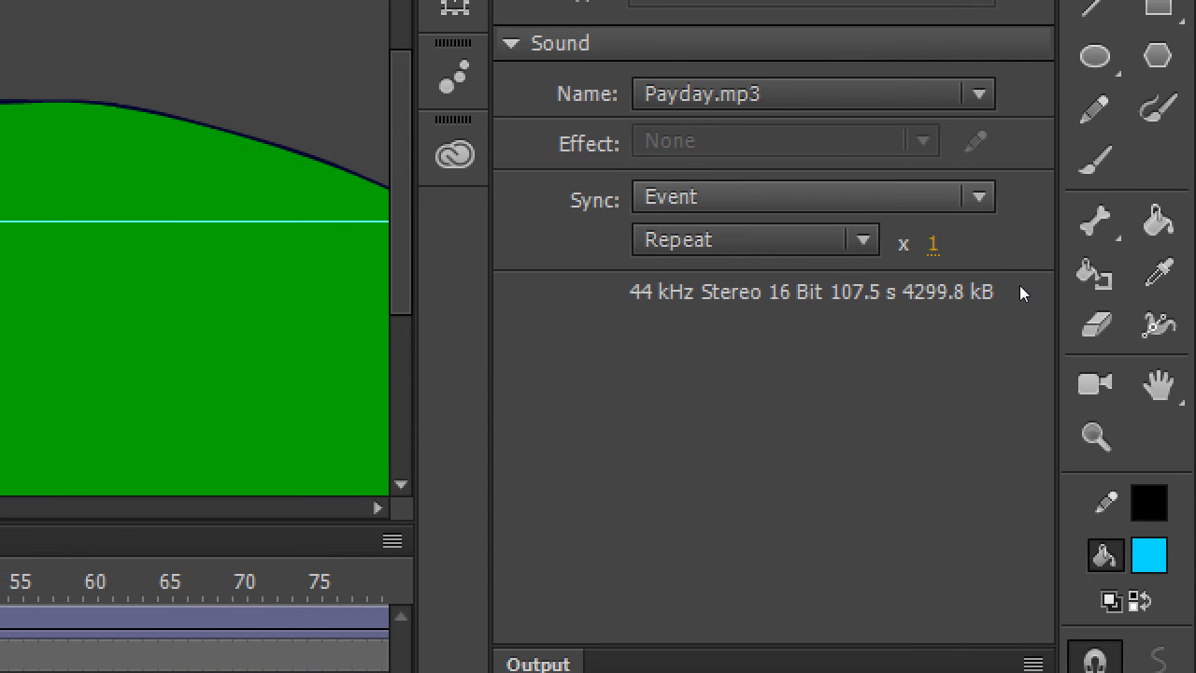
{"action": "left_click", "coordinate": [841, 197]}
{"action": "left_click", "coordinate": [962, 415]}
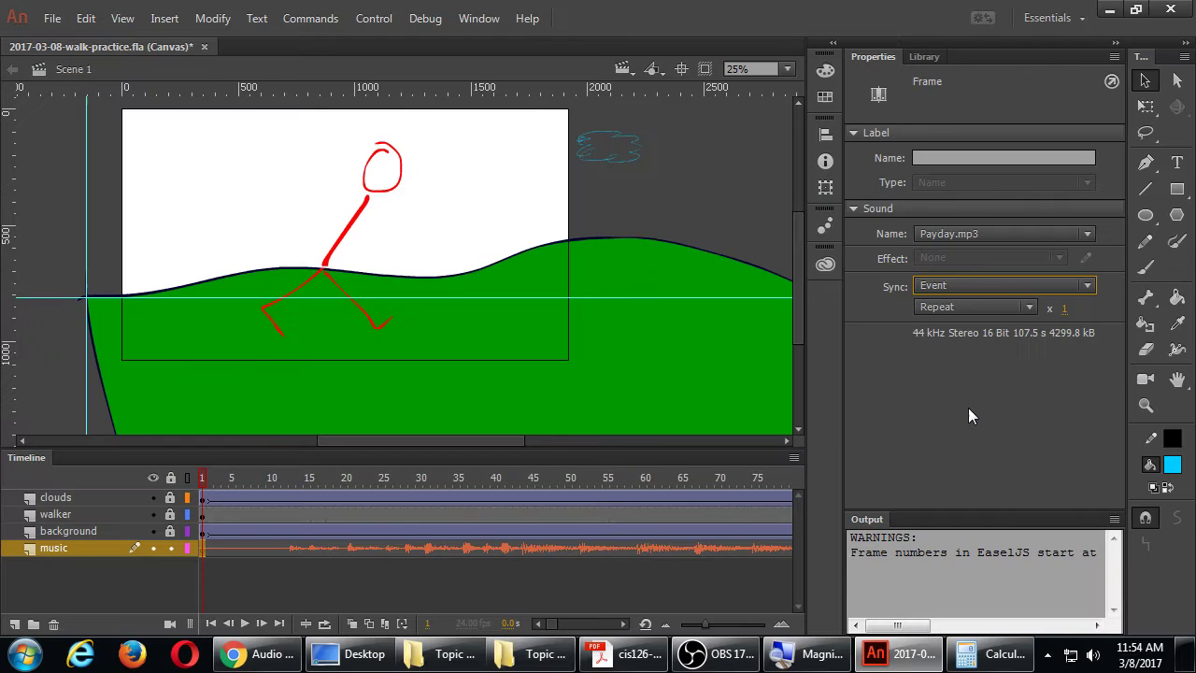
{"action": "left_click", "coordinate": [546, 548]}
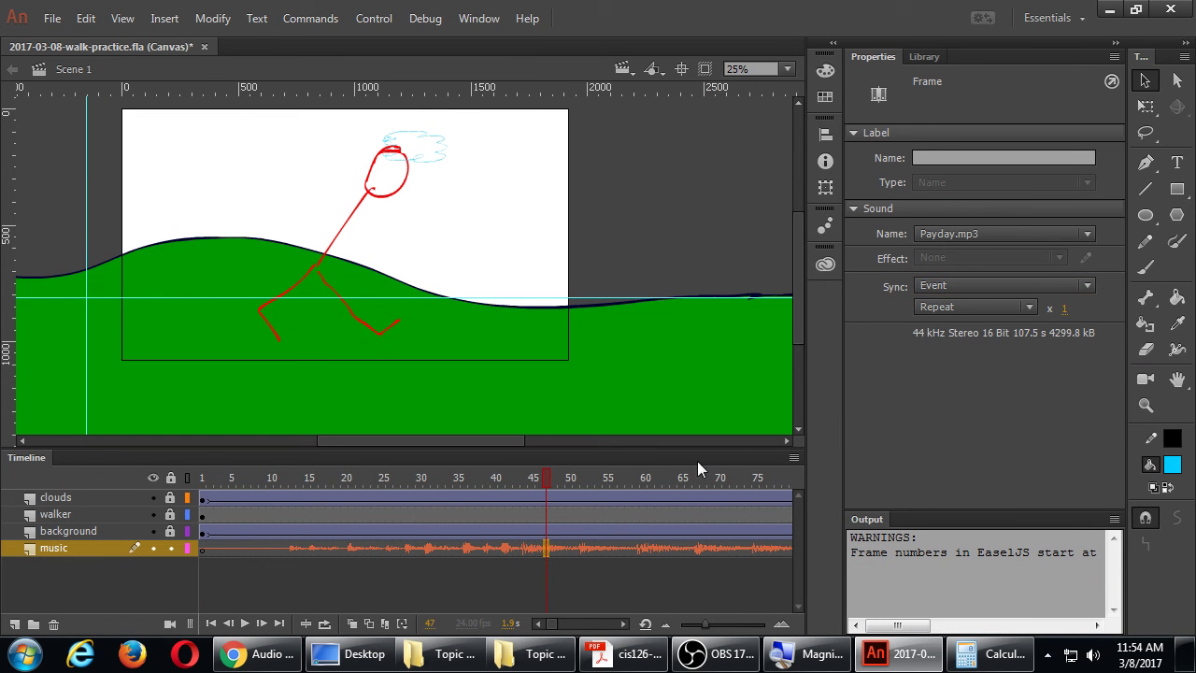
{"action": "left_click", "coordinate": [944, 285]}
{"action": "left_click", "coordinate": [876, 297]}
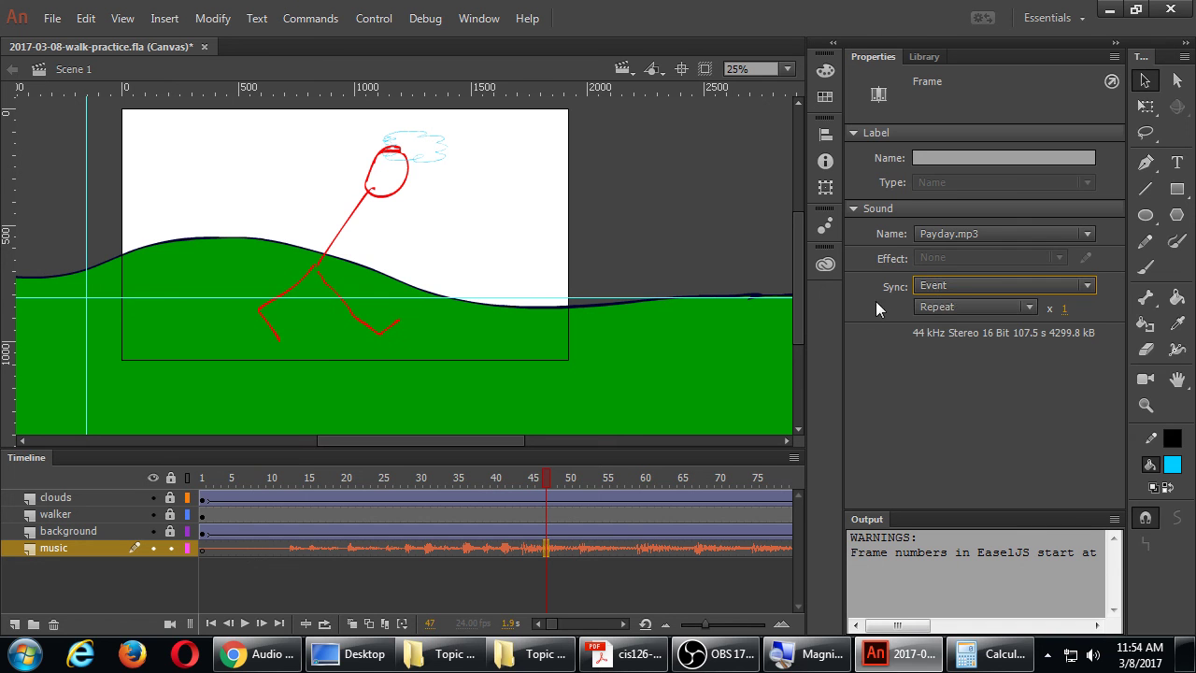
Step: Switch the Payday.mp3 sound between Repeat and Loop, leave it on Loop and show its Sync choices
{"action": "left_click", "coordinate": [954, 307]}
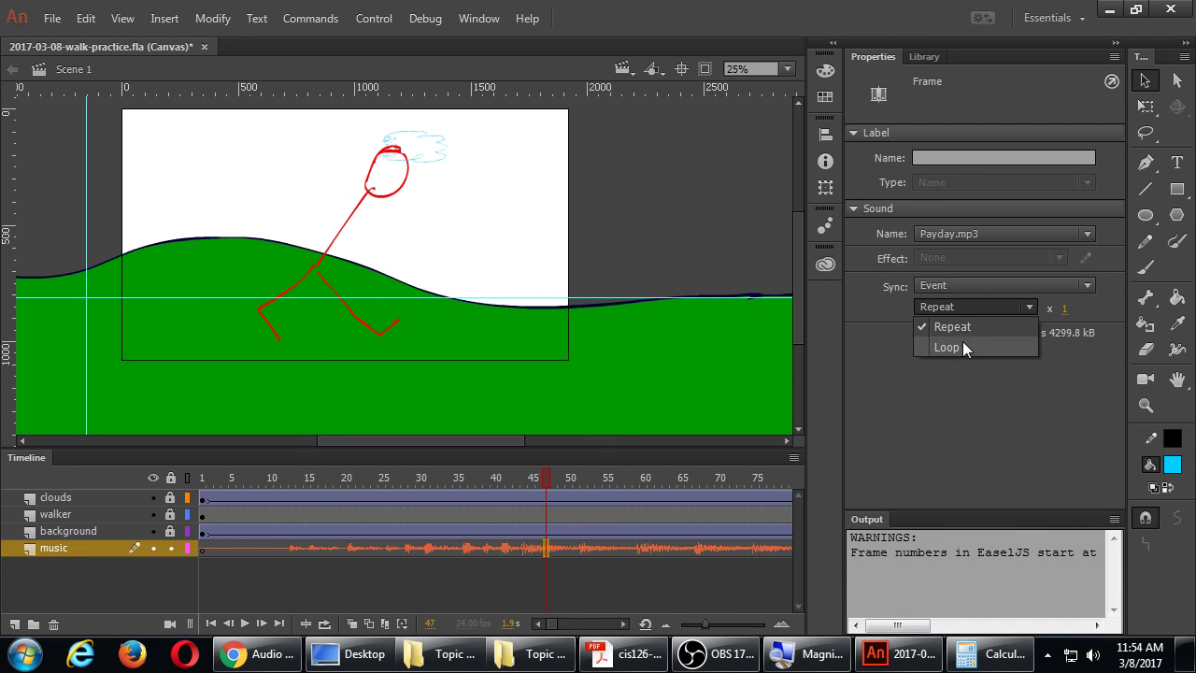
{"action": "left_click", "coordinate": [963, 341]}
{"action": "left_click", "coordinate": [954, 306]}
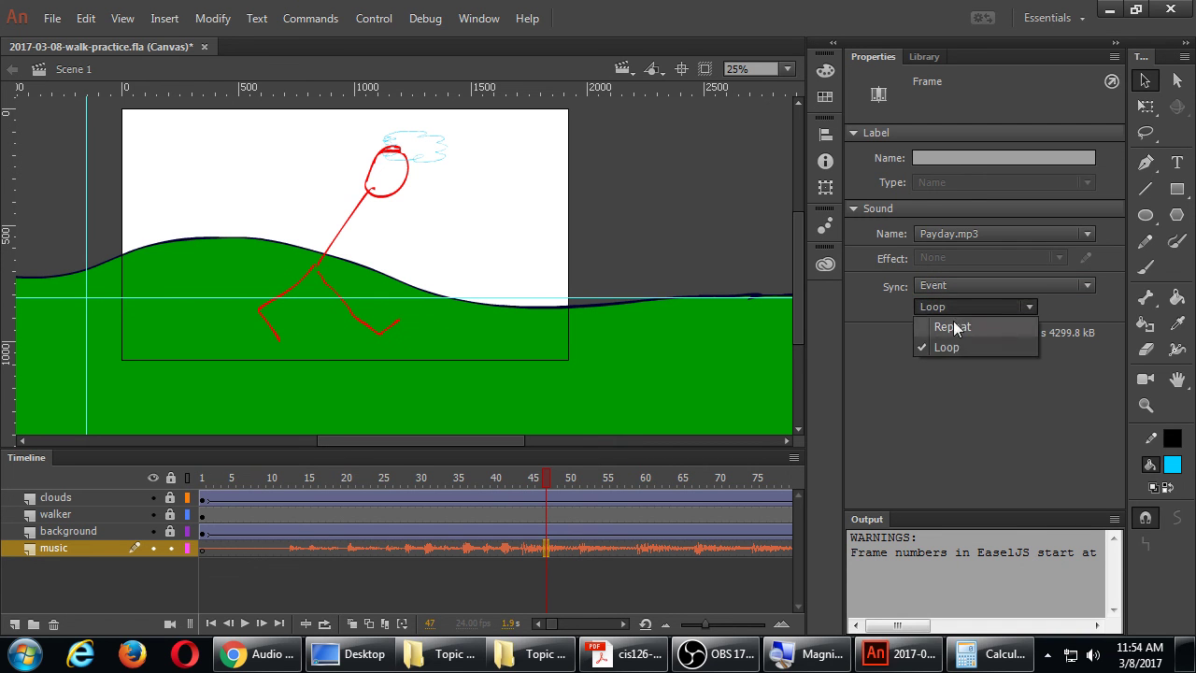
{"action": "left_click", "coordinate": [953, 326]}
{"action": "left_click", "coordinate": [942, 305]}
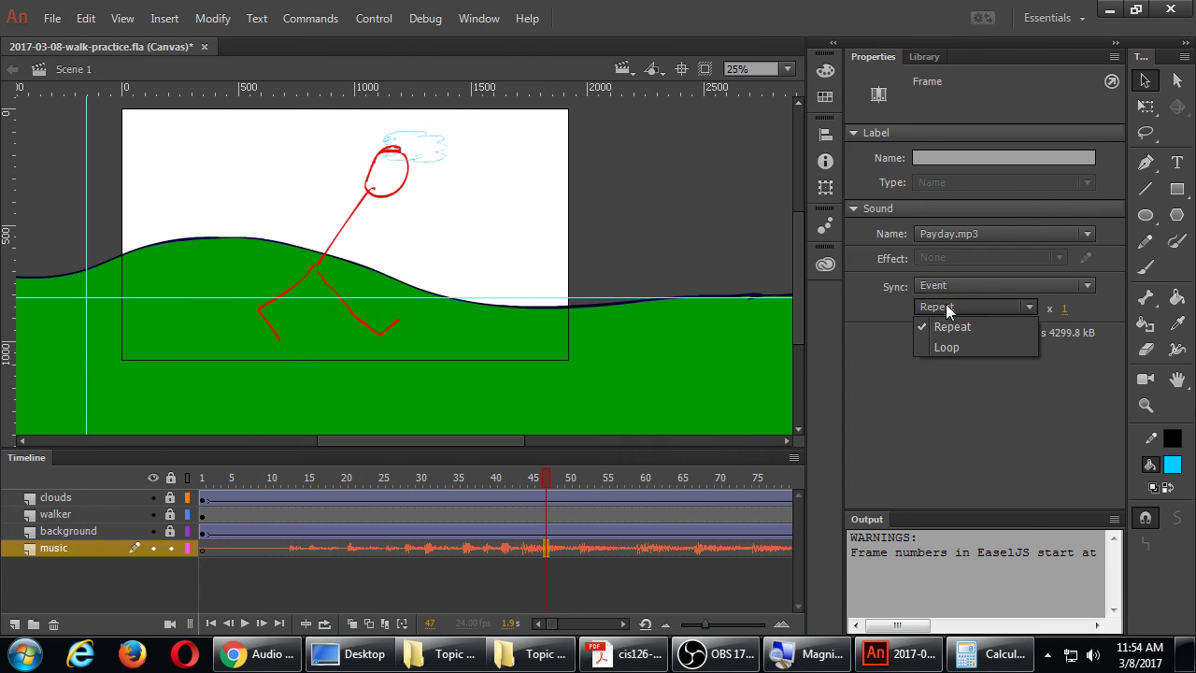
{"action": "left_click", "coordinate": [952, 342]}
{"action": "left_click", "coordinate": [948, 287]}
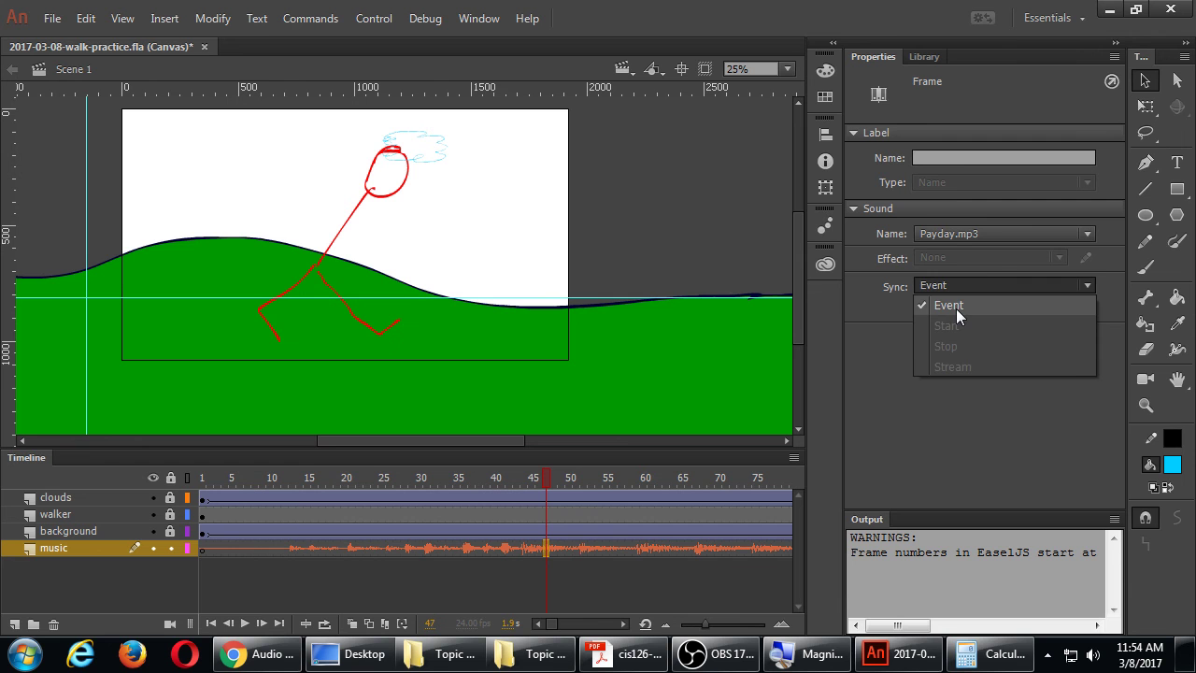
Step: Switch the Payday.mp3 sound to Repeat and back to Loop, checking the available Sync choices with each setting
{"action": "left_click", "coordinate": [956, 309]}
{"action": "left_click", "coordinate": [967, 306]}
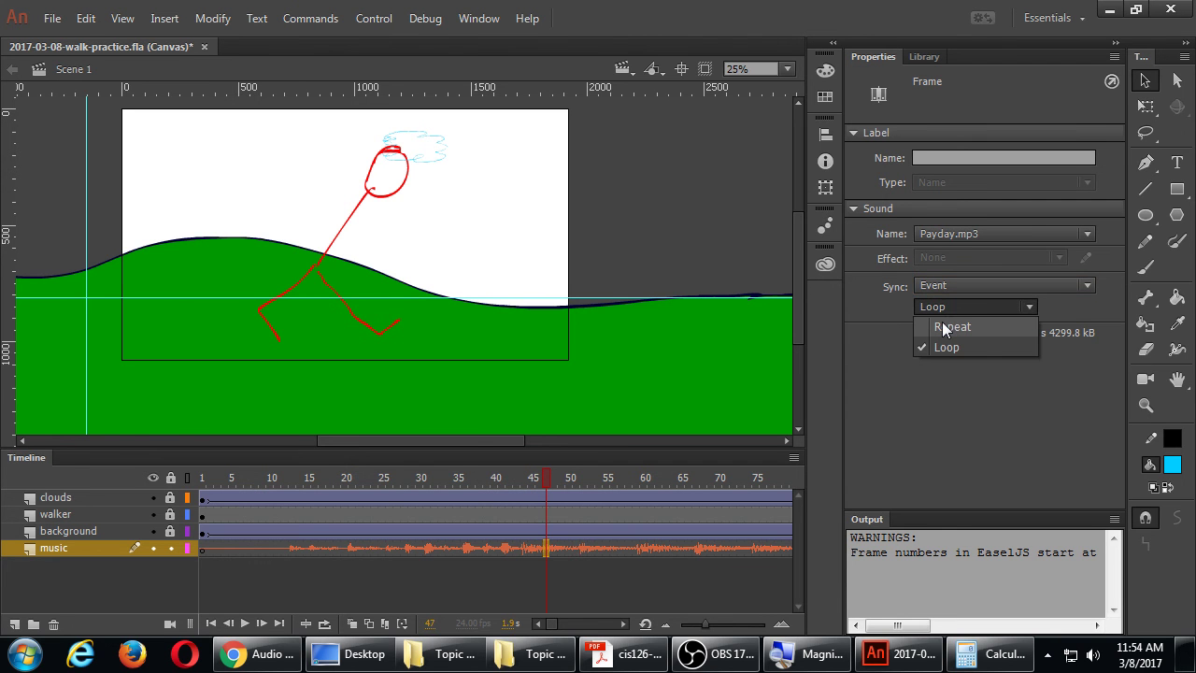
{"action": "left_click", "coordinate": [942, 323]}
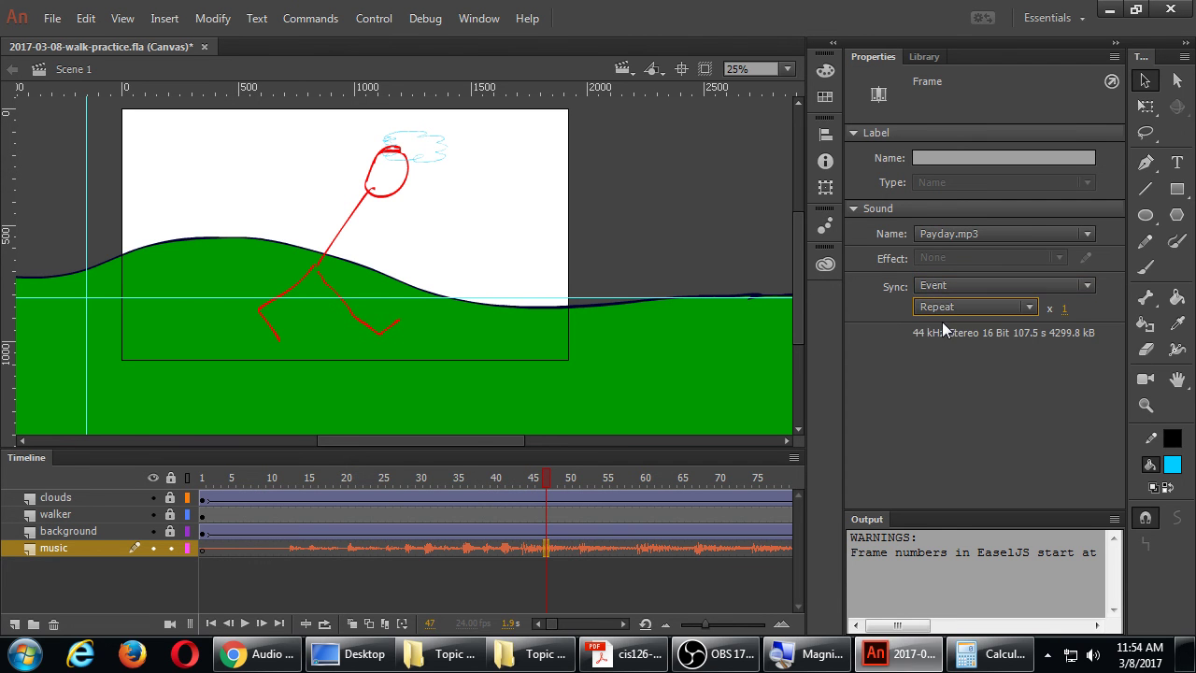
{"action": "left_click", "coordinate": [1020, 311]}
{"action": "left_click", "coordinate": [991, 303]}
{"action": "left_click", "coordinate": [971, 282]}
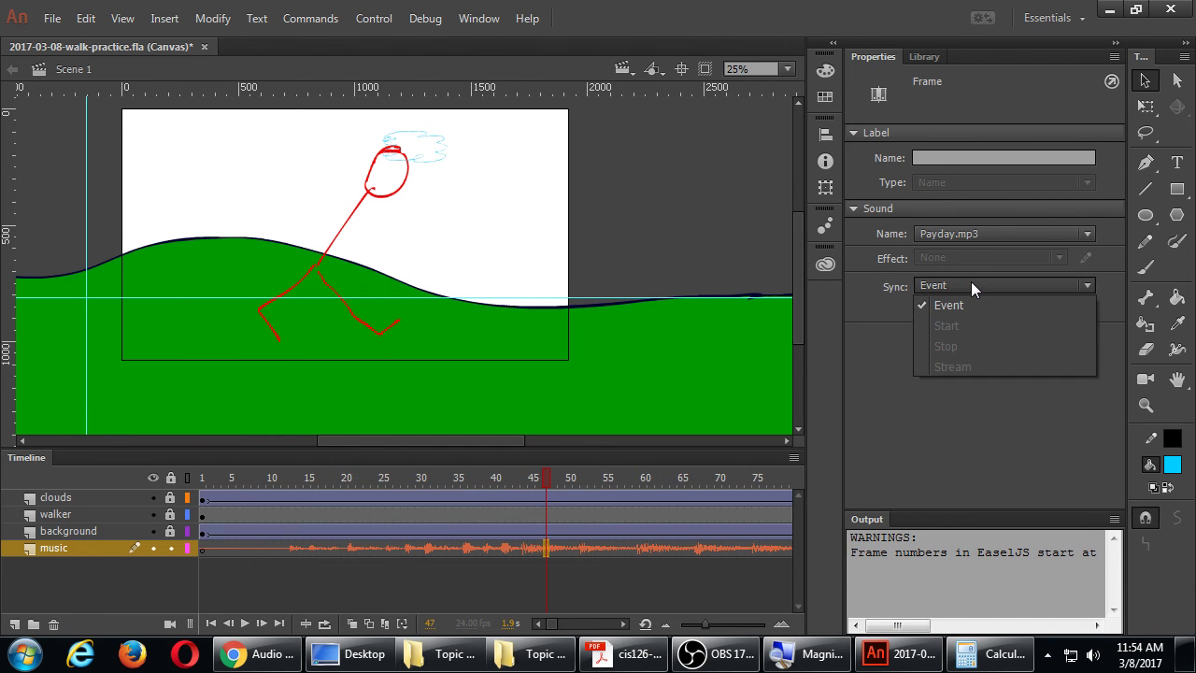
{"action": "left_click", "coordinate": [971, 281]}
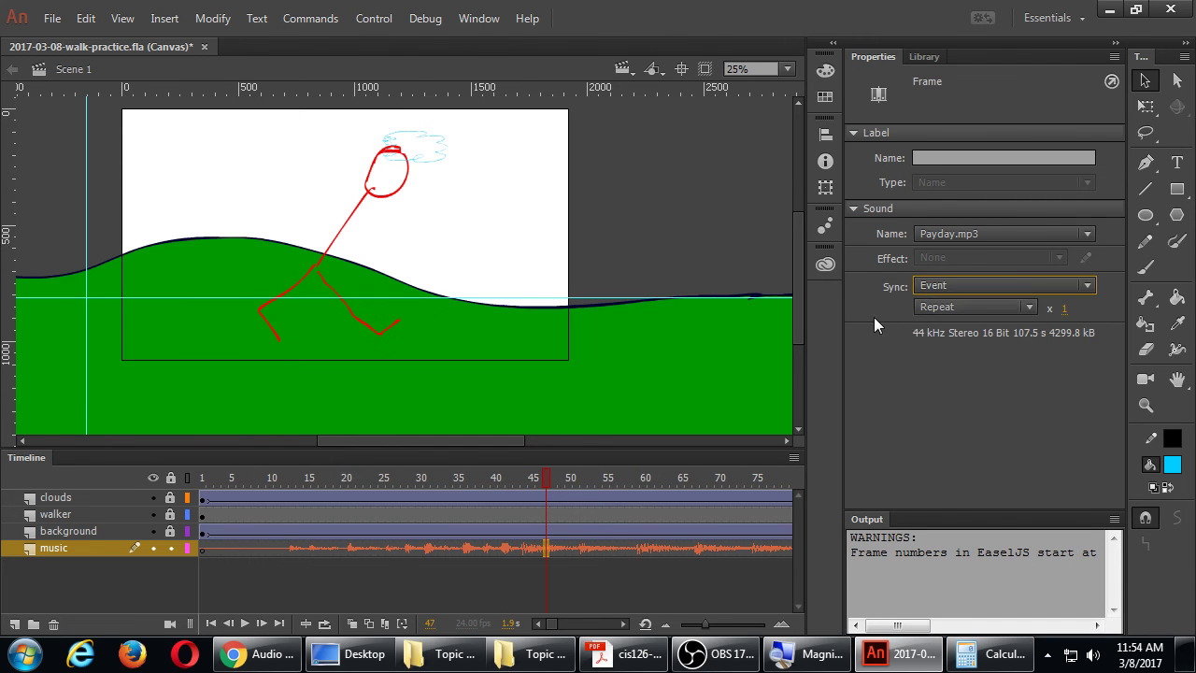
{"action": "left_click", "coordinate": [1028, 310]}
{"action": "left_click", "coordinate": [973, 344]}
{"action": "left_click", "coordinate": [970, 285]}
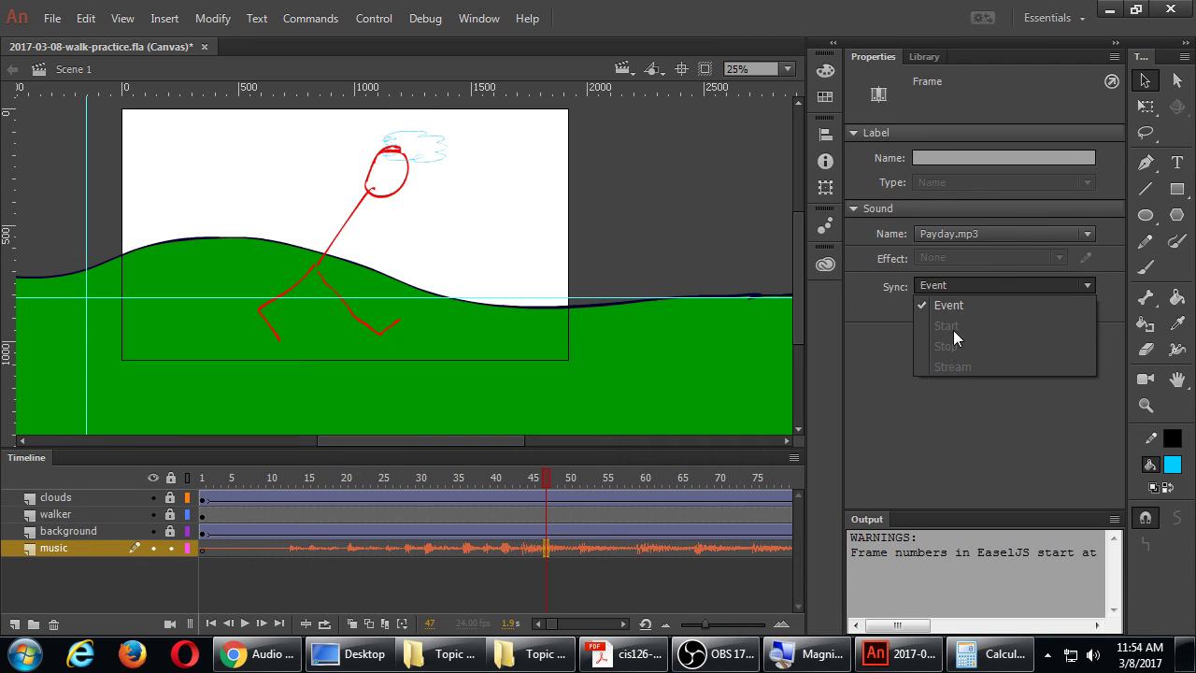
Step: Review the Loop and Sync choices of the Payday.mp3 sound at frame 1 of the music layer
{"action": "left_click", "coordinate": [203, 557]}
{"action": "left_click", "coordinate": [202, 551]}
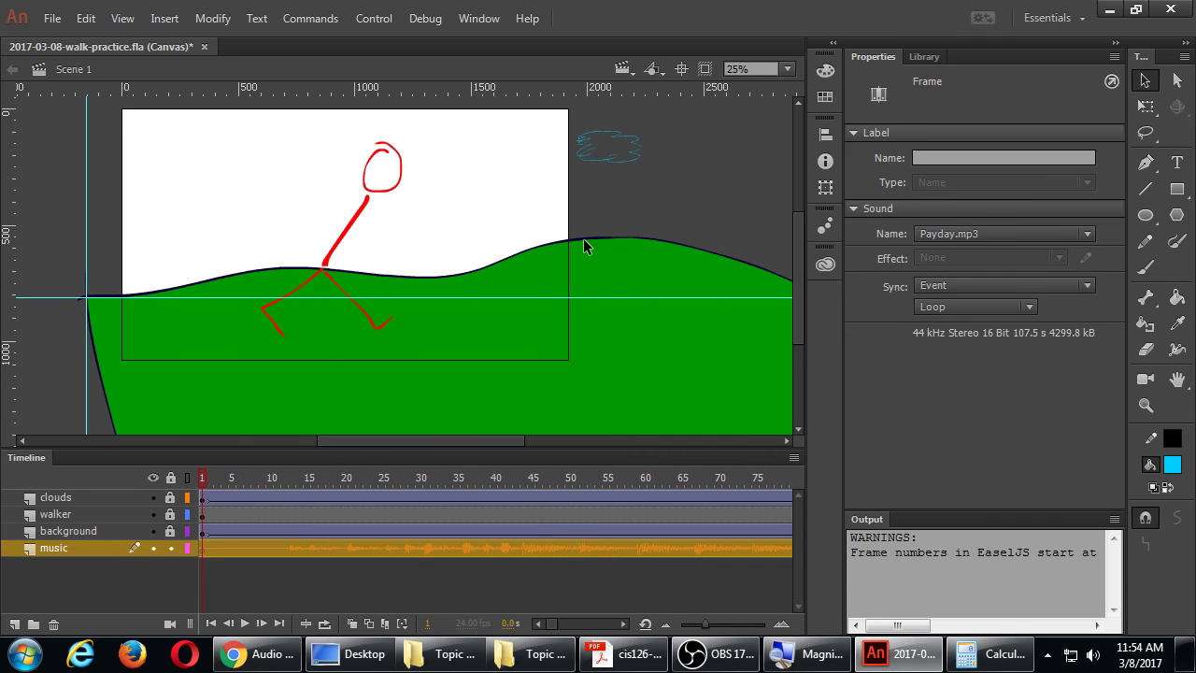
{"action": "left_click", "coordinate": [937, 307]}
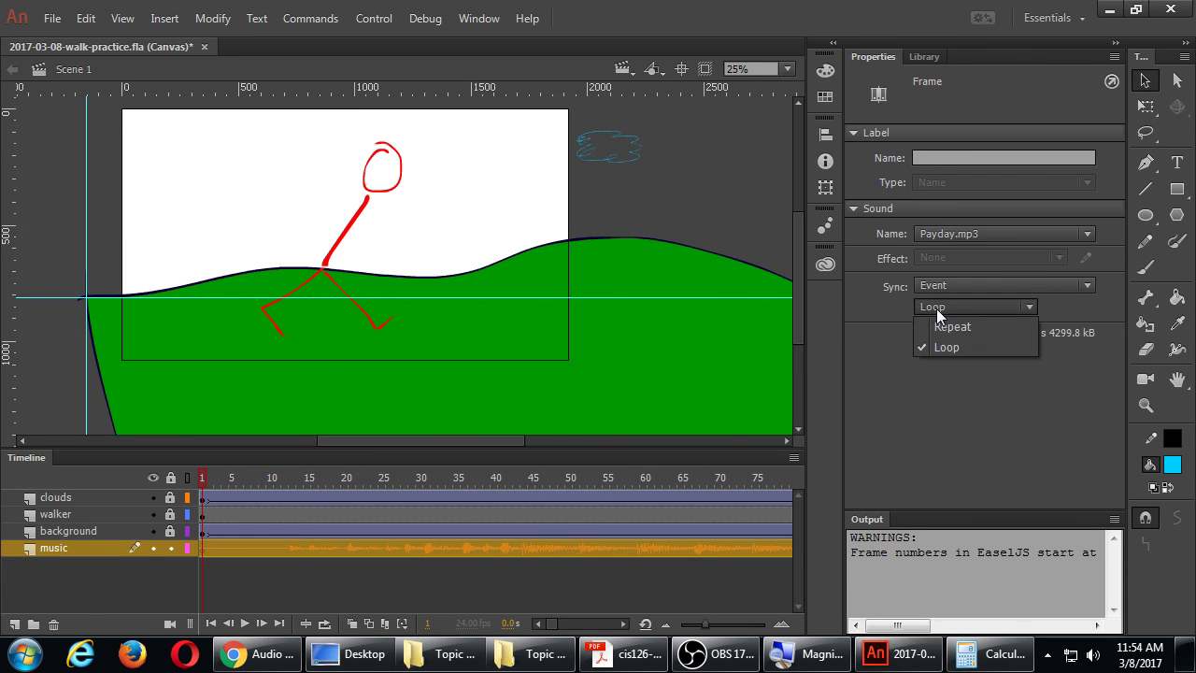
{"action": "left_click", "coordinate": [995, 279]}
{"action": "left_click", "coordinate": [995, 280]}
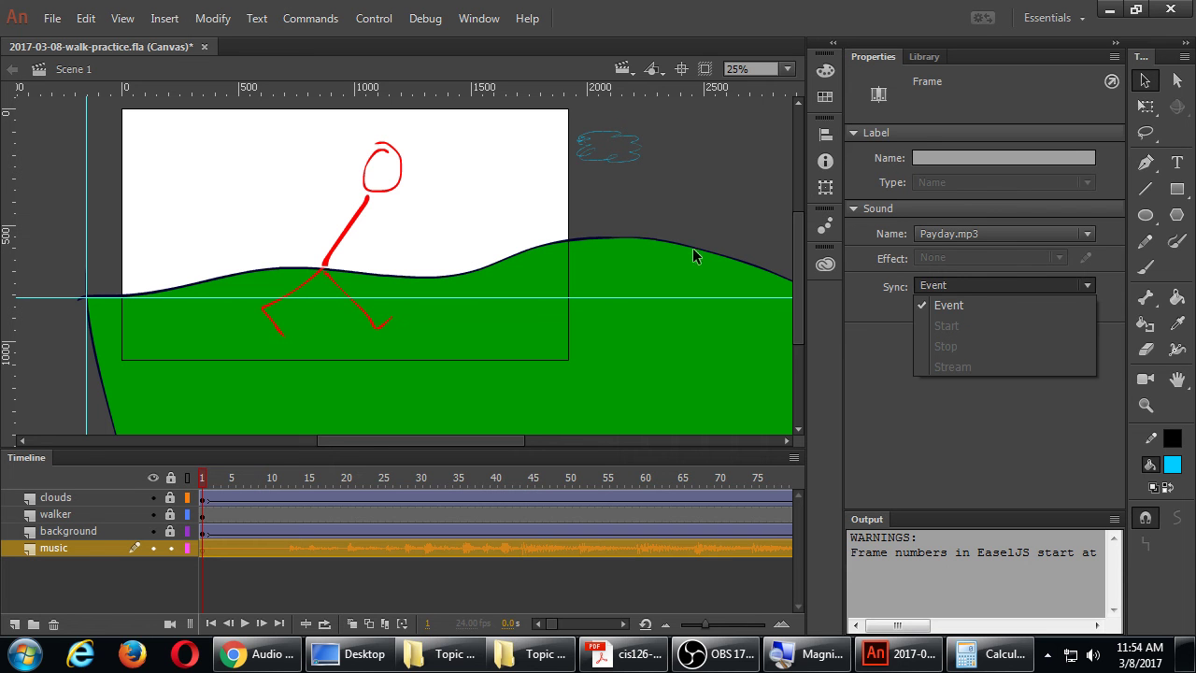
{"action": "left_click", "coordinate": [593, 386]}
Step: Return to frame 1 of the music layer, preview the animation with the looped sound in the browser and close the browser
{"action": "left_click", "coordinate": [517, 547]}
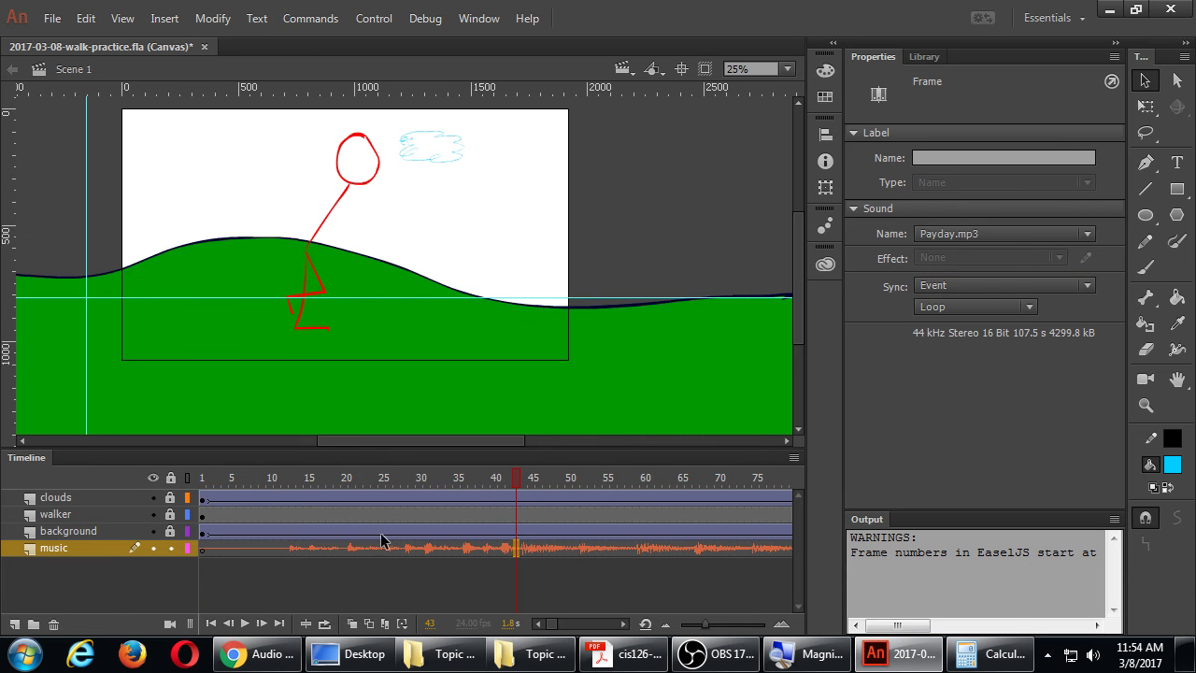
{"action": "left_click", "coordinate": [202, 551]}
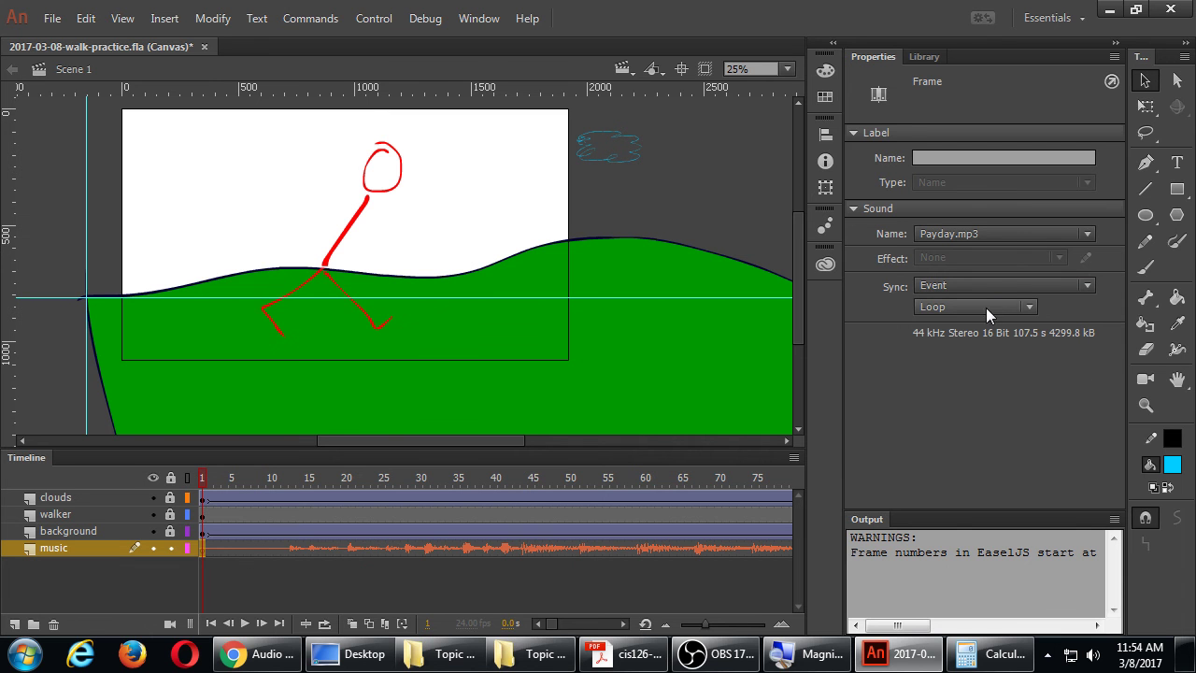
{"action": "key", "text": "ctrl+Return"}
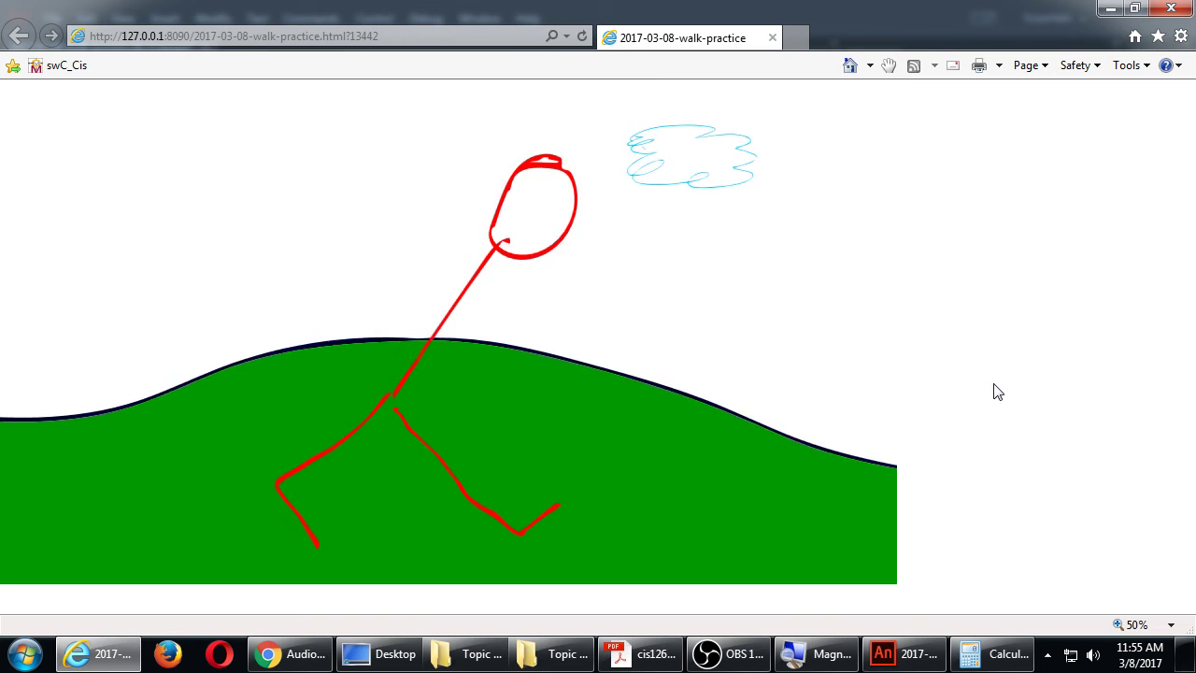
{"action": "left_click", "coordinate": [1170, 8]}
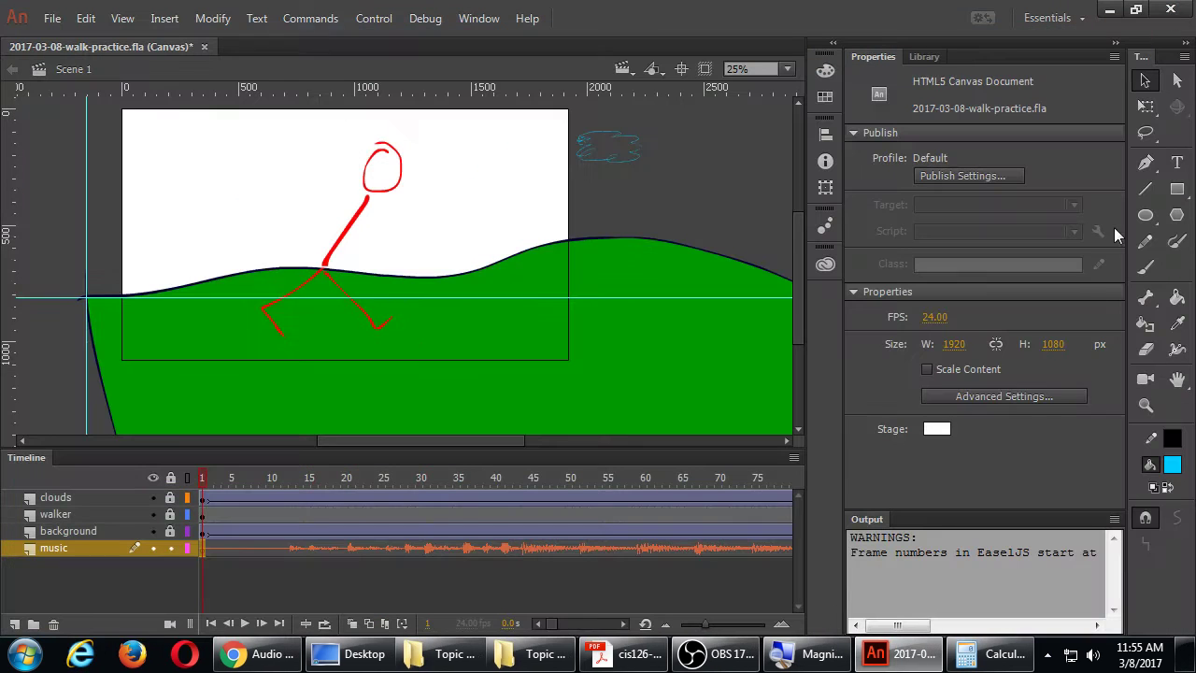
Step: Set the Payday.mp3 sound to Repeat from frame 44 of the music layer, preview it in the browser and return to Animate
{"action": "left_click", "coordinate": [523, 547]}
{"action": "left_click", "coordinate": [972, 284]}
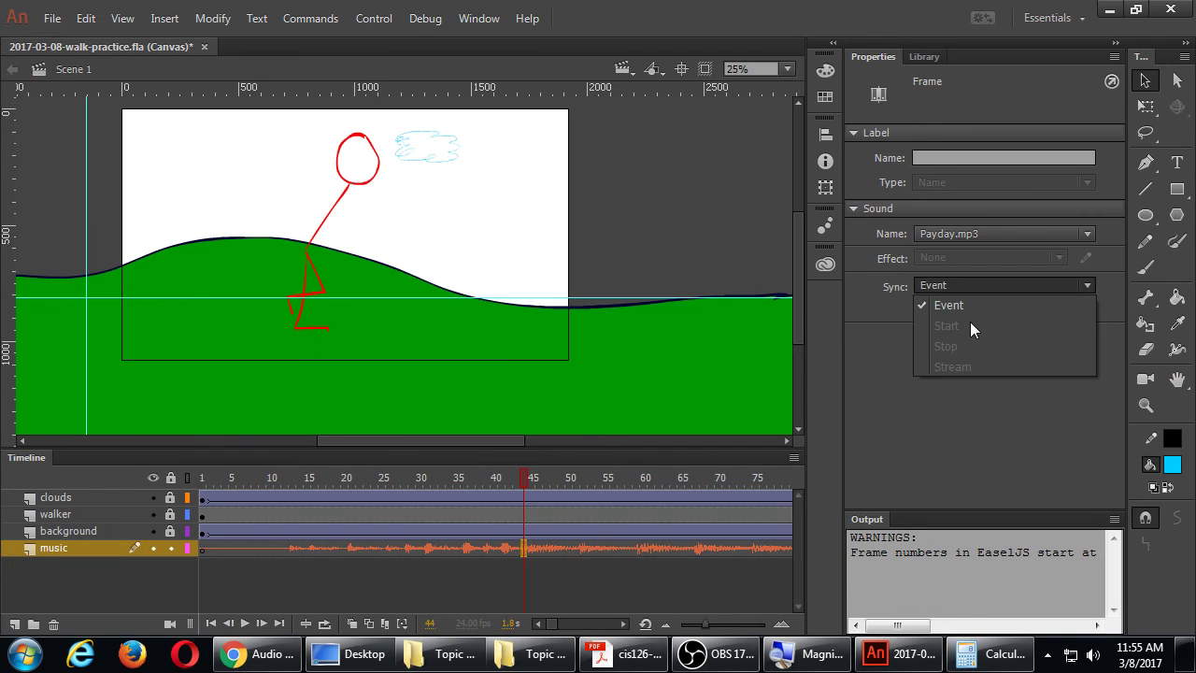
{"action": "left_click", "coordinate": [878, 372]}
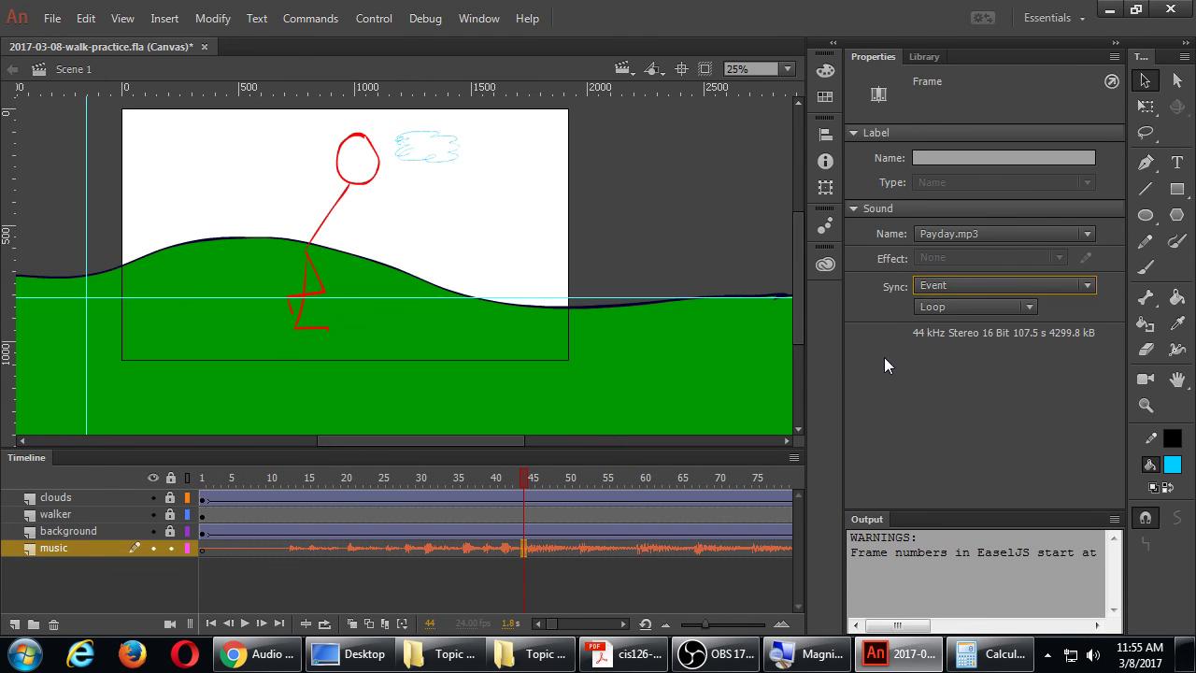
{"action": "left_click", "coordinate": [948, 306]}
{"action": "left_click", "coordinate": [942, 324]}
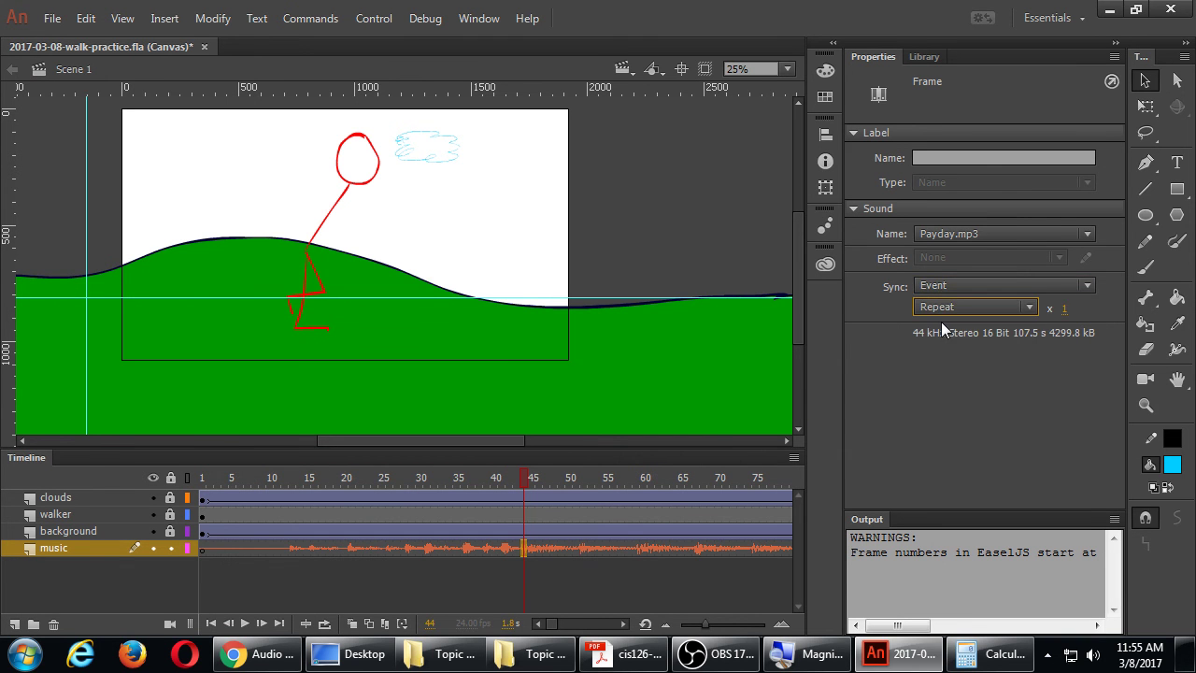
{"action": "key", "text": "ctrl+Return"}
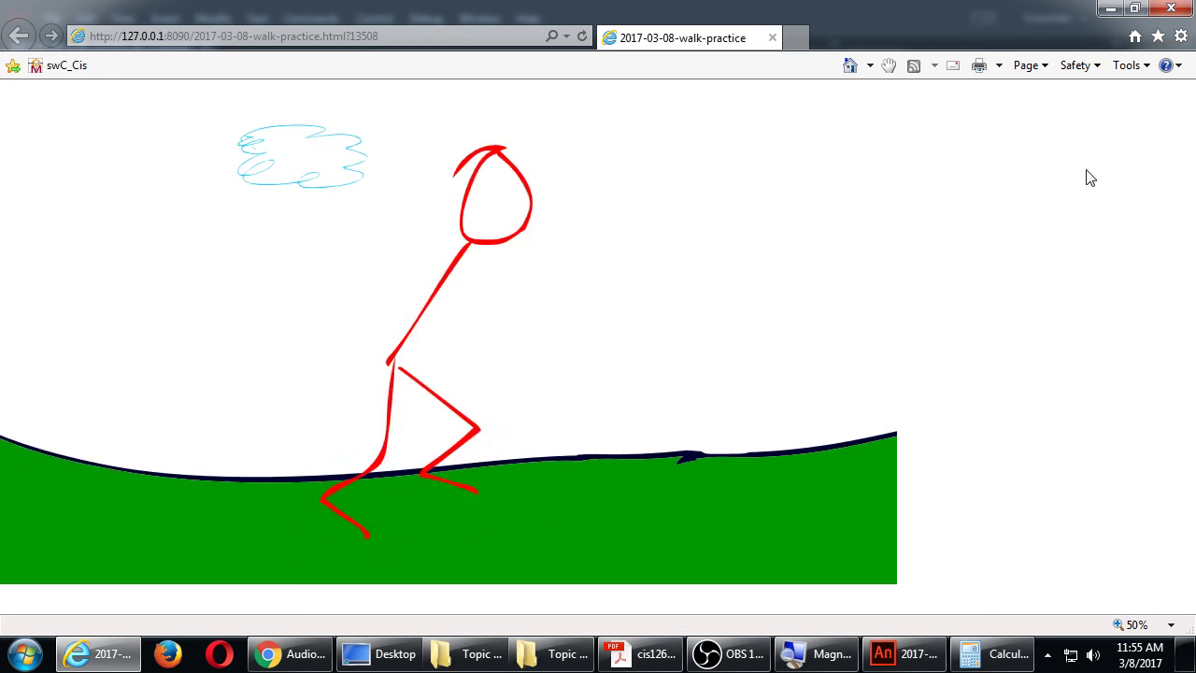
{"action": "key", "text": "alt+Tab"}
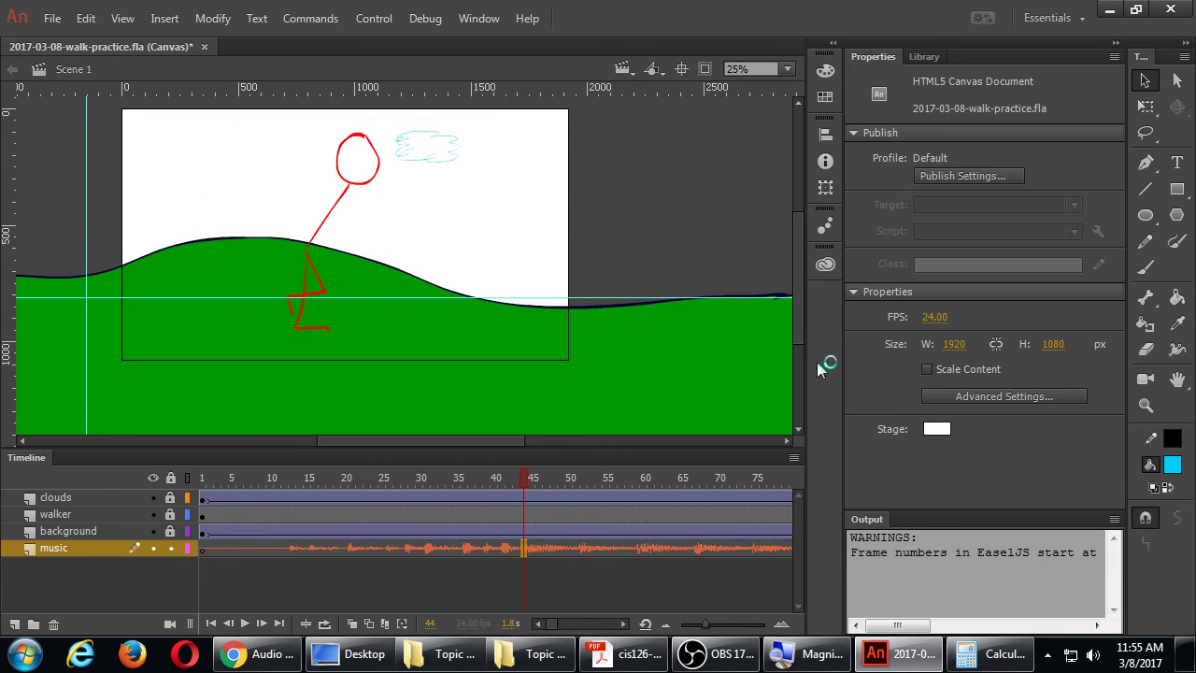
Step: At frame 125 of the music layer, try a repeat count of 55 for Payday.mp3 and reset it to 1
{"action": "left_click", "coordinate": [545, 549]}
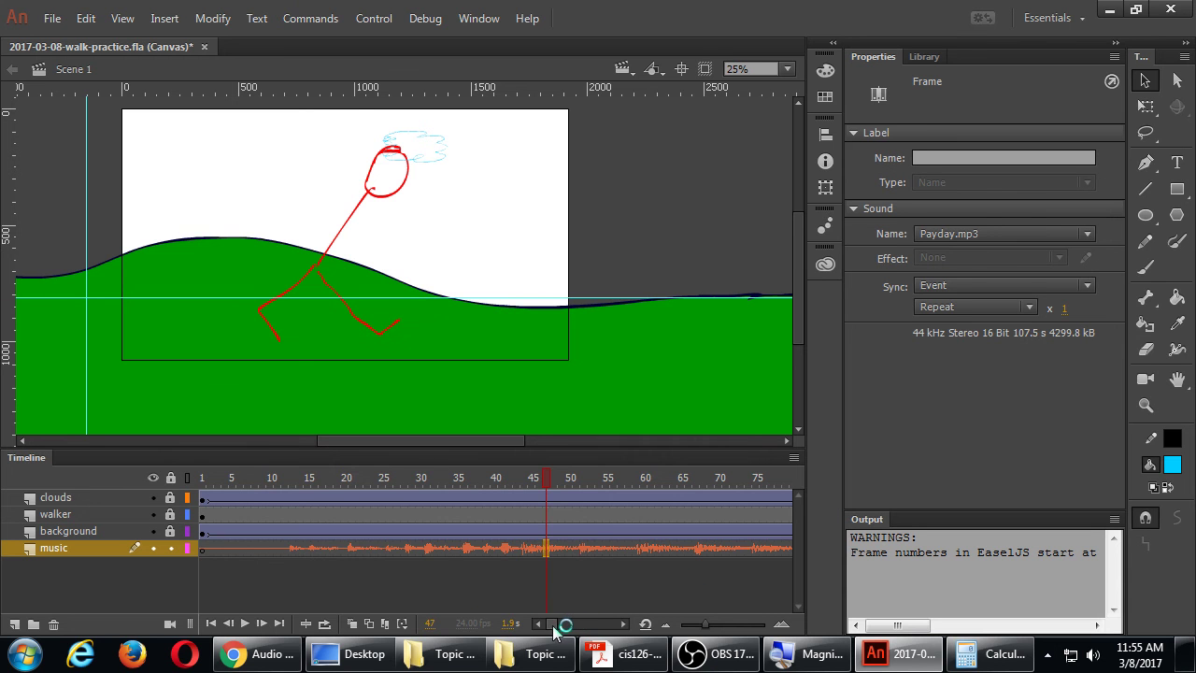
{"action": "left_click_drag", "start_coordinate": [557, 632], "coordinate": [560, 632]}
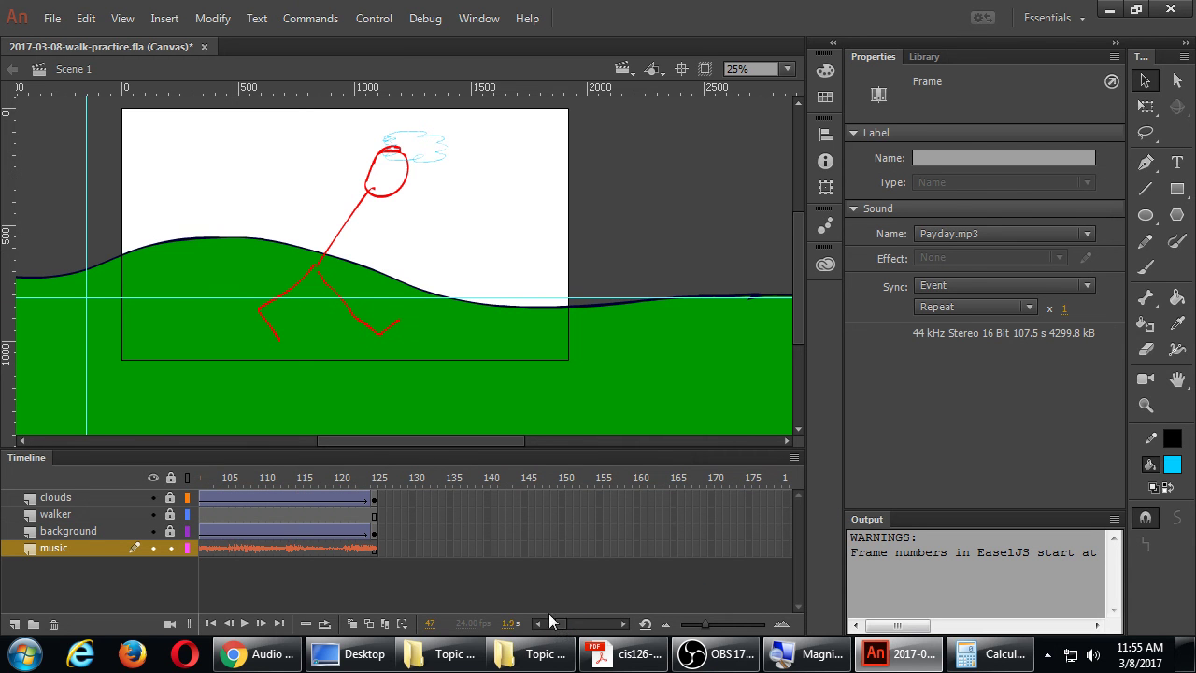
{"action": "left_click", "coordinate": [375, 551]}
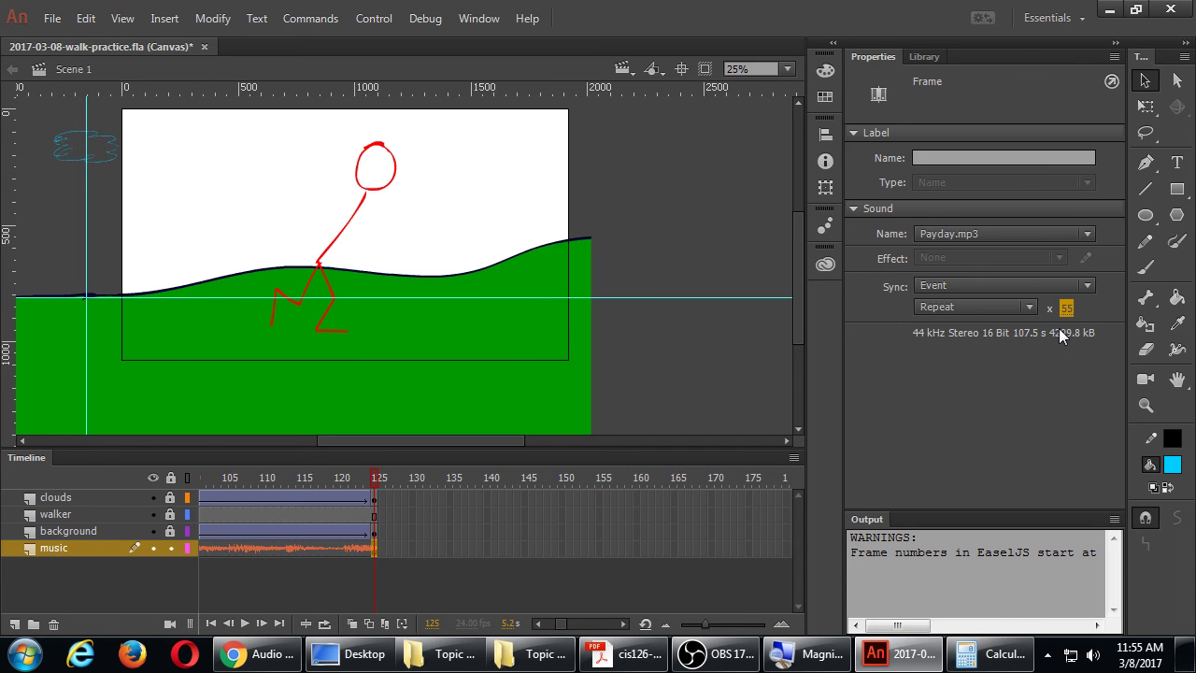
{"action": "left_click", "coordinate": [1008, 282]}
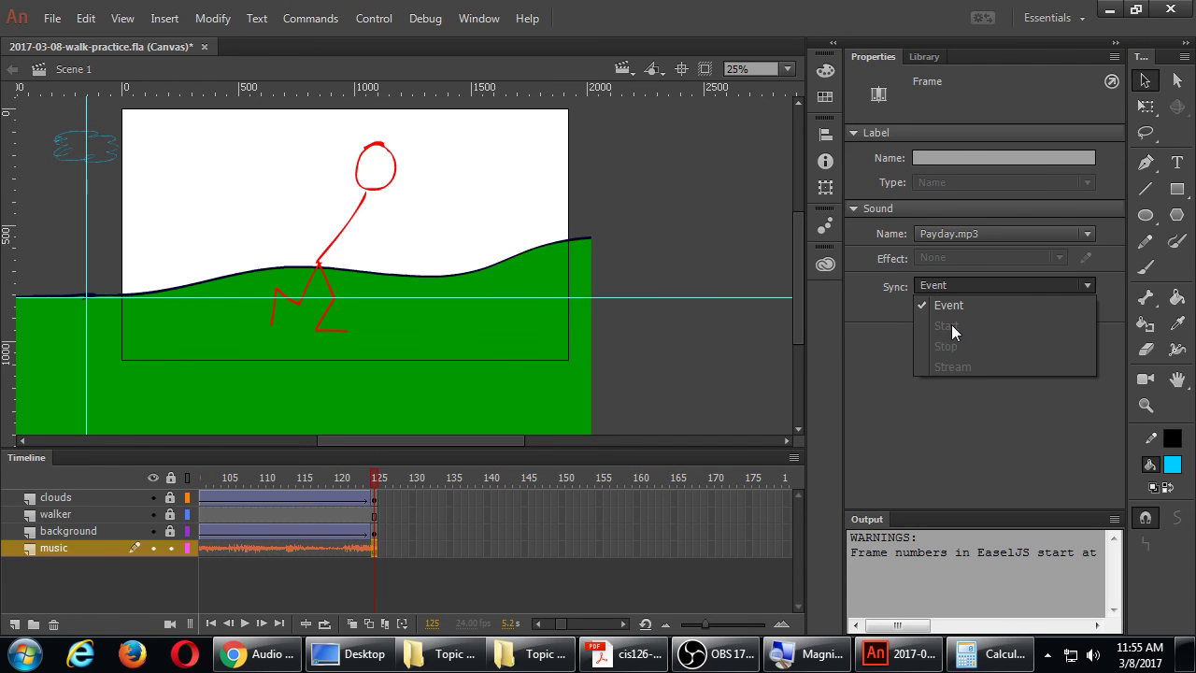
{"action": "left_click", "coordinate": [879, 348]}
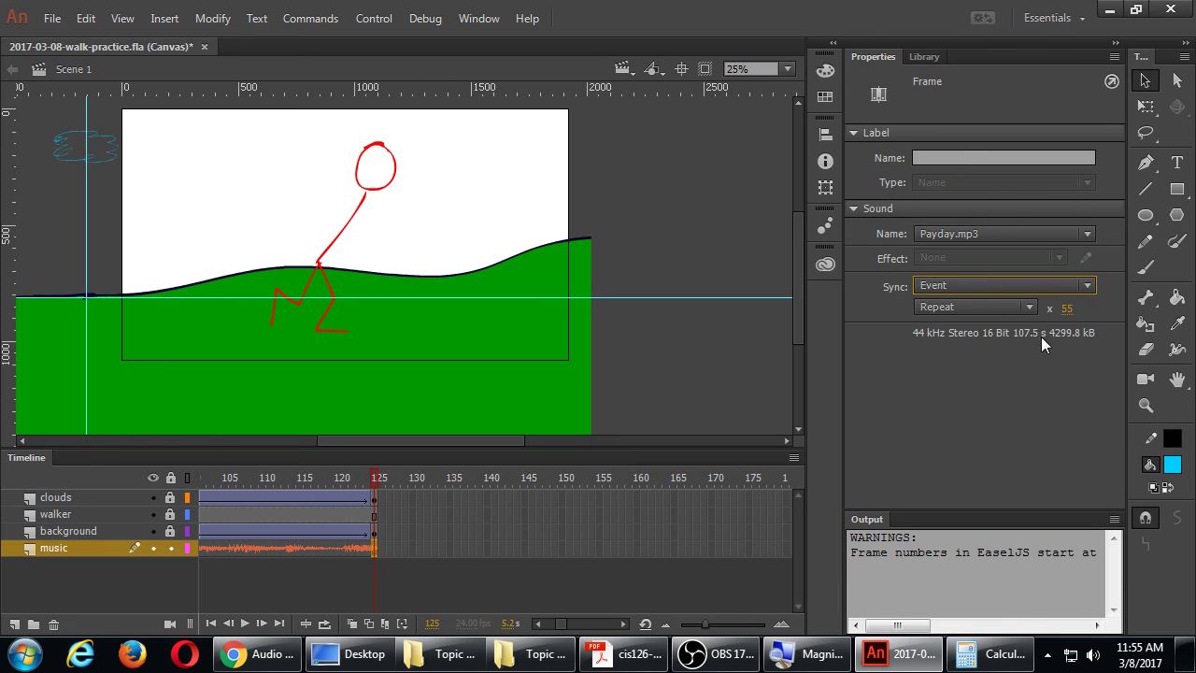
{"action": "left_click", "coordinate": [1067, 310]}
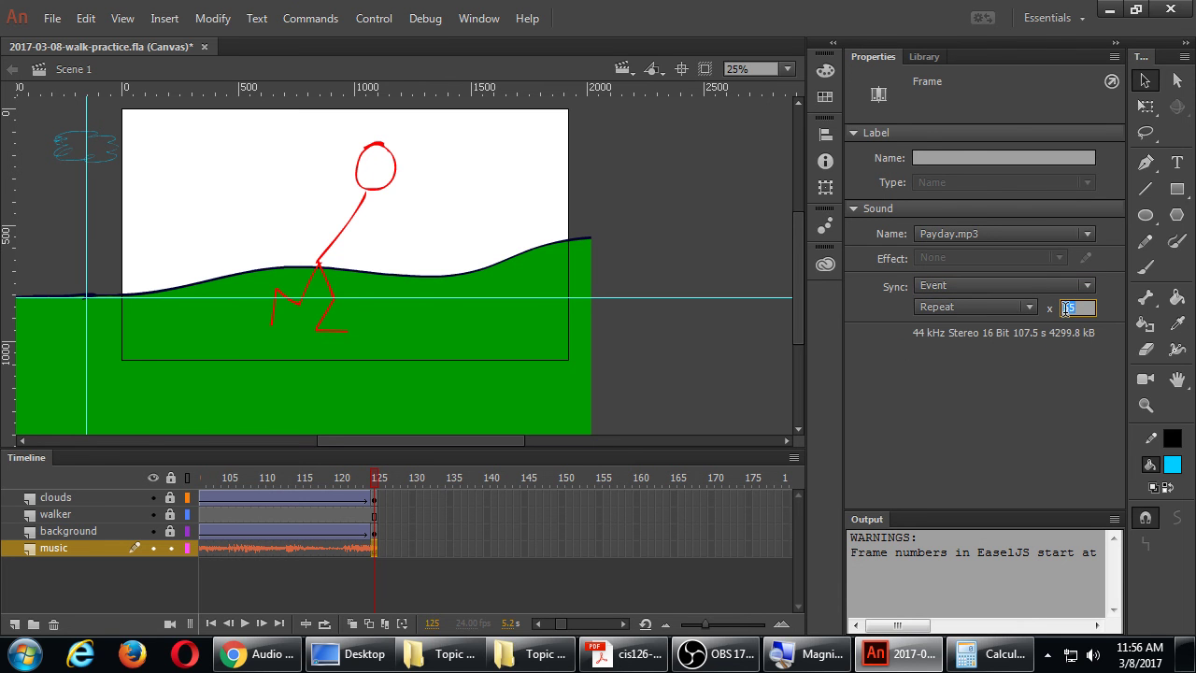
{"action": "type", "text": "1"}
{"action": "left_click", "coordinate": [1089, 348]}
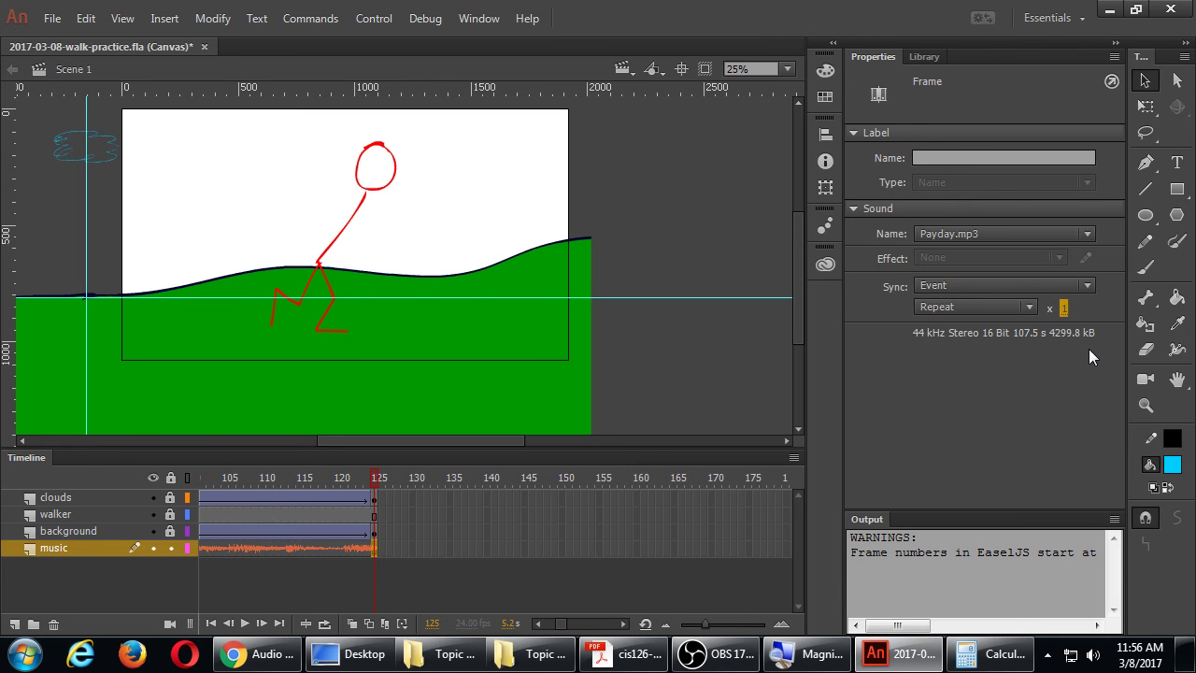
Step: Compare the Sync choices of the Payday.mp3 sound at frame 125 and frame 1 of the music layer
{"action": "left_click", "coordinate": [1011, 282]}
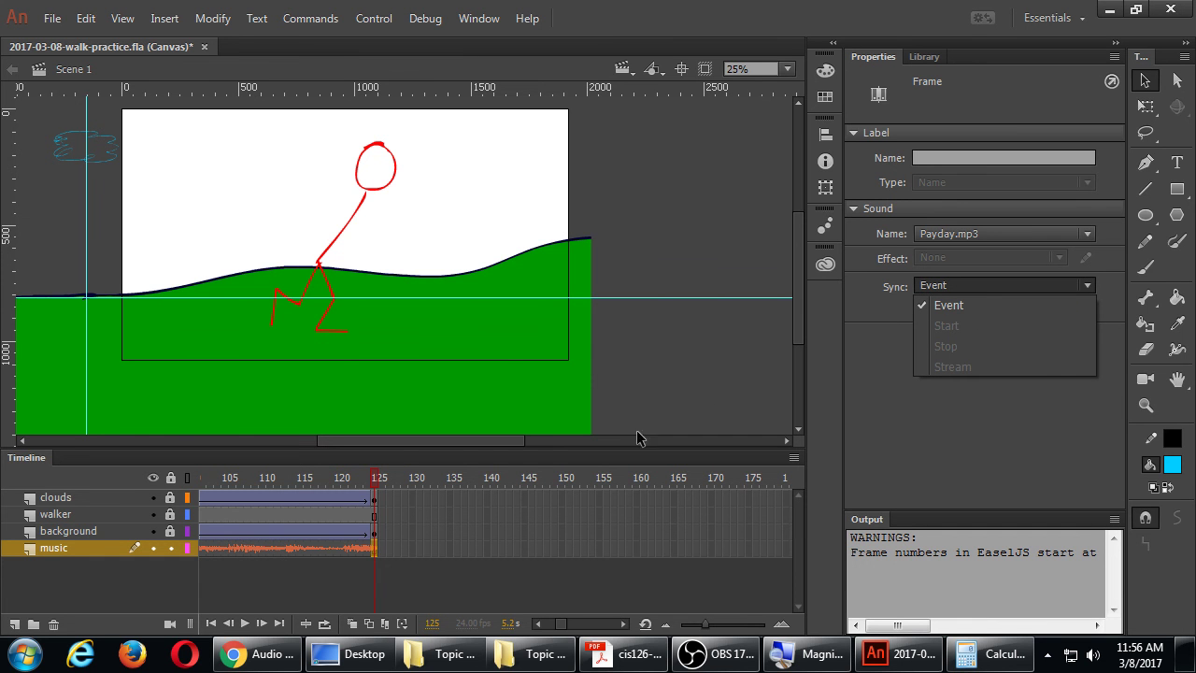
{"action": "left_click", "coordinate": [553, 628]}
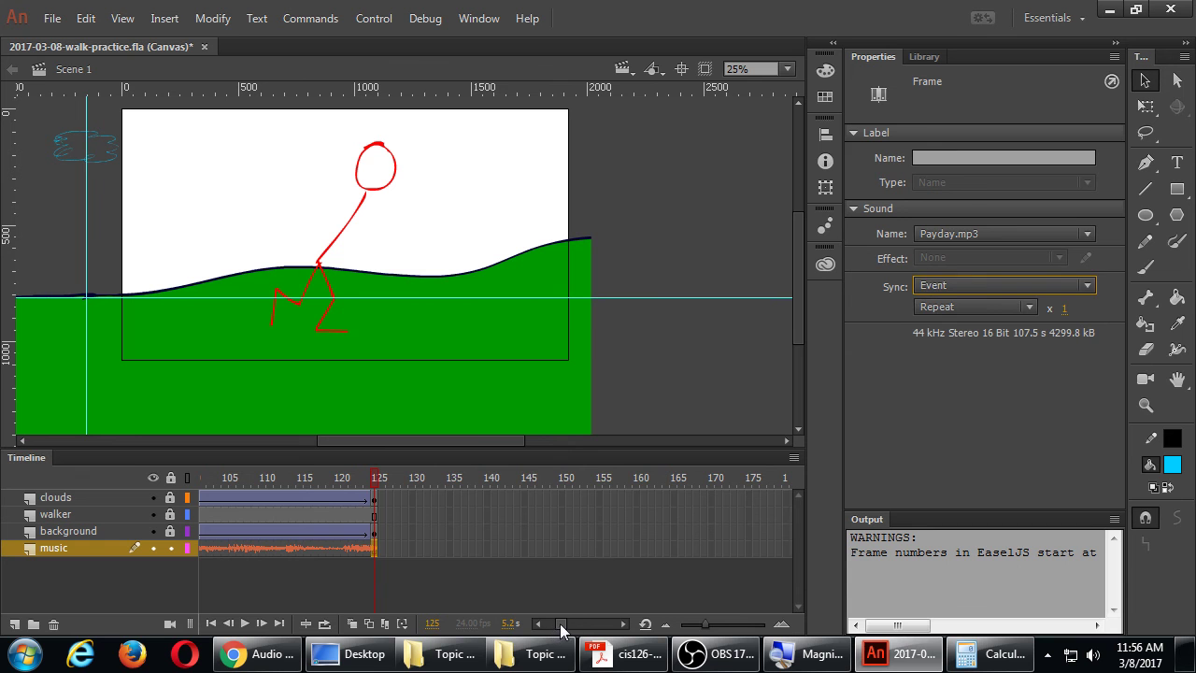
{"action": "left_click", "coordinate": [555, 627]}
{"action": "left_click_drag", "start_coordinate": [561, 630], "coordinate": [552, 630]}
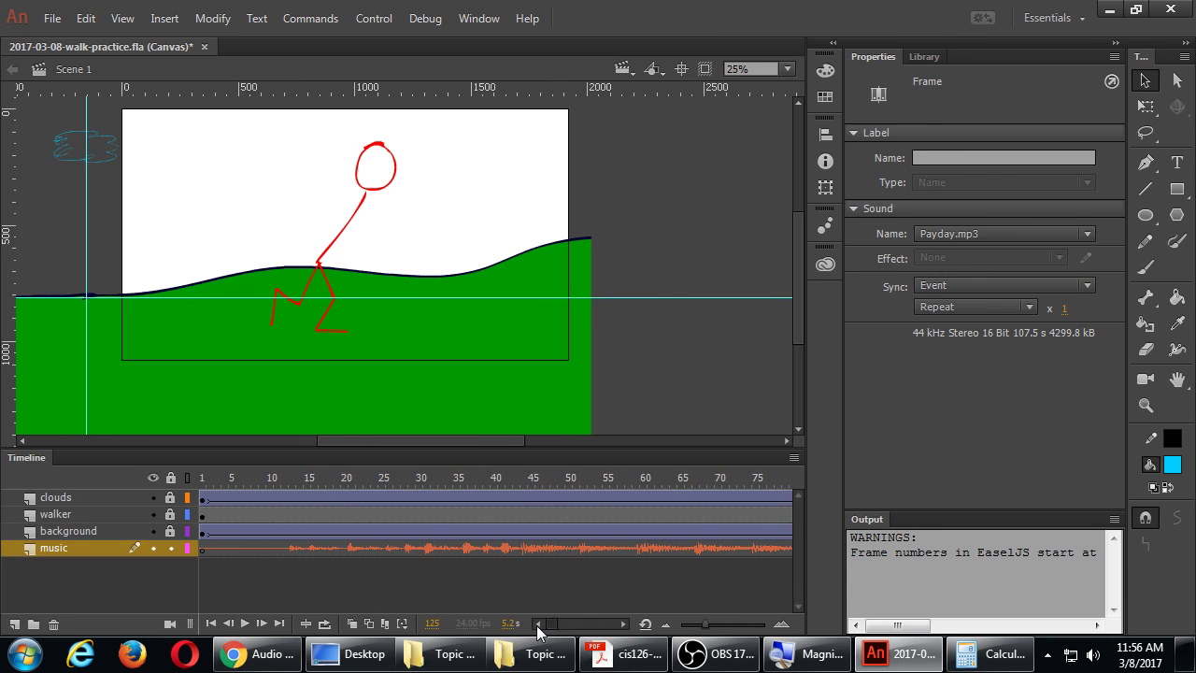
{"action": "left_click", "coordinate": [201, 549]}
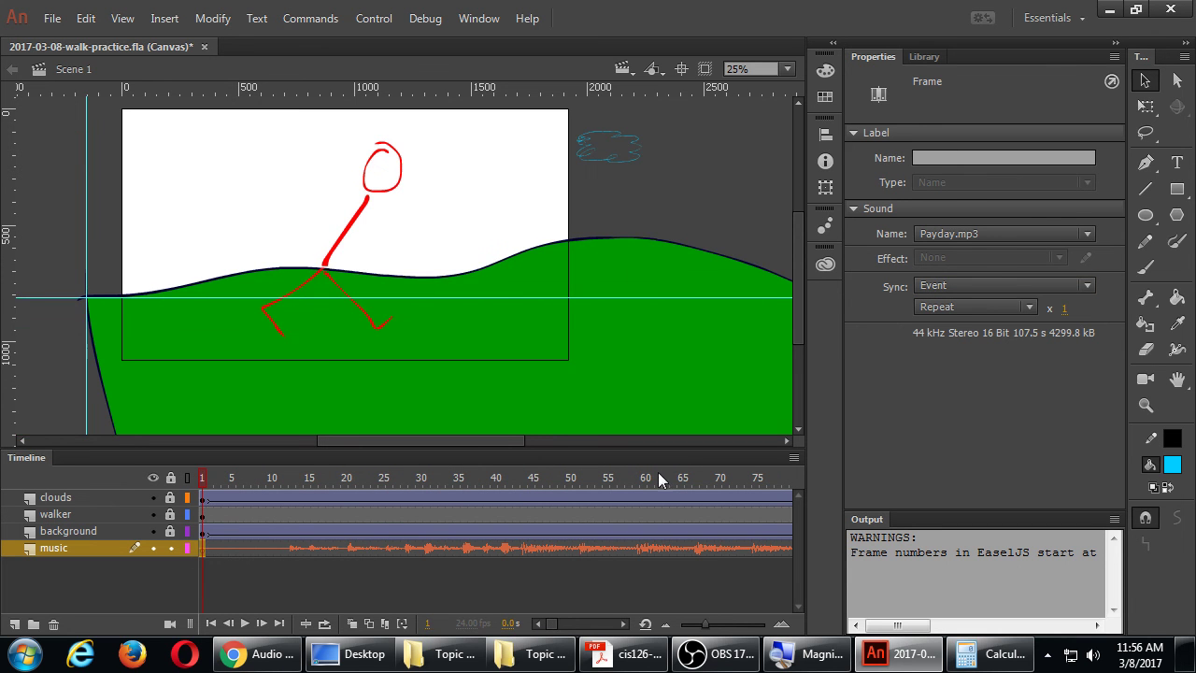
{"action": "left_click", "coordinate": [1016, 287]}
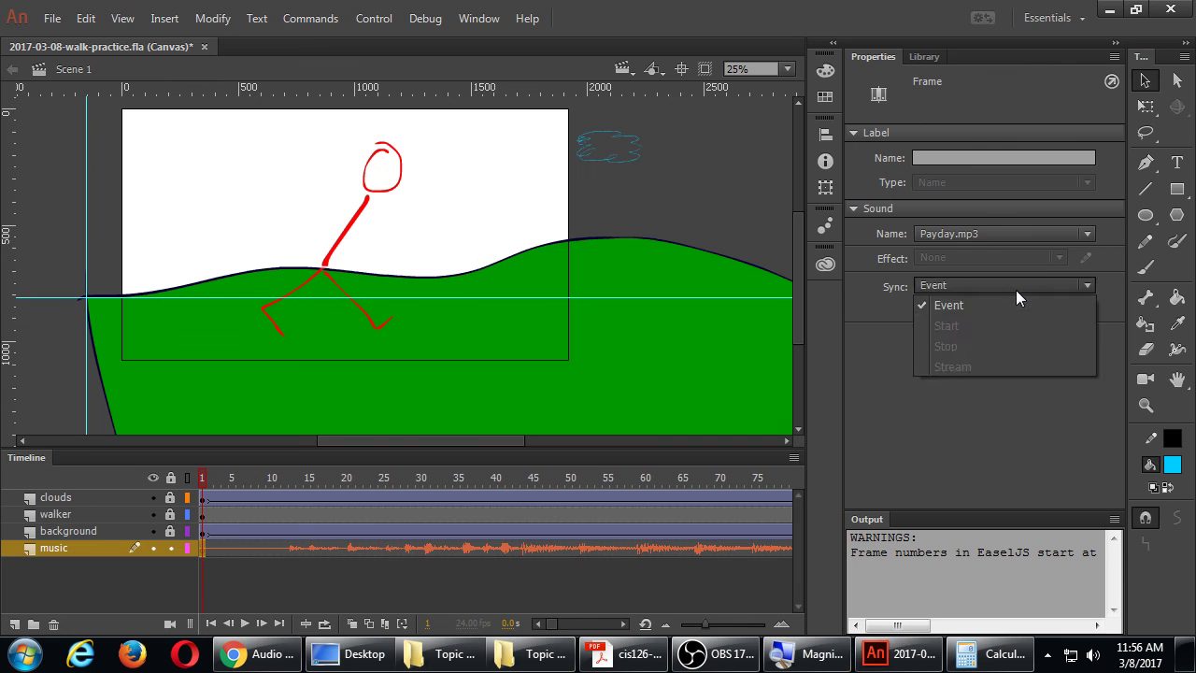
{"action": "left_click", "coordinate": [880, 357]}
Step: Set the Payday.mp3 sound at frame 1 to Loop and check its Sync choices again
{"action": "left_click", "coordinate": [944, 303]}
{"action": "left_click", "coordinate": [943, 339]}
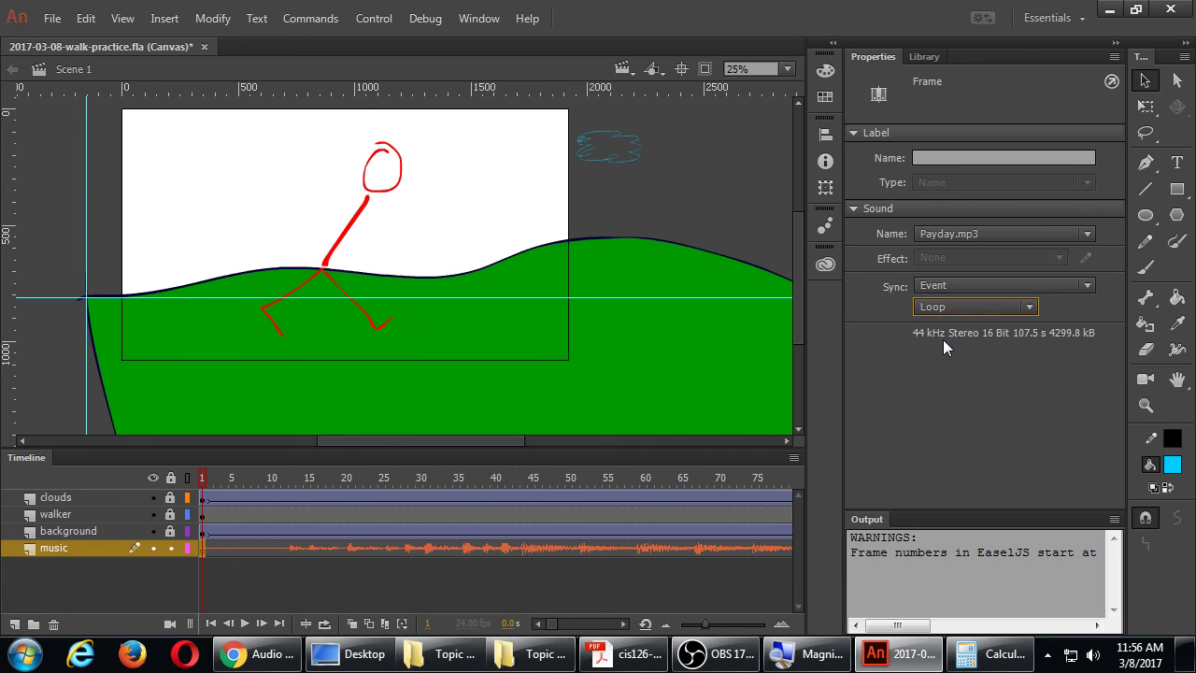
{"action": "left_click", "coordinate": [959, 285]}
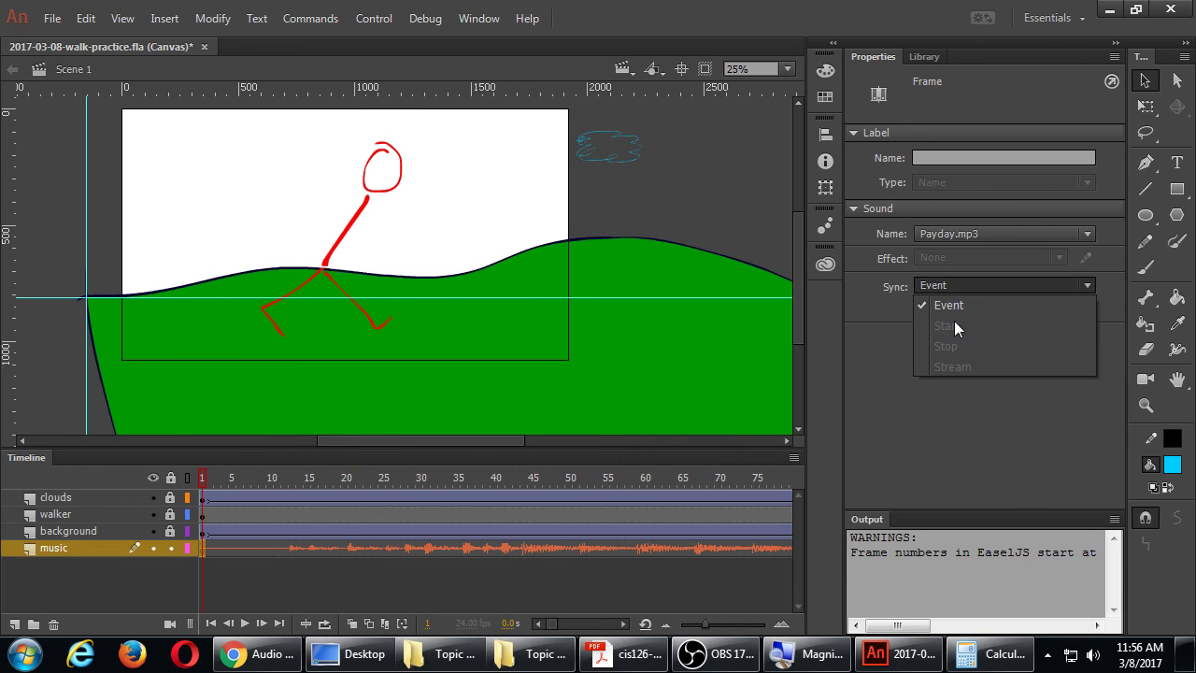
{"action": "left_click", "coordinate": [887, 353]}
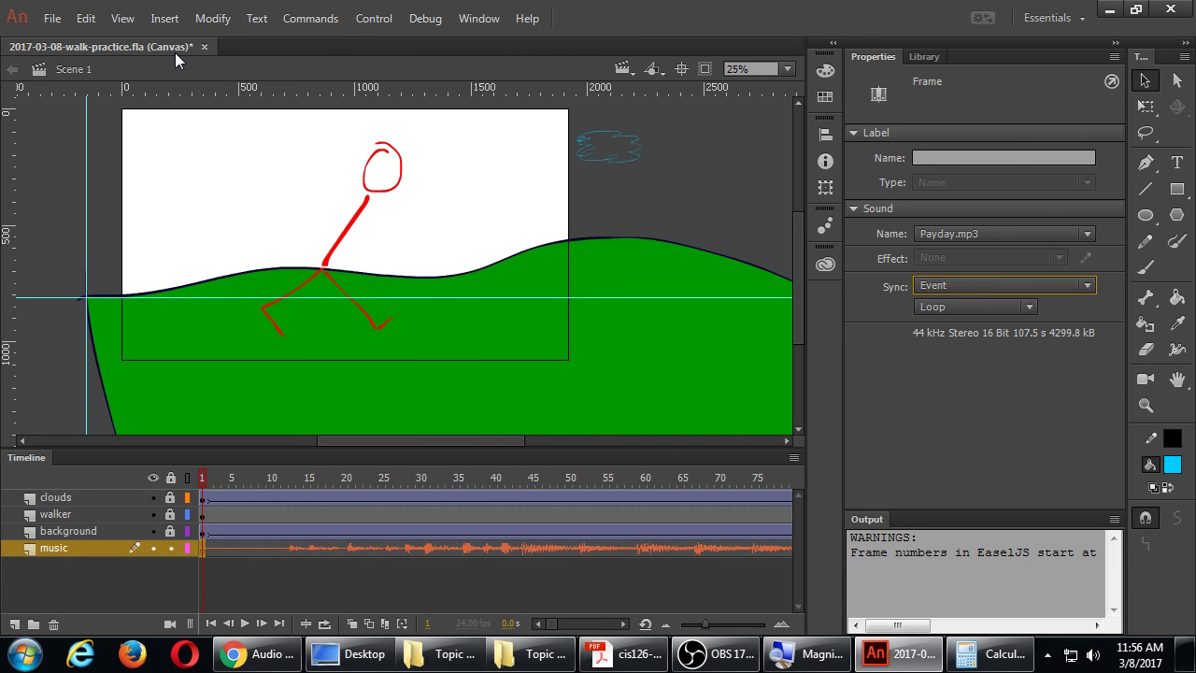
Step: Create a new ActionScript 3.0 document with the default stage settings
{"action": "left_click", "coordinate": [52, 17]}
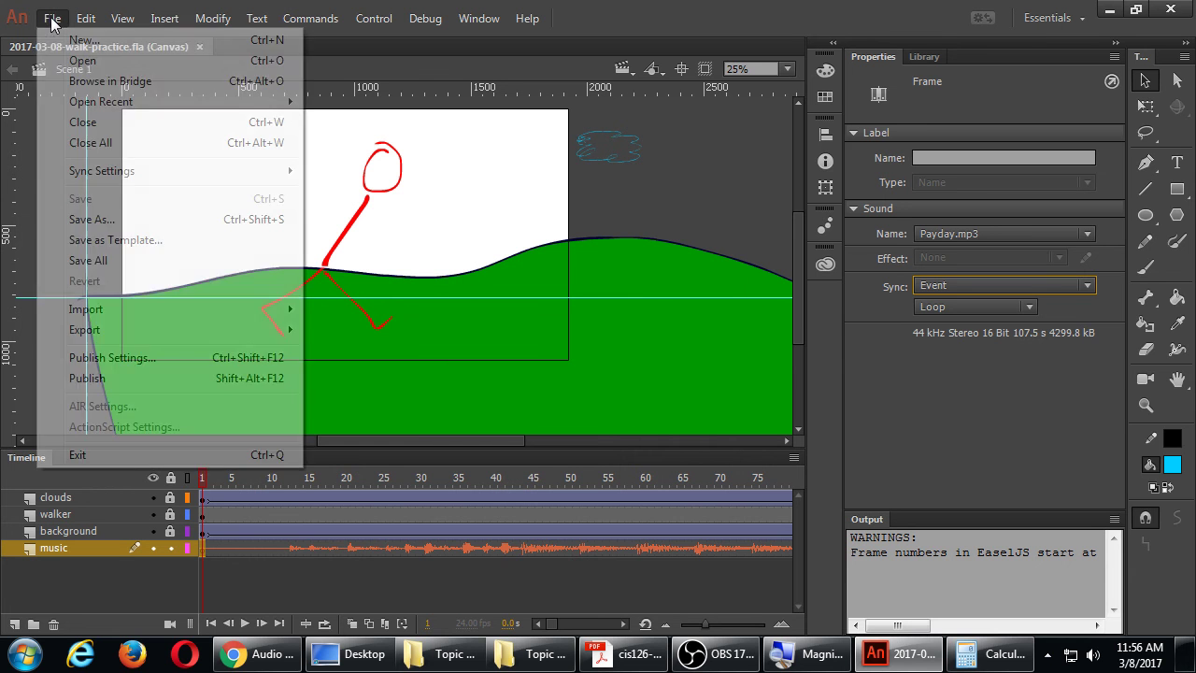
{"action": "left_click", "coordinate": [102, 45]}
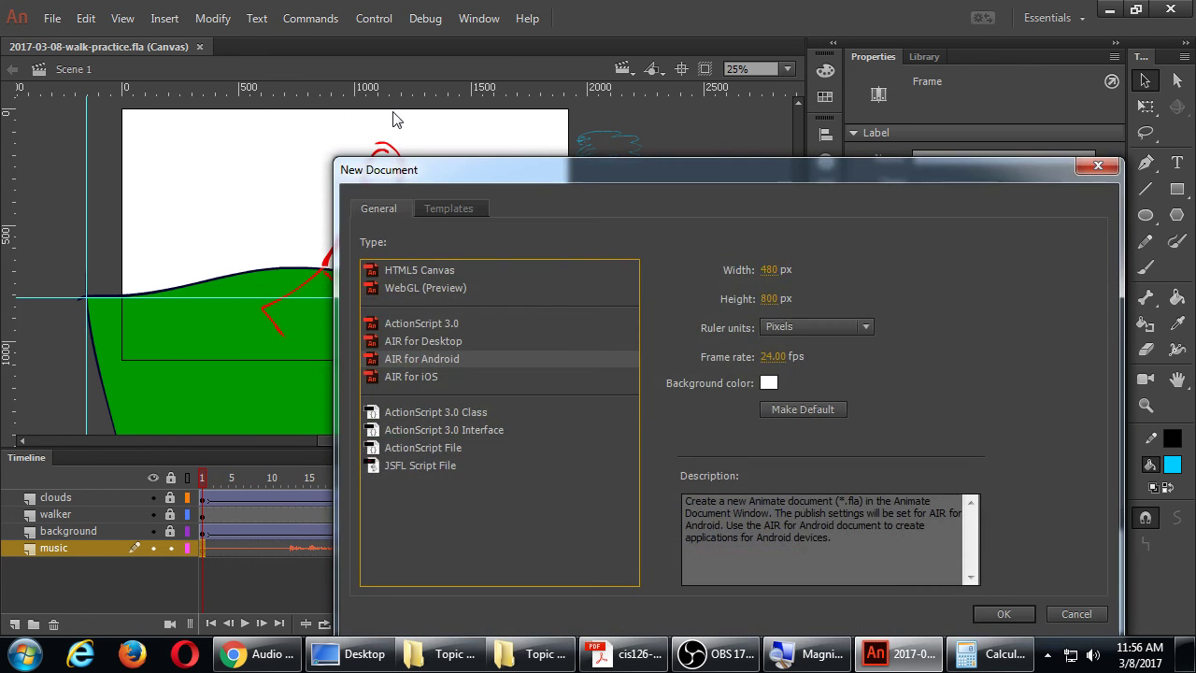
{"action": "left_click", "coordinate": [435, 323]}
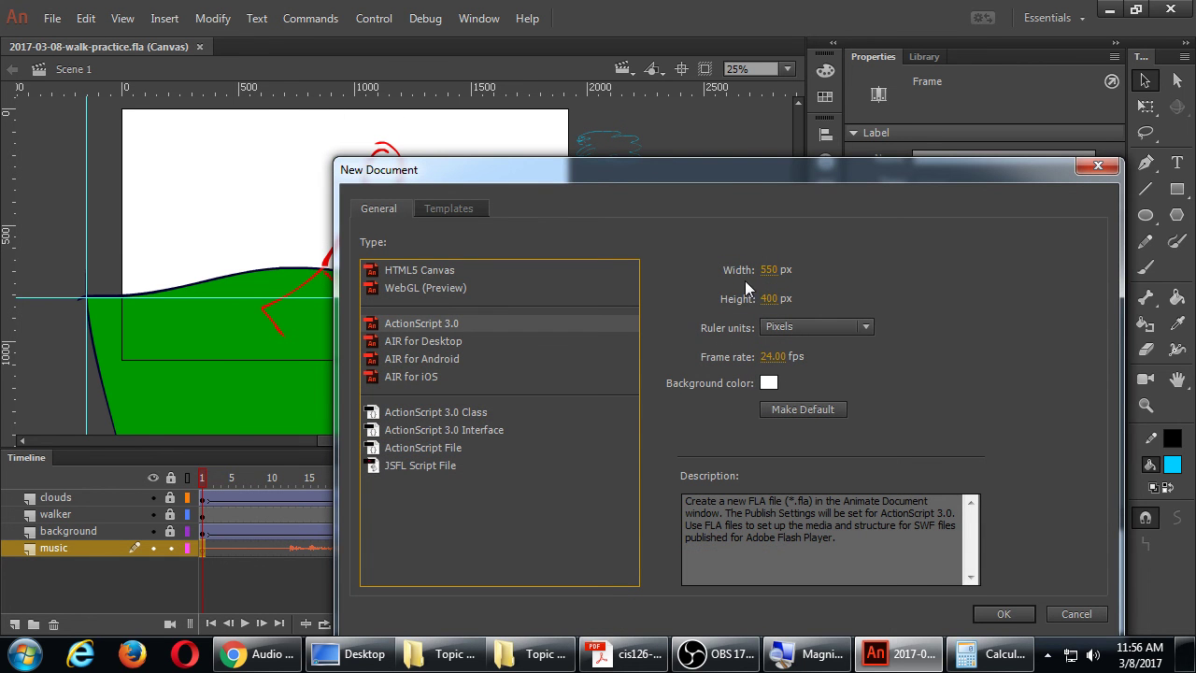
{"action": "left_click_drag", "start_coordinate": [722, 178], "coordinate": [721, 102]}
{"action": "left_click", "coordinate": [1002, 540]}
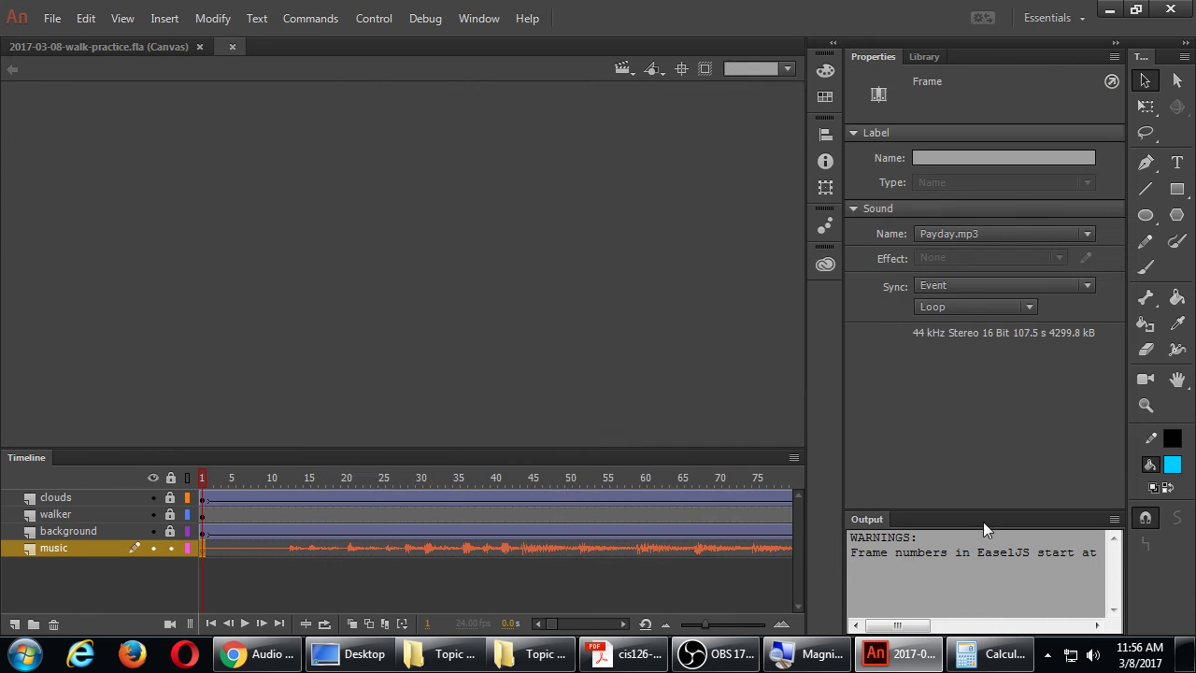
{"action": "left_click", "coordinate": [52, 19]}
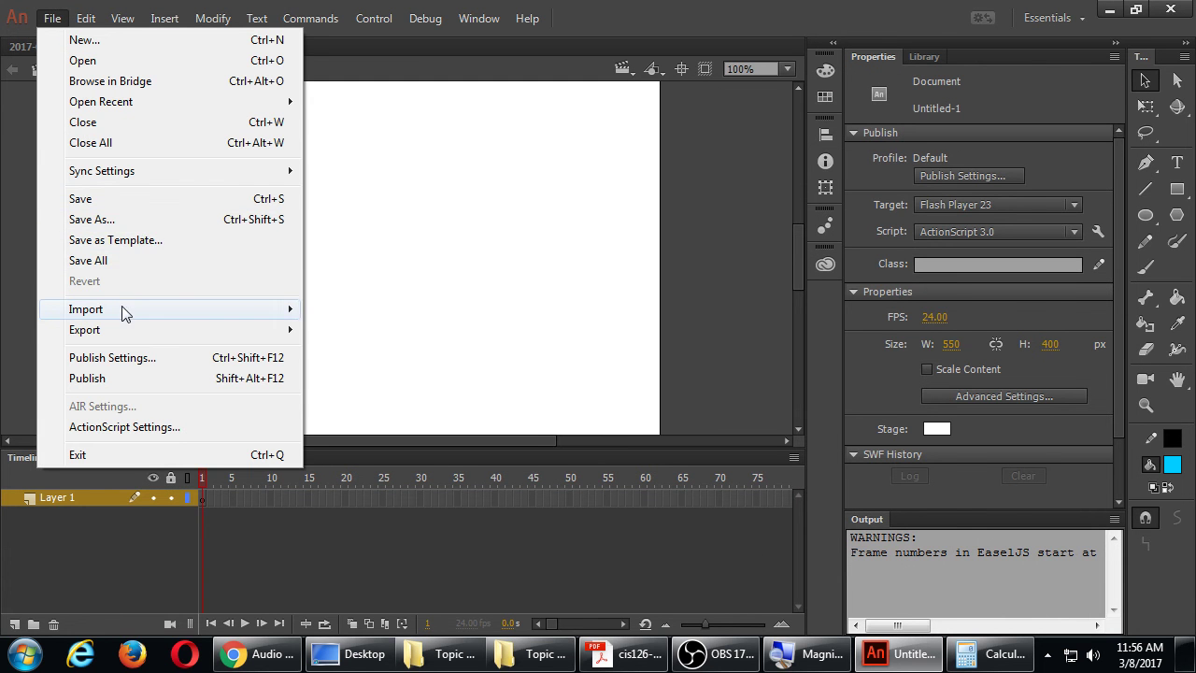
{"action": "mouse_move", "coordinate": [129, 312]}
{"action": "left_click", "coordinate": [342, 338]}
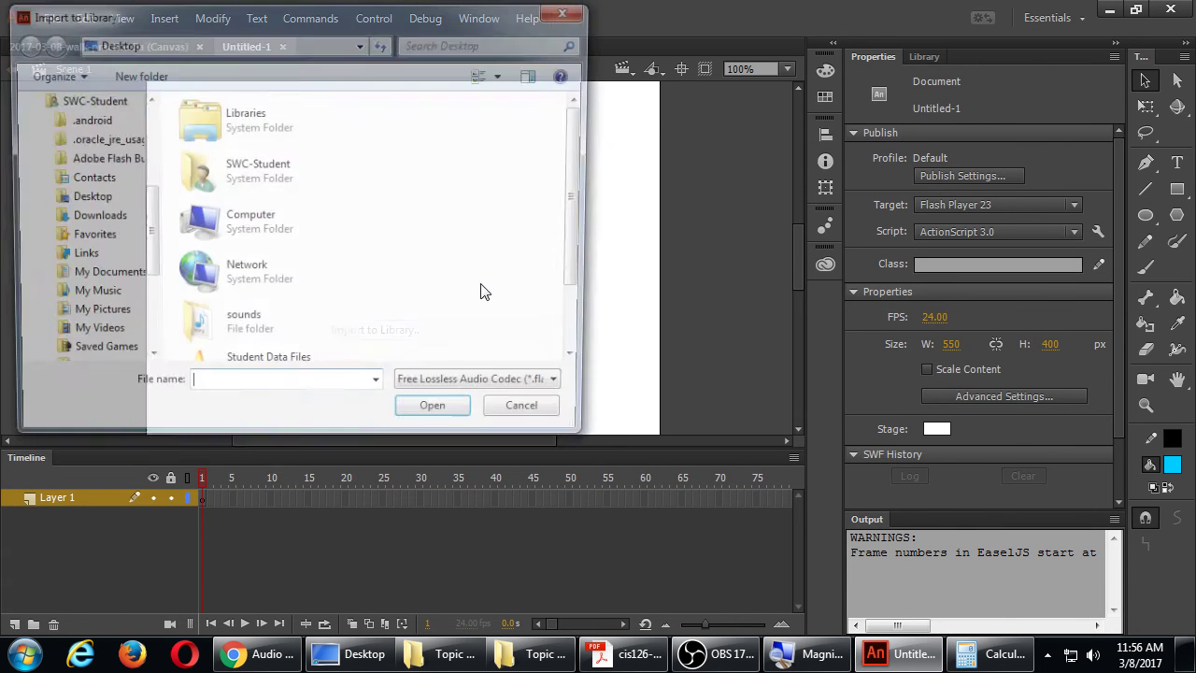
{"action": "left_click", "coordinate": [279, 316]}
{"action": "scroll", "coordinate": [282, 322], "scroll_direction": "down", "scroll_amount": 1}
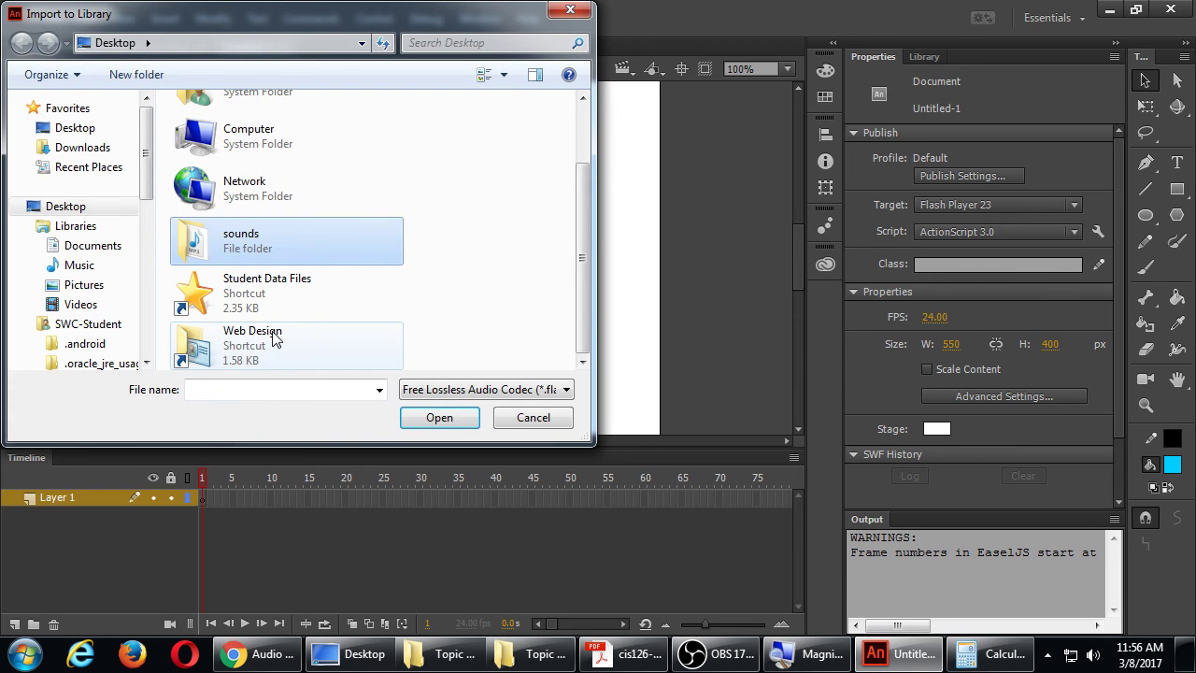
{"action": "left_click", "coordinate": [534, 417]}
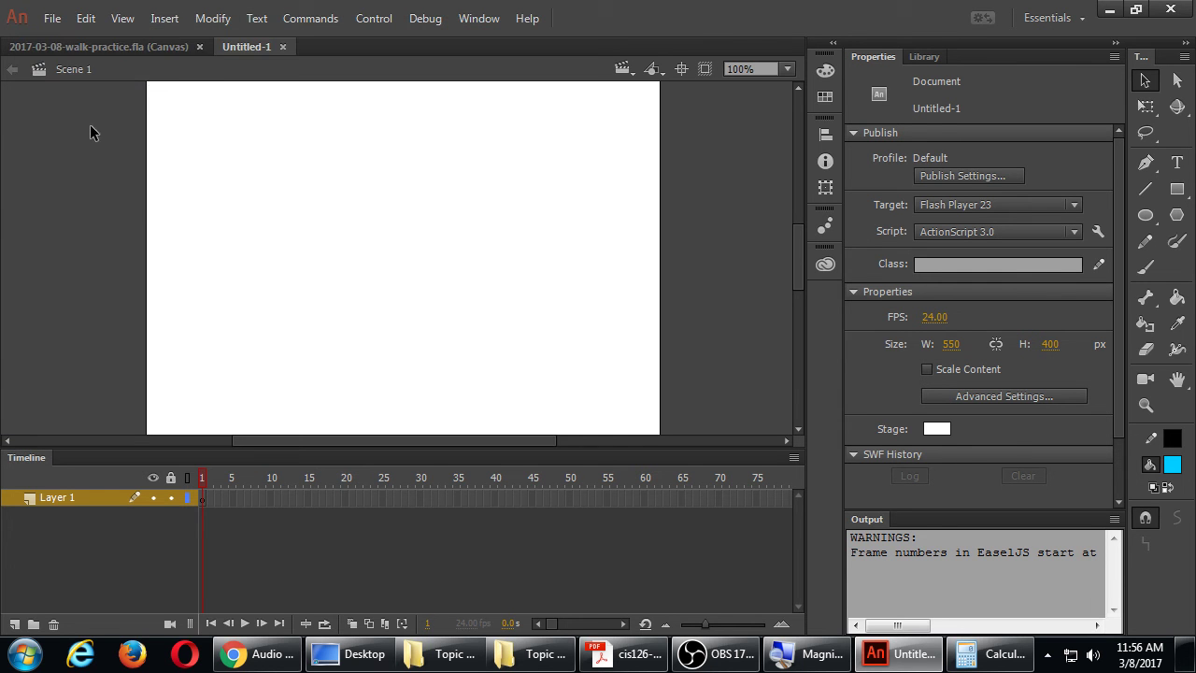
Step: Import Payday.mp3 from the Desktop into the new document's library, with all file types listed
{"action": "left_click", "coordinate": [53, 20]}
{"action": "mouse_move", "coordinate": [156, 308]}
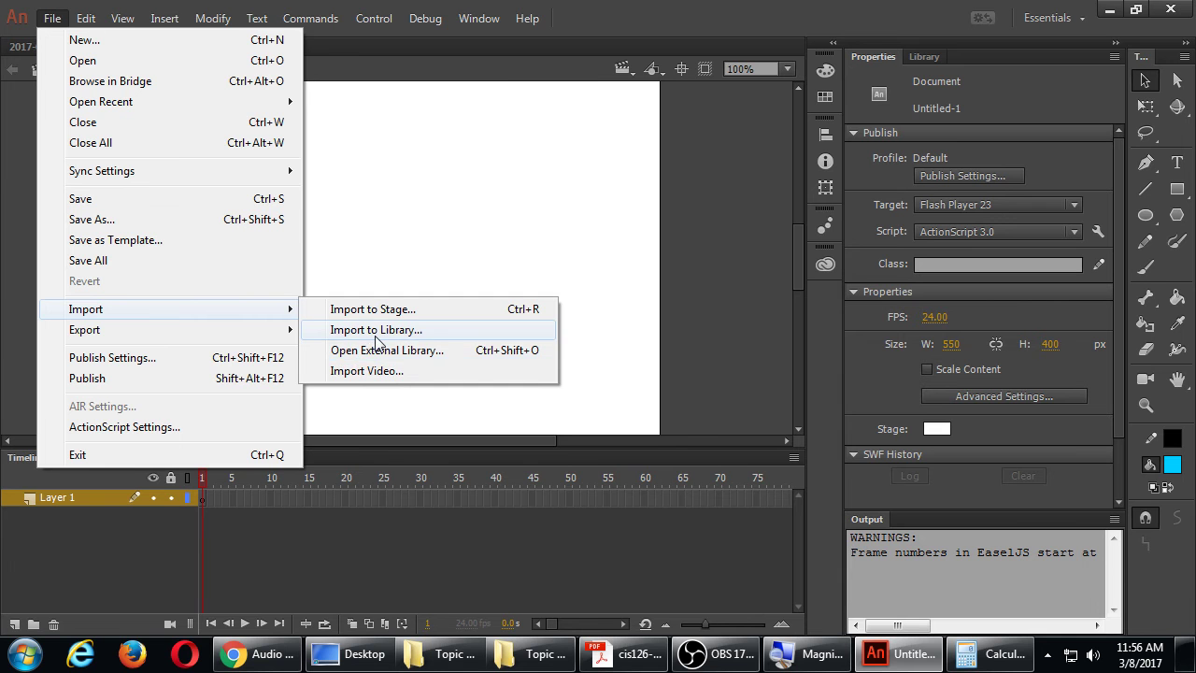
{"action": "left_click", "coordinate": [377, 337]}
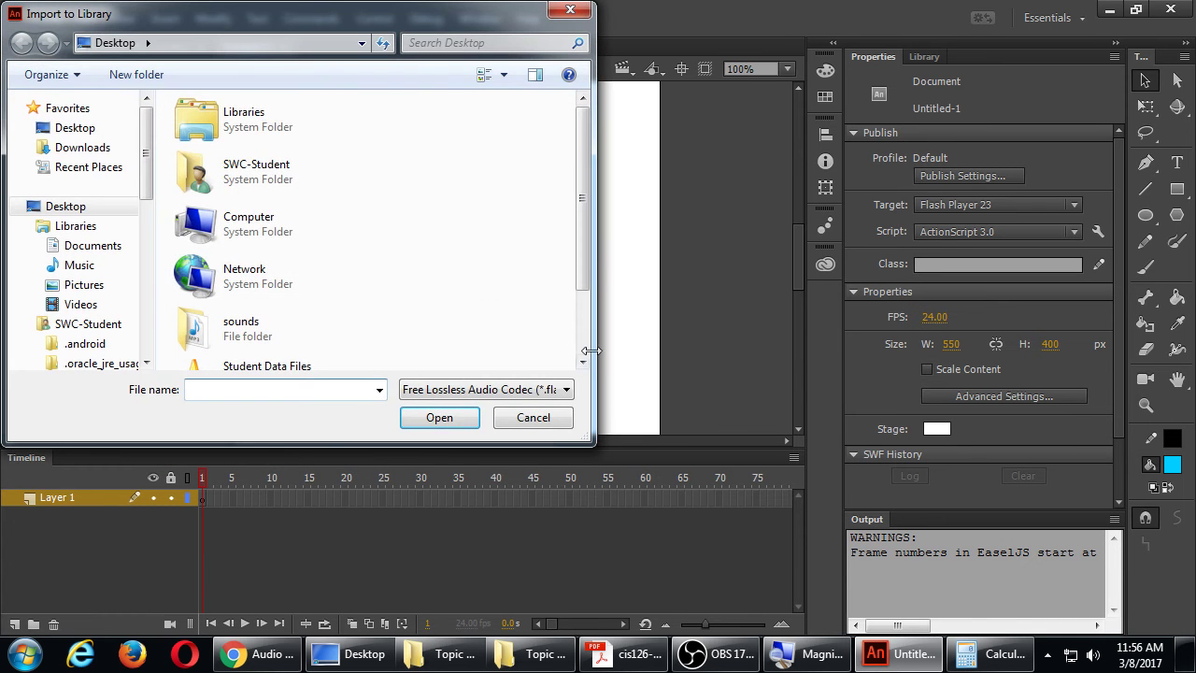
{"action": "scroll", "coordinate": [573, 360], "scroll_direction": "down", "scroll_amount": 2}
{"action": "left_click", "coordinate": [552, 390]}
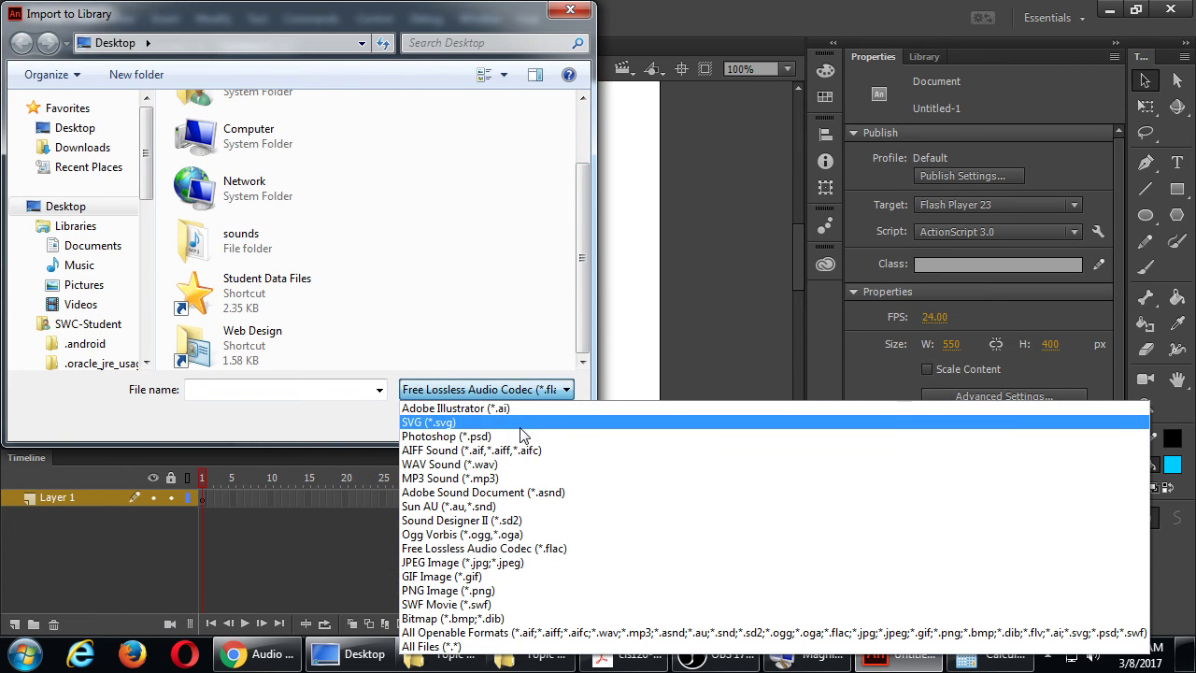
{"action": "left_click", "coordinate": [432, 646]}
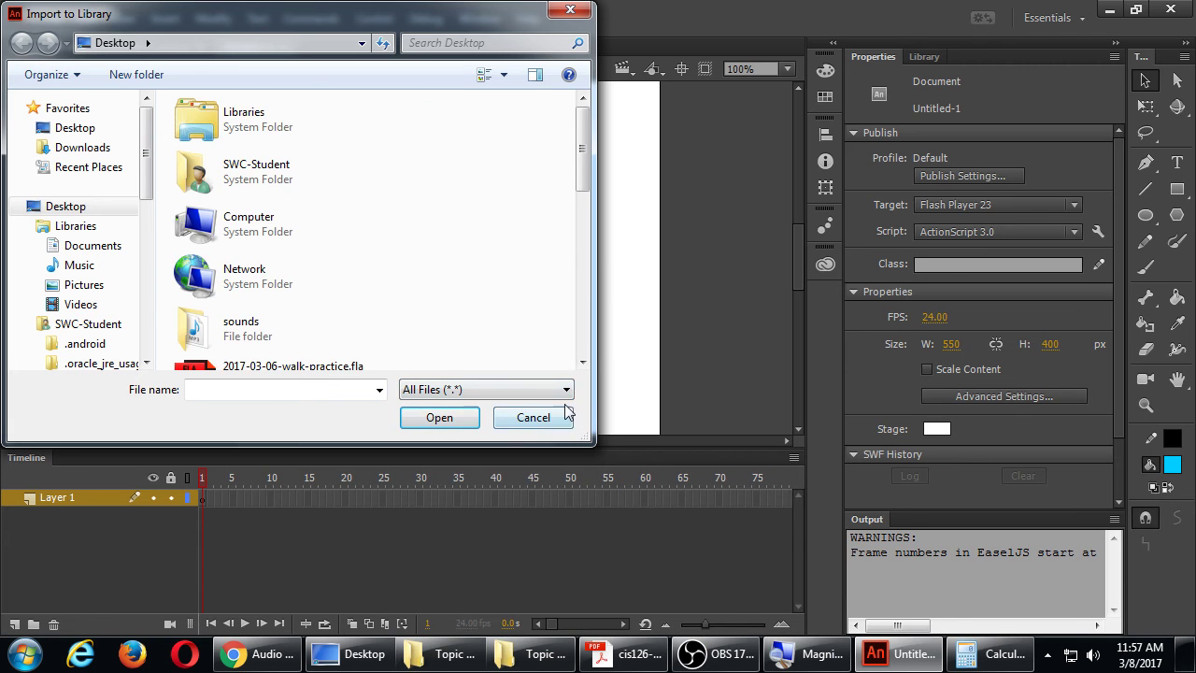
{"action": "scroll", "coordinate": [583, 360], "scroll_direction": "down", "scroll_amount": 5}
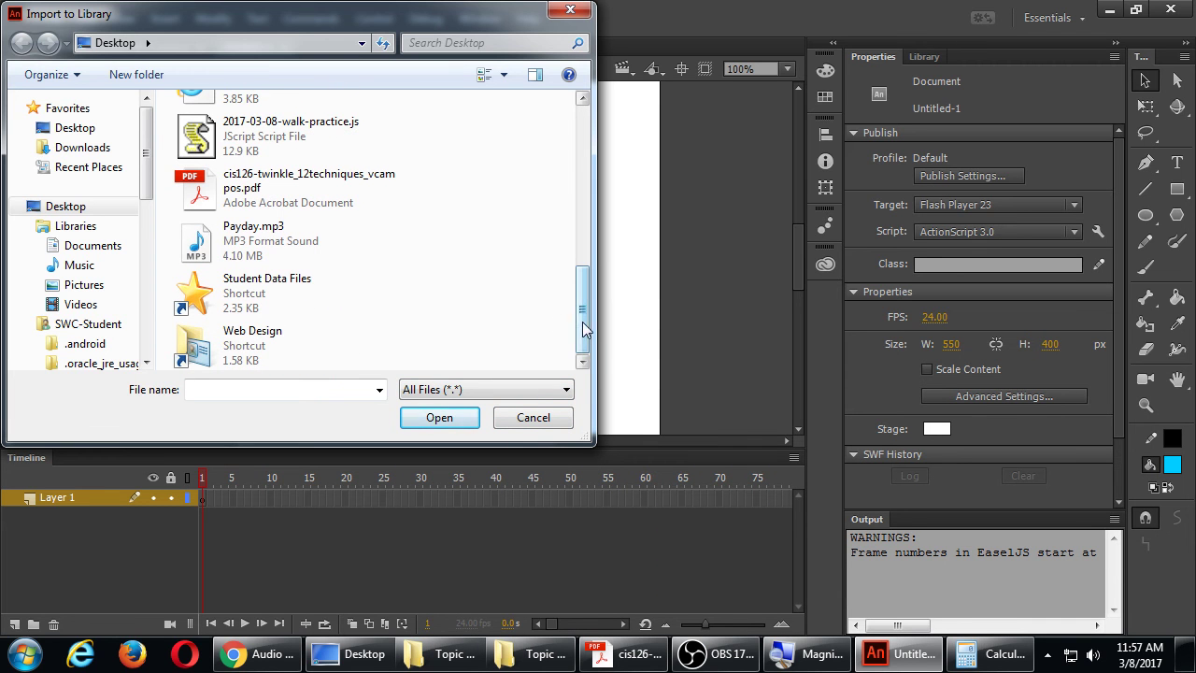
{"action": "double_click", "coordinate": [250, 258]}
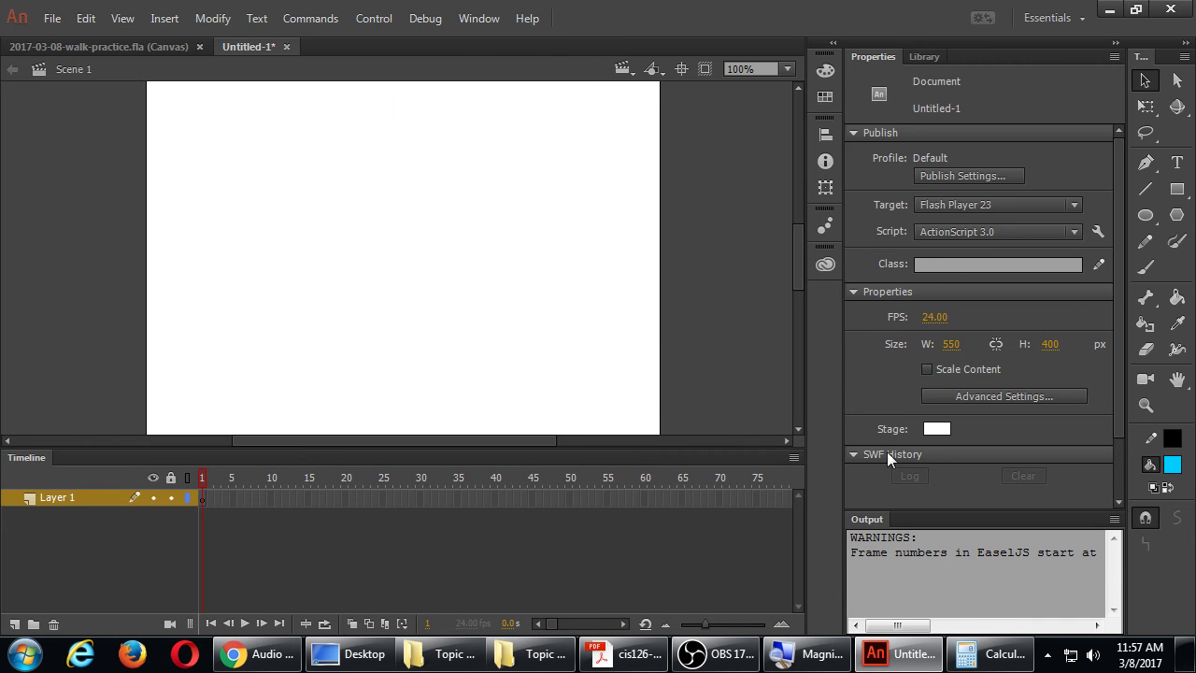
Step: Extend Layer 1 to frame 75 and assign the Payday.mp3 sound to its frames
{"action": "left_click", "coordinate": [758, 503]}
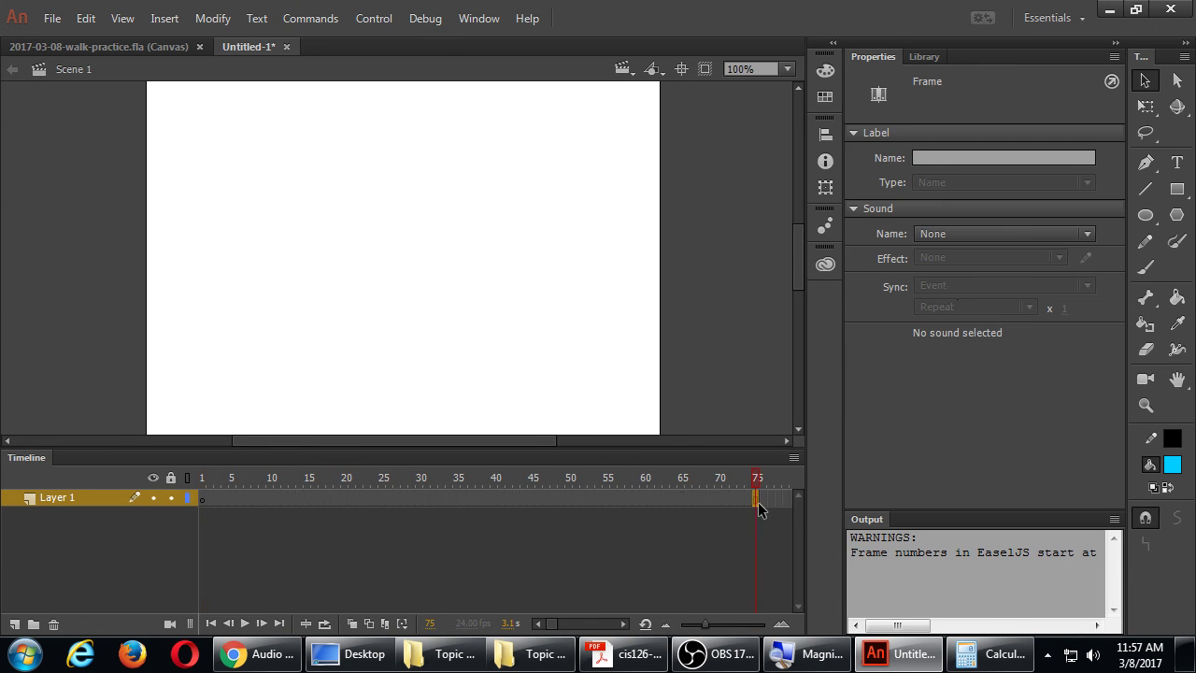
{"action": "left_click", "coordinate": [270, 502]}
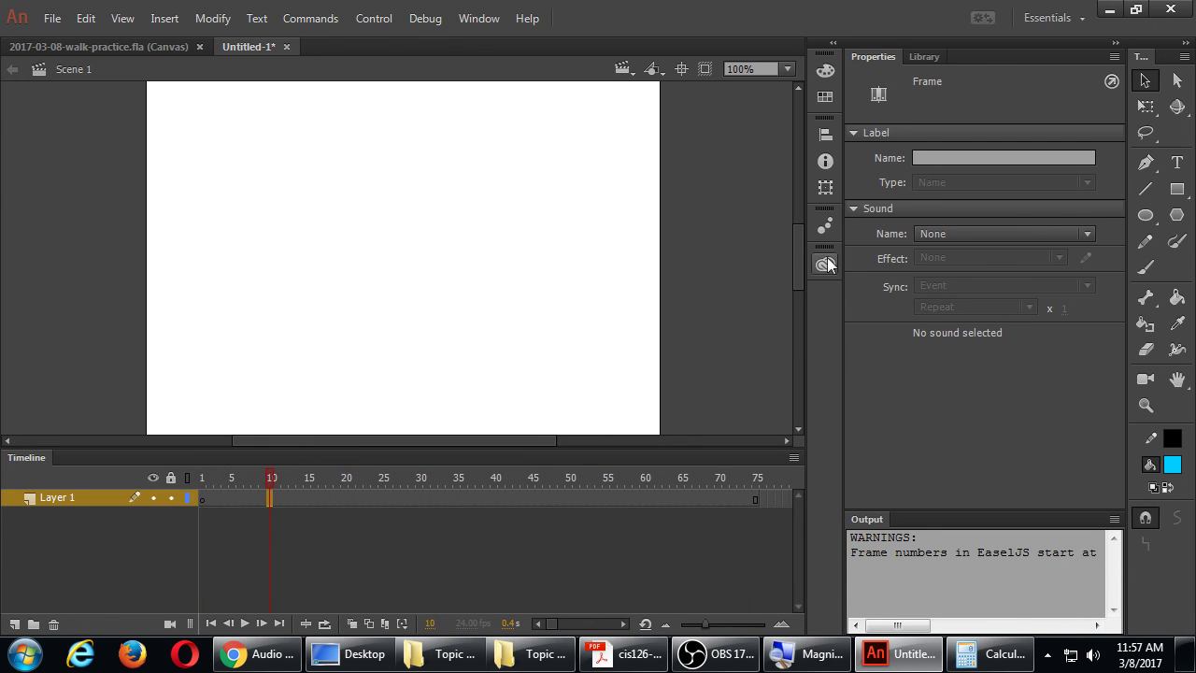
{"action": "left_click", "coordinate": [945, 234]}
{"action": "left_click", "coordinate": [947, 250]}
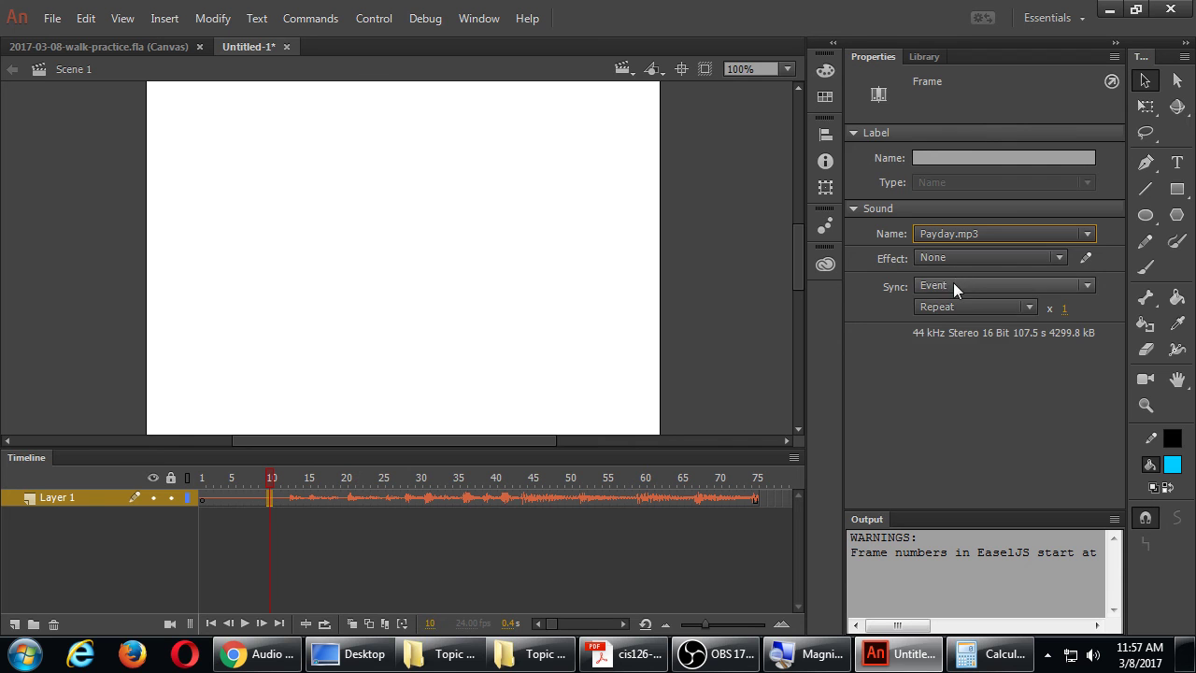
Step: Check which Sync choices the Payday.mp3 sound offers in the ActionScript 3.0 document
{"action": "left_click", "coordinate": [954, 284]}
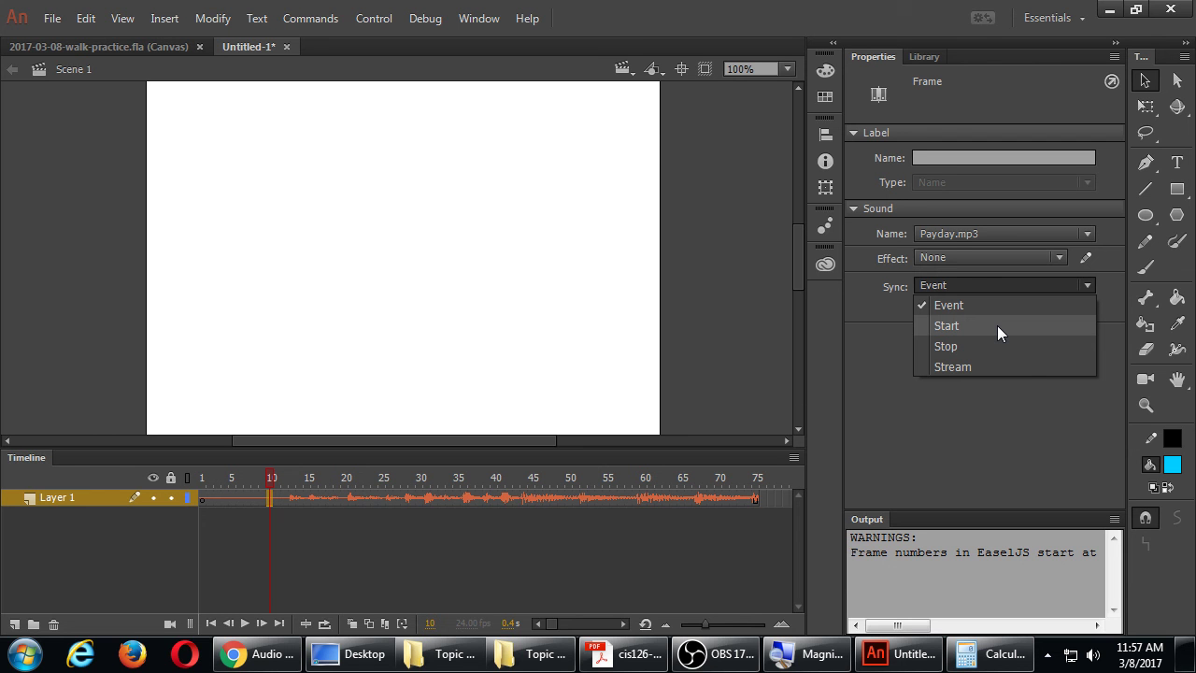
{"action": "left_click", "coordinate": [739, 226]}
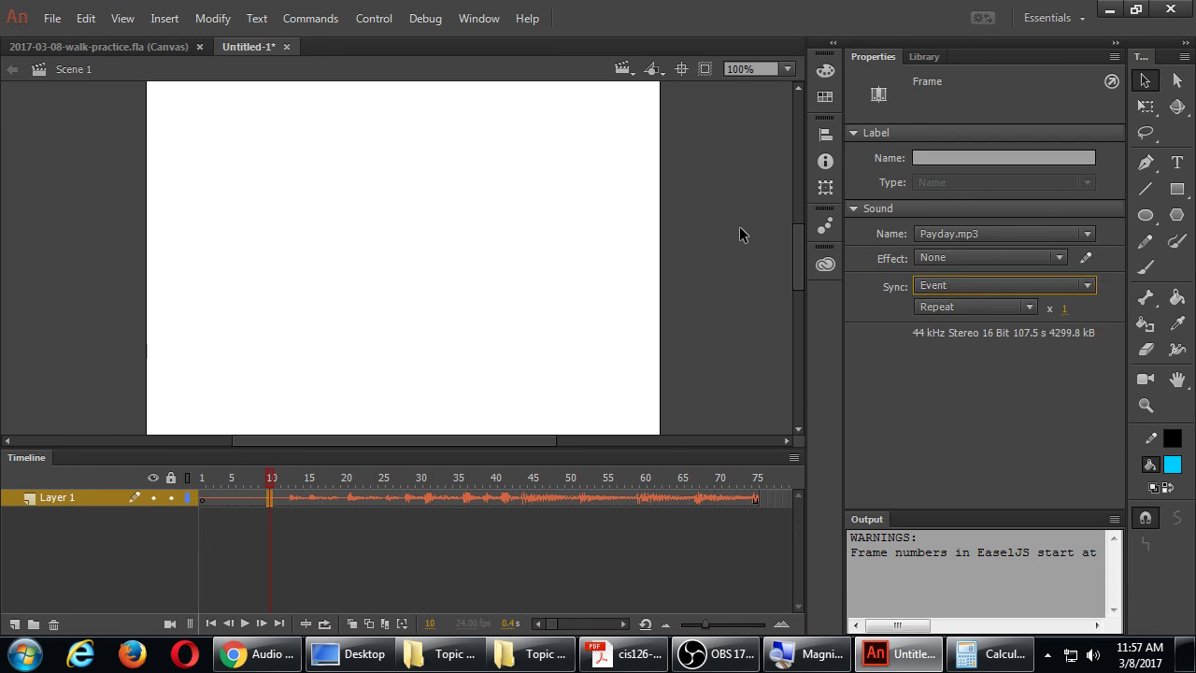
{"action": "left_click", "coordinate": [738, 232]}
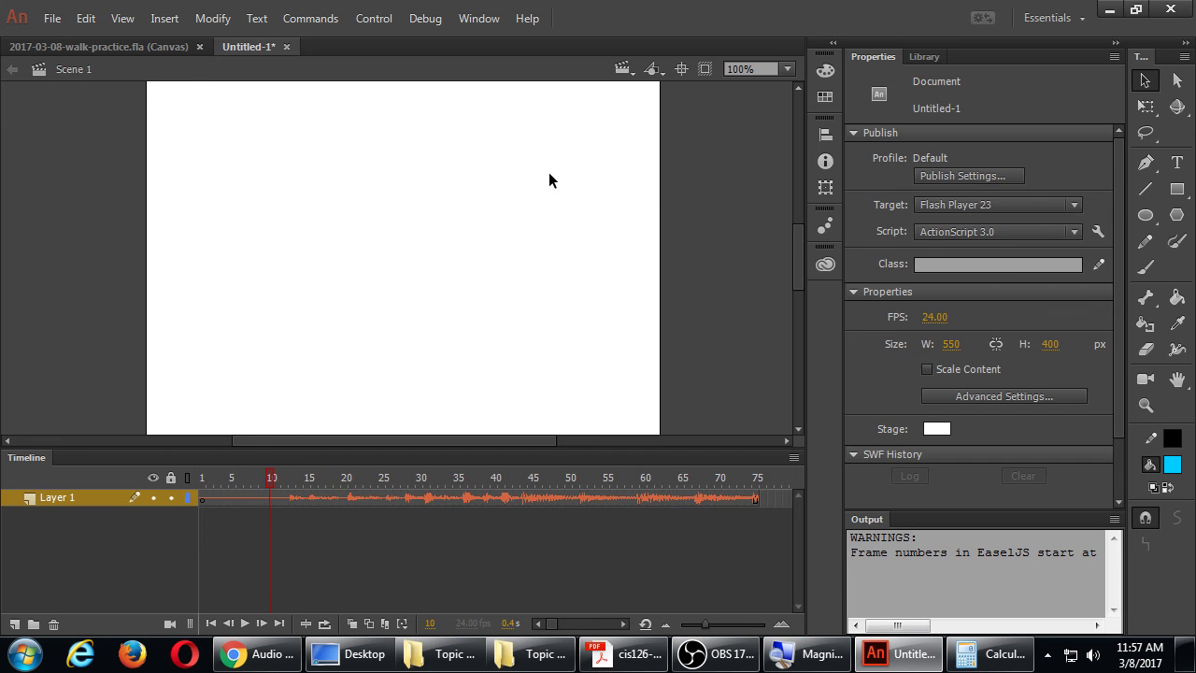
Step: Return to the 2017-03-08-walk-practice Canvas document and view its basic publish settings
{"action": "left_click", "coordinate": [144, 46]}
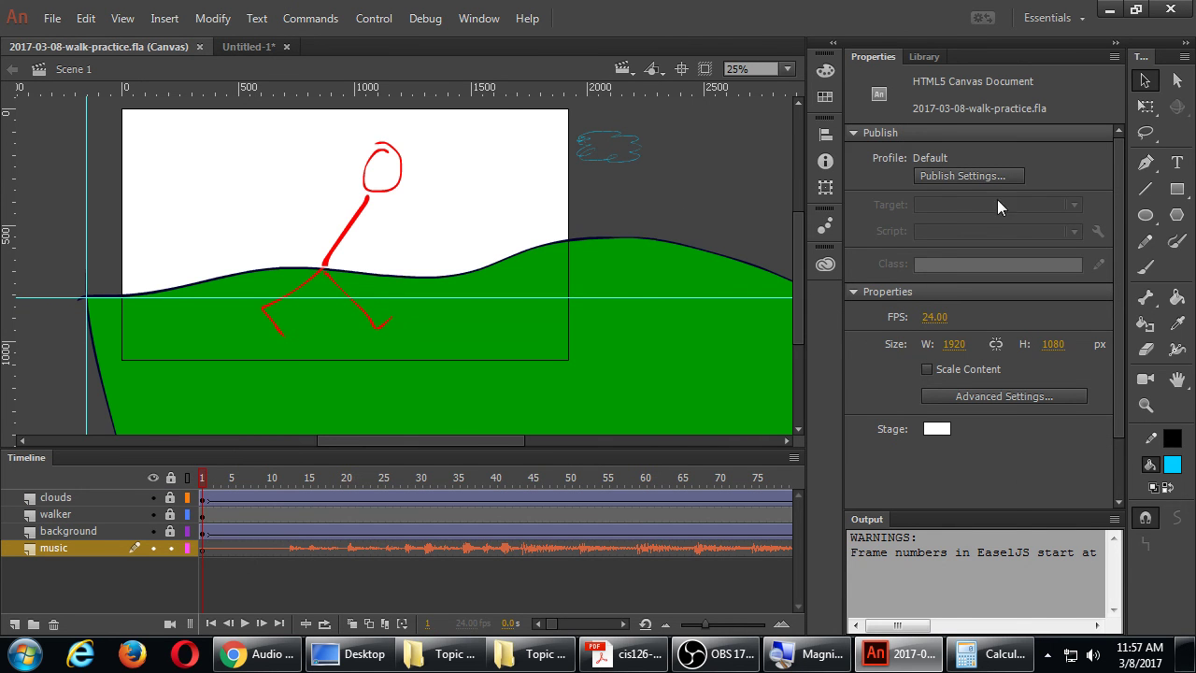
{"action": "left_click", "coordinate": [979, 174]}
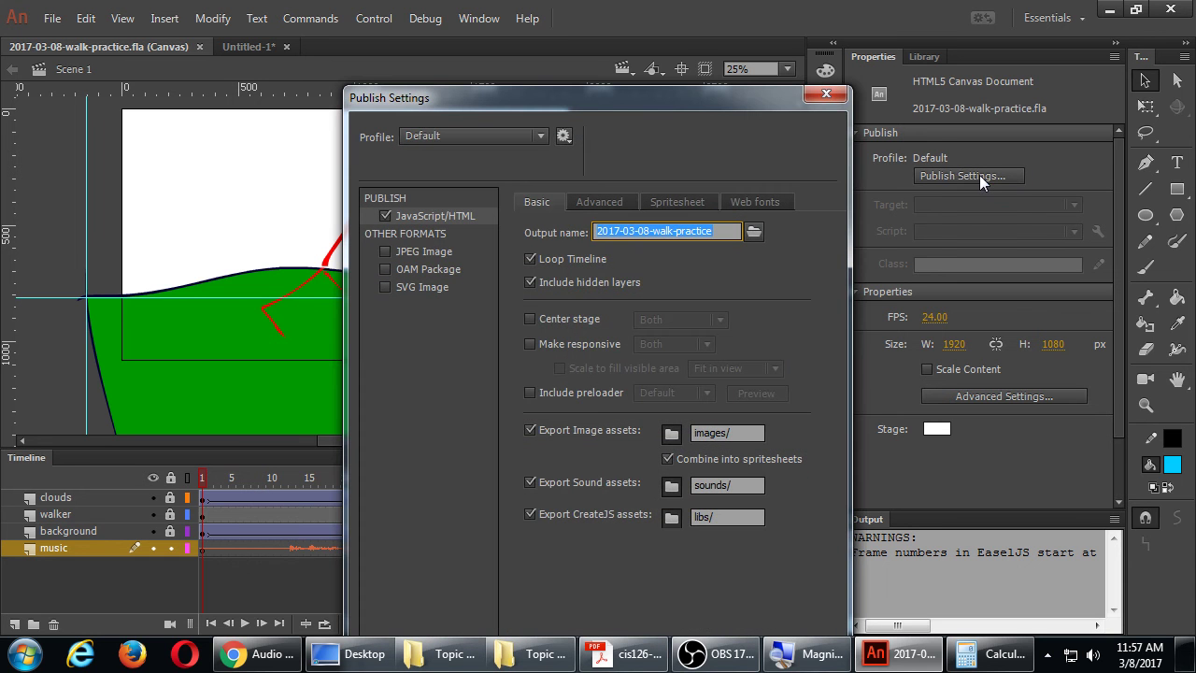
{"action": "left_click_drag", "start_coordinate": [672, 103], "coordinate": [685, 38]}
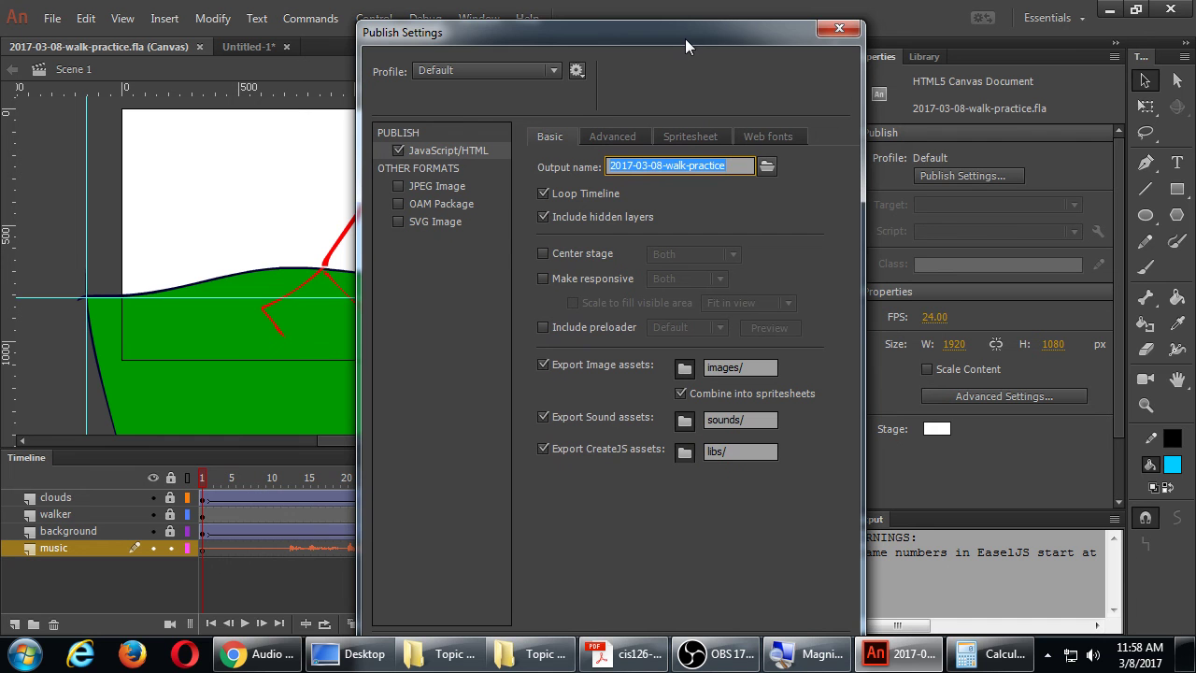
{"action": "left_click", "coordinate": [837, 31]}
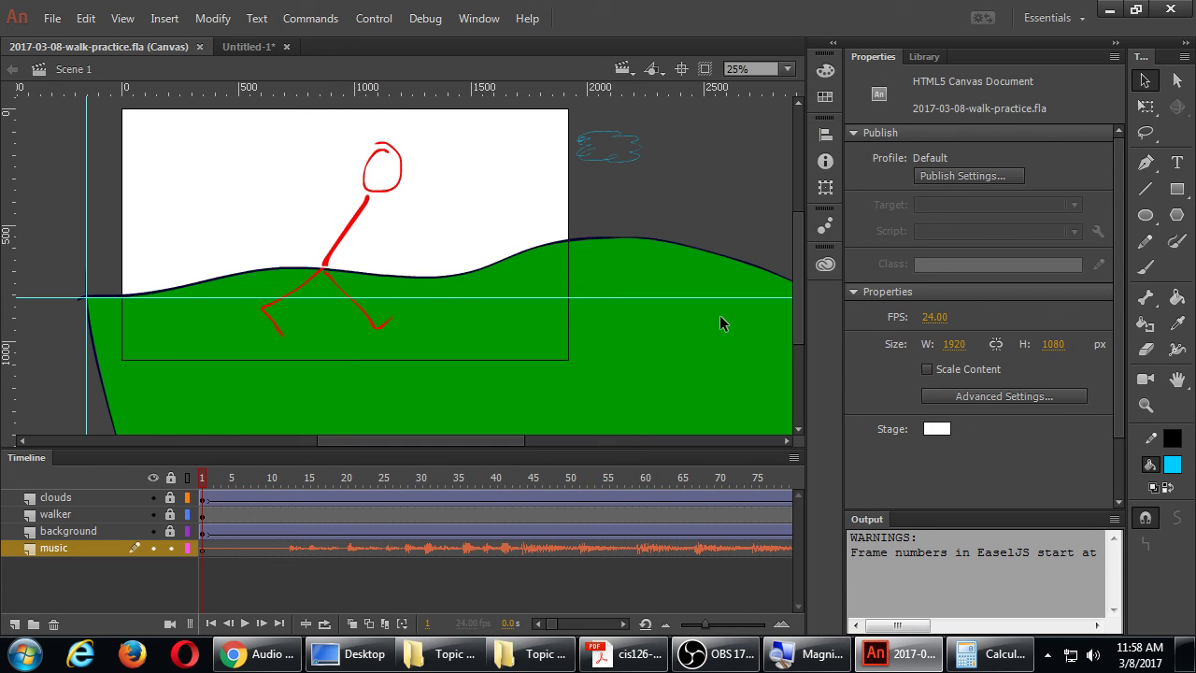
Step: Review the Canvas document's Basic, Advanced, Spritesheet and Web fonts publish settings, and check the sound properties at frame 32 of the music layer
{"action": "left_click", "coordinate": [548, 550]}
{"action": "left_click", "coordinate": [672, 169]}
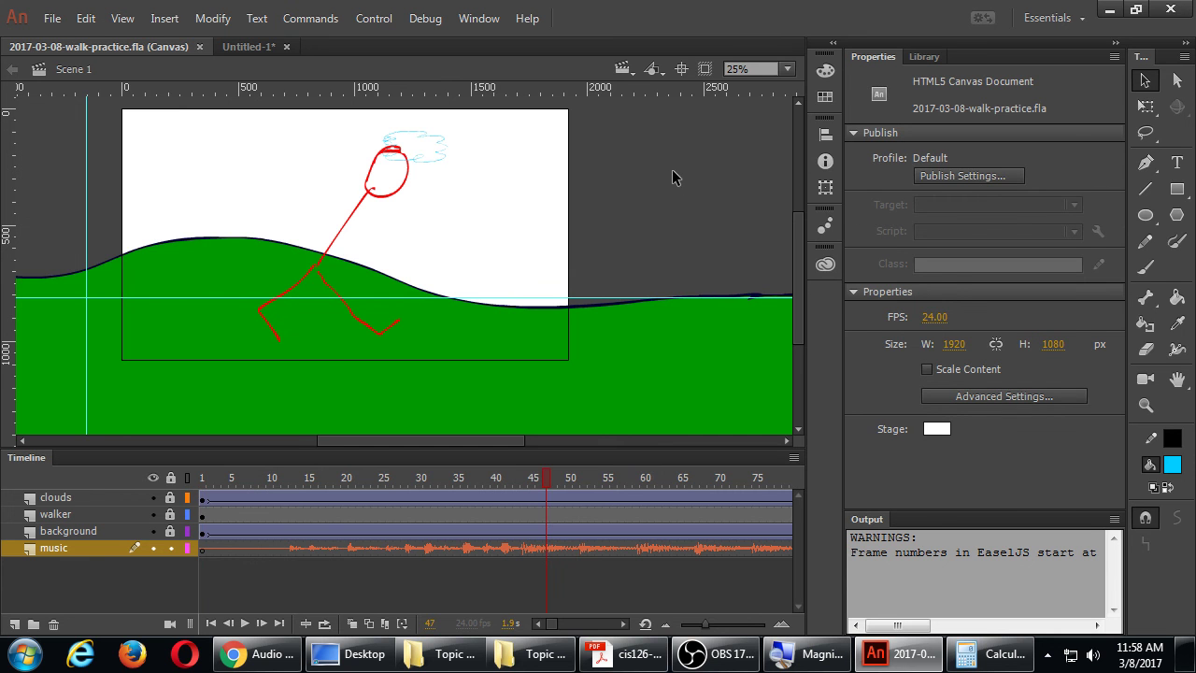
{"action": "left_click", "coordinate": [972, 181]}
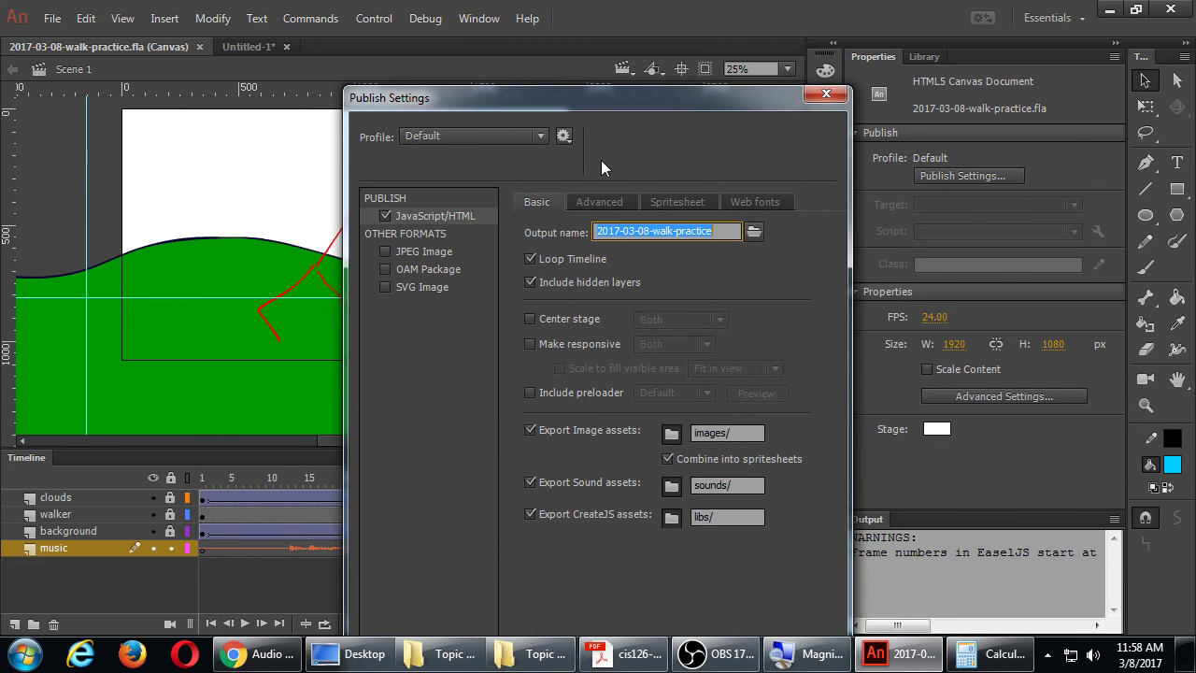
{"action": "left_click_drag", "start_coordinate": [600, 105], "coordinate": [603, 72]}
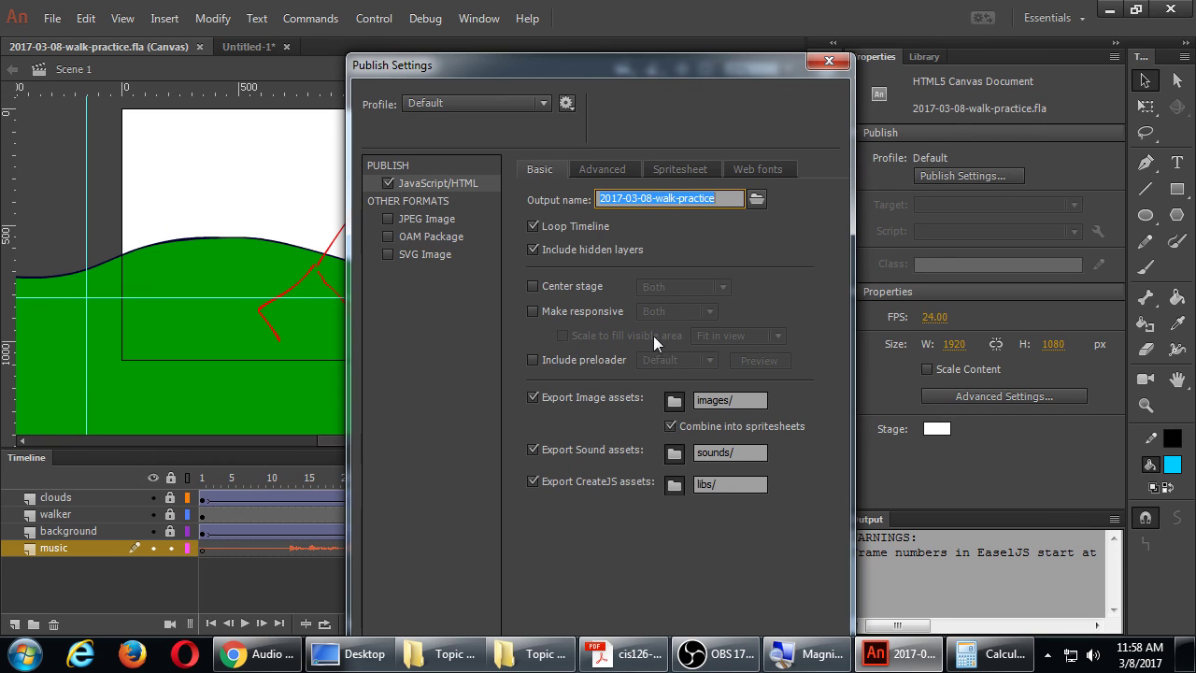
{"action": "left_click", "coordinate": [595, 168]}
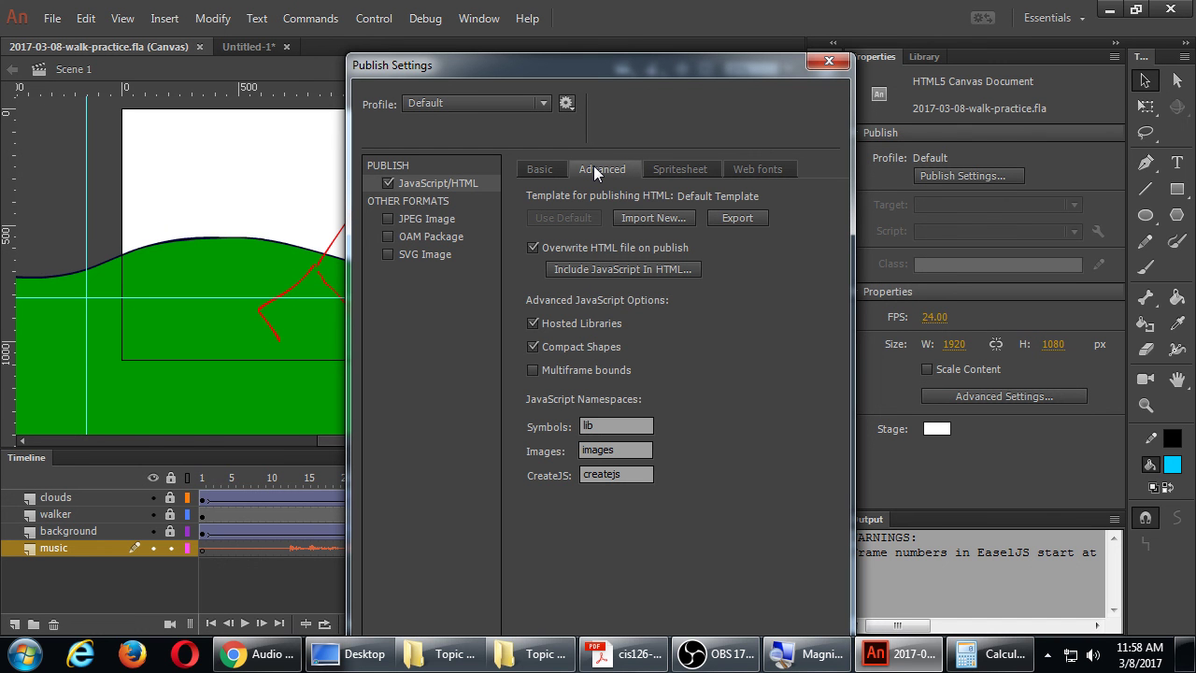
{"action": "left_click", "coordinate": [670, 169]}
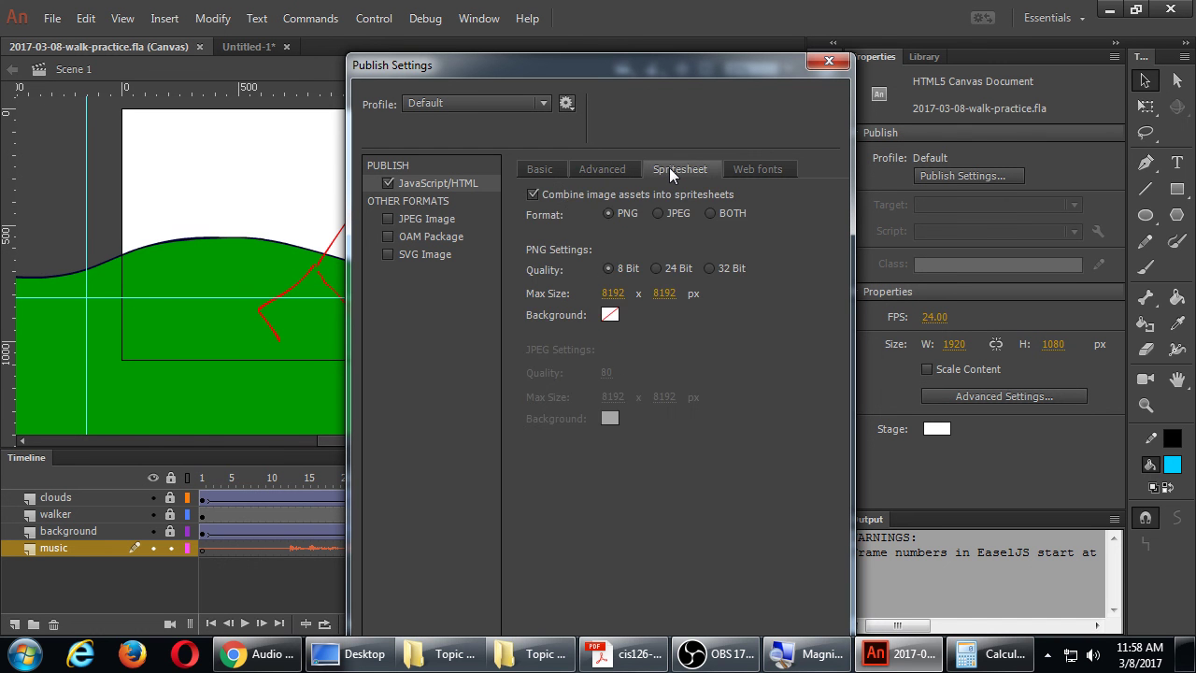
{"action": "left_click", "coordinate": [754, 168]}
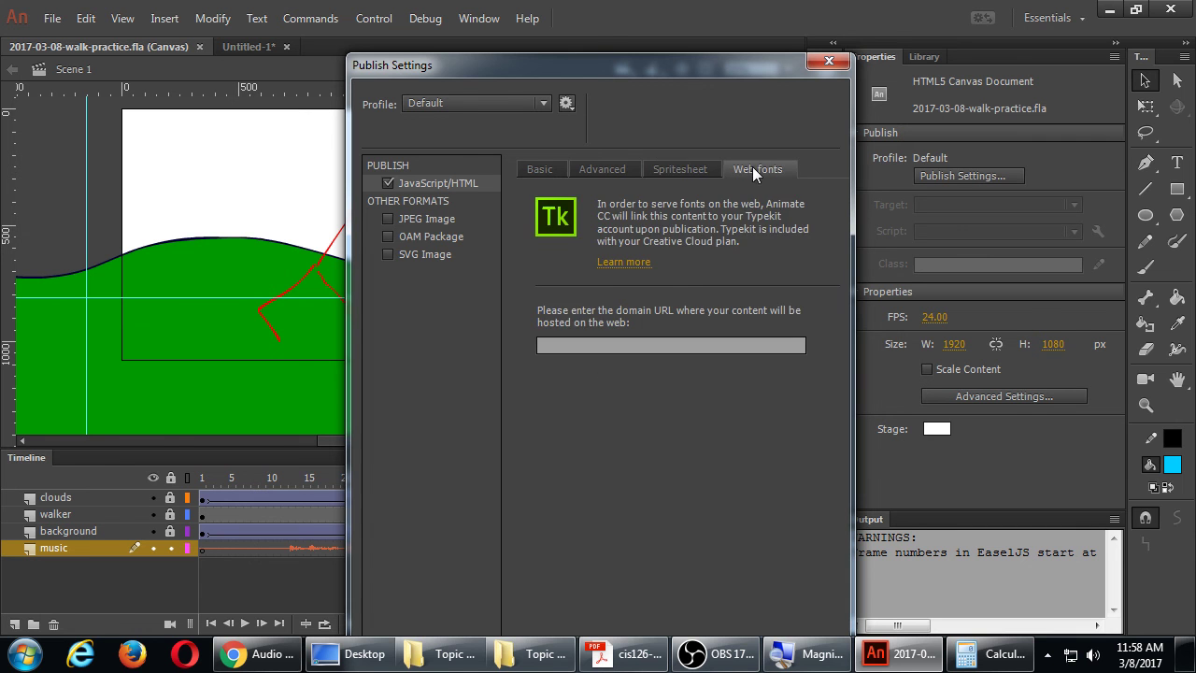
{"action": "left_click", "coordinate": [664, 168]}
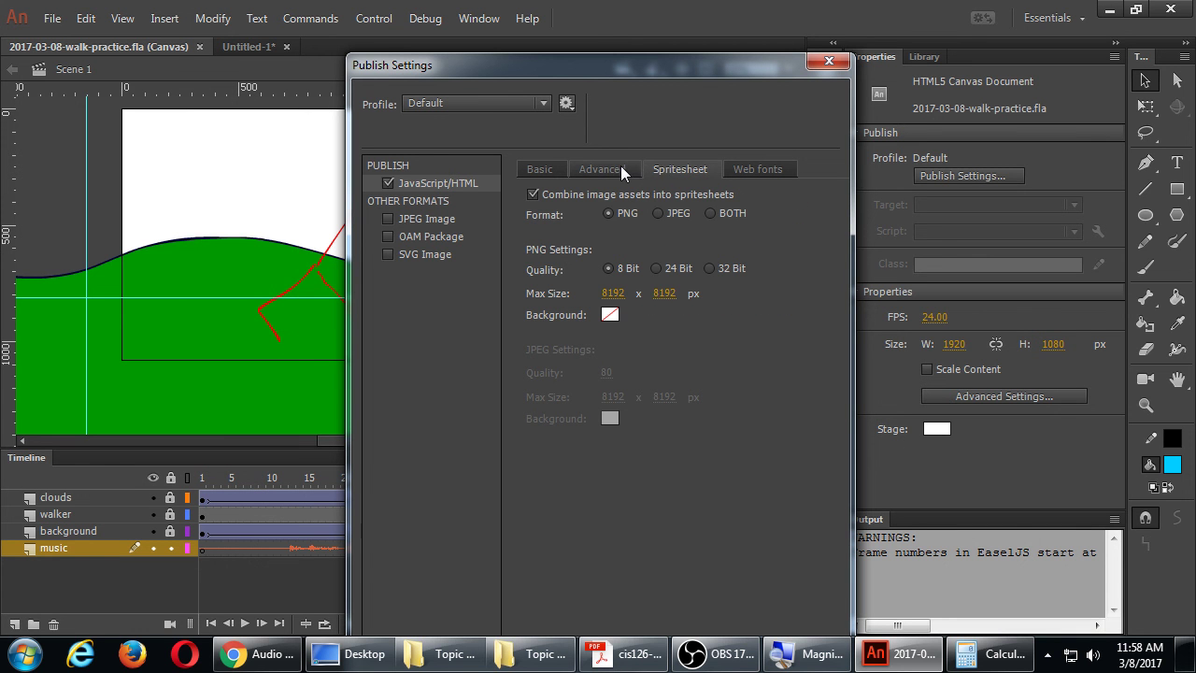
{"action": "left_click", "coordinate": [620, 168]}
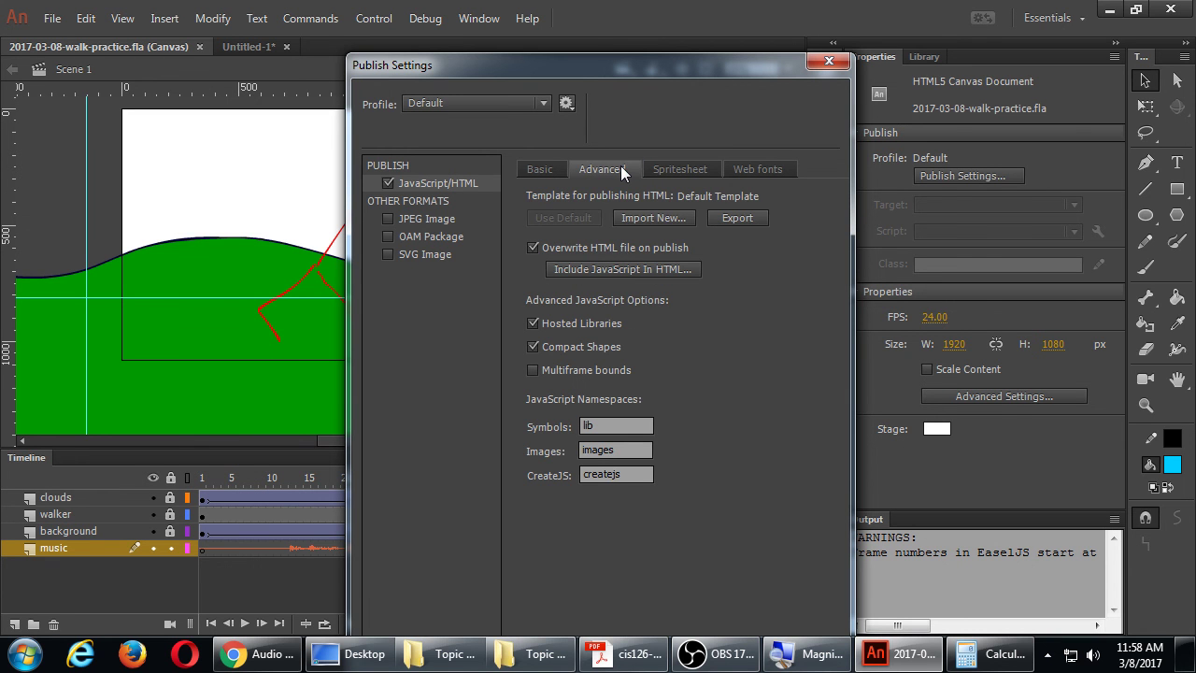
{"action": "left_click", "coordinate": [552, 169]}
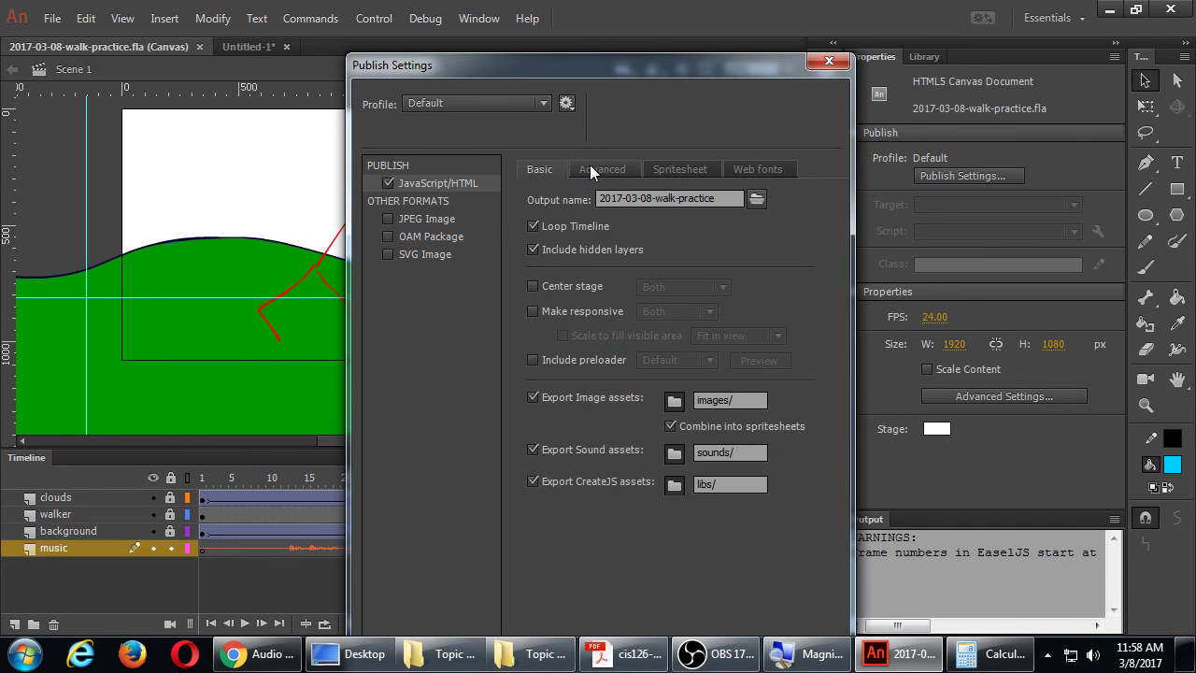
{"action": "left_click", "coordinate": [829, 66]}
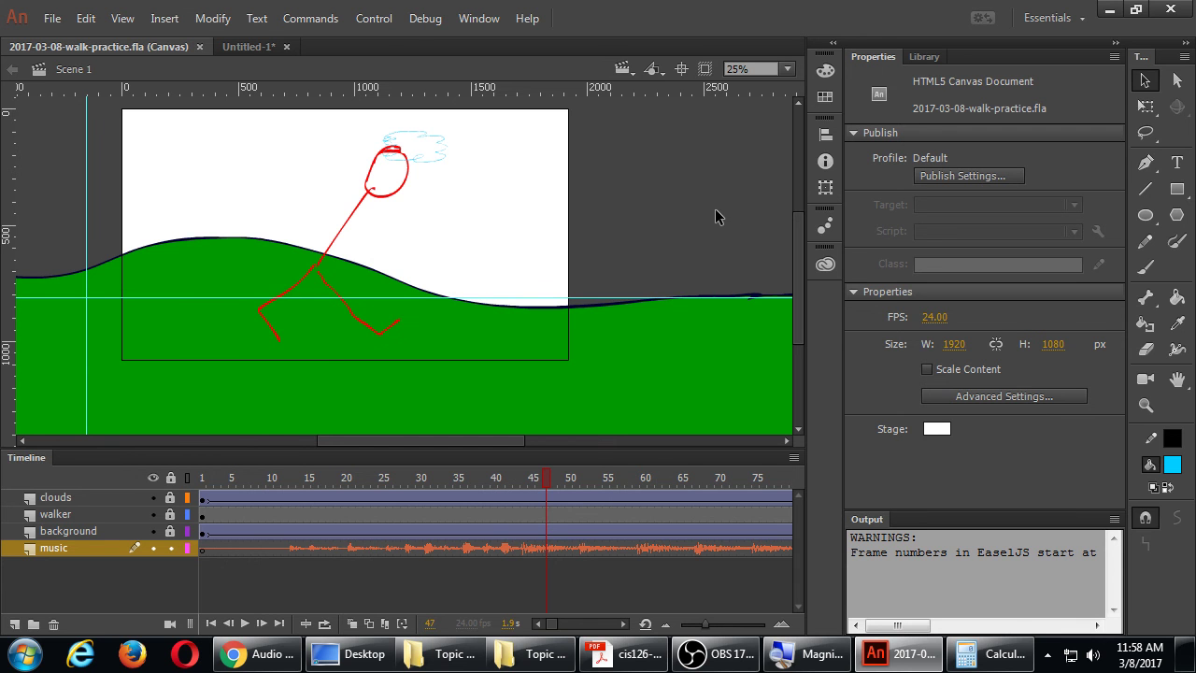
{"action": "left_click", "coordinate": [433, 552]}
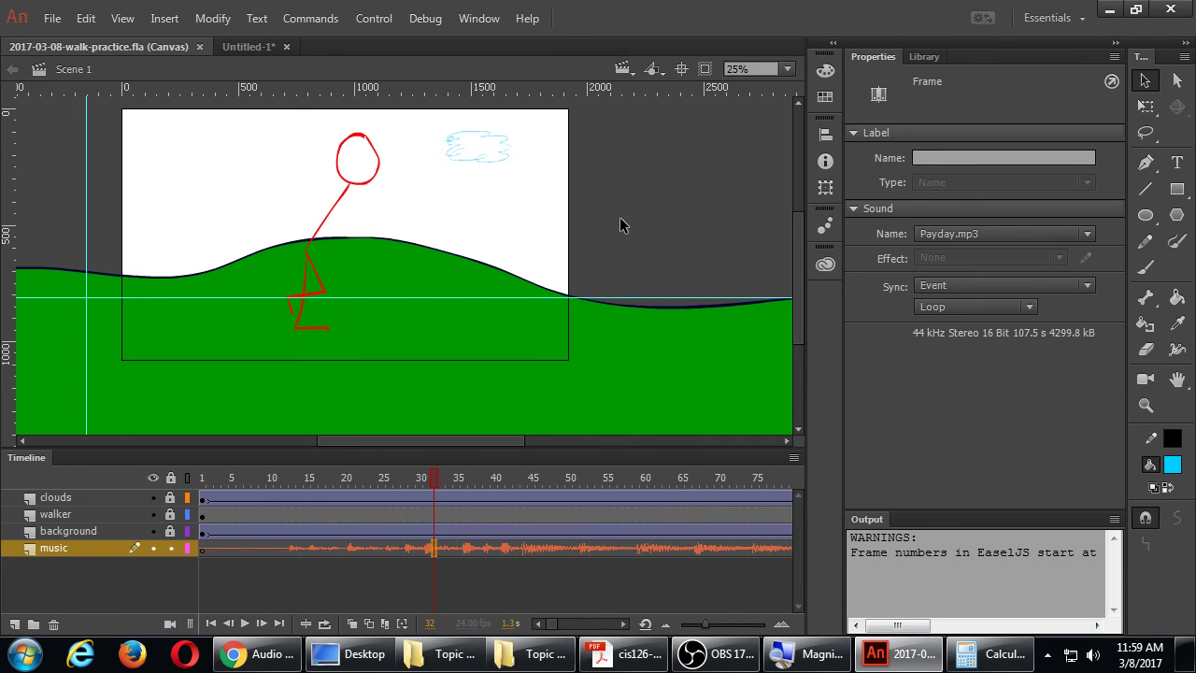
Step: Close Untitled-1 without saving and create an ActionScript 3.0 document sized 1920 × 1080 px
{"action": "left_click", "coordinate": [287, 47]}
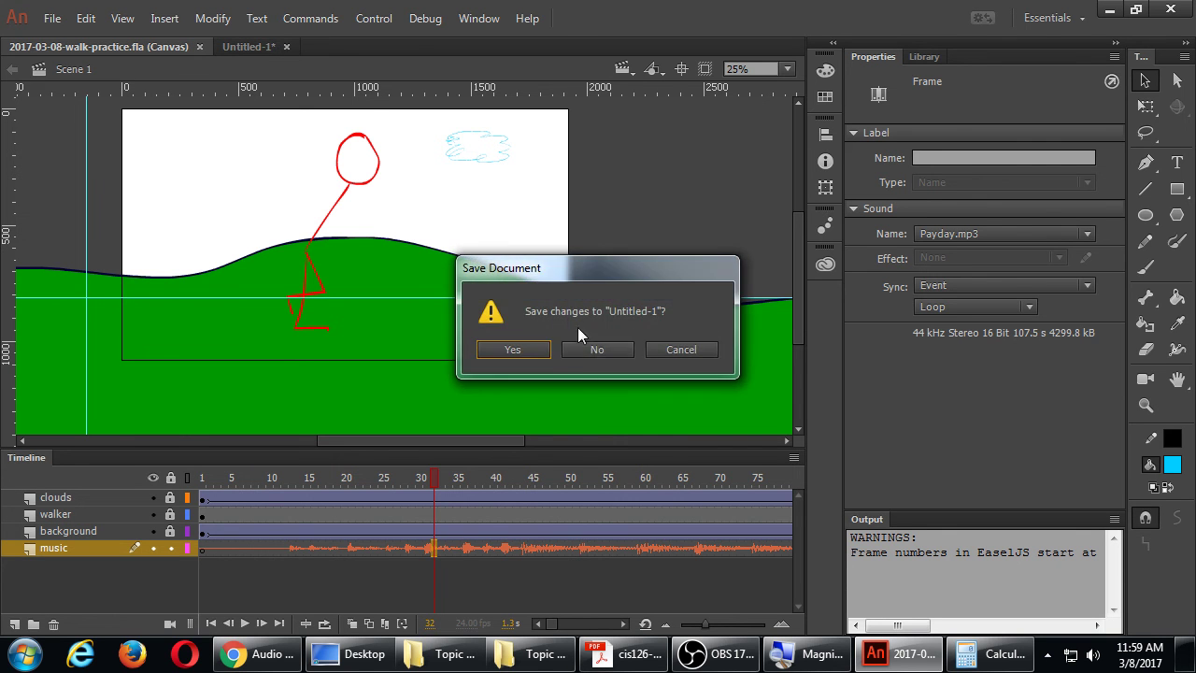
{"action": "left_click", "coordinate": [592, 347]}
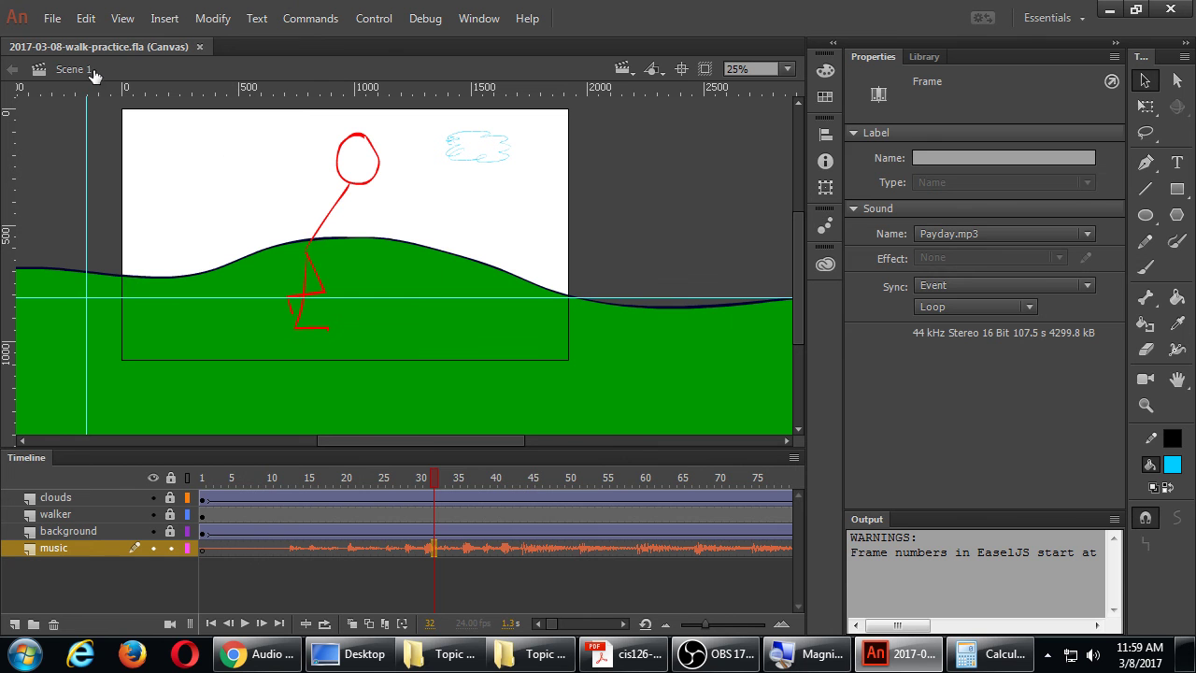
{"action": "left_click", "coordinate": [51, 19]}
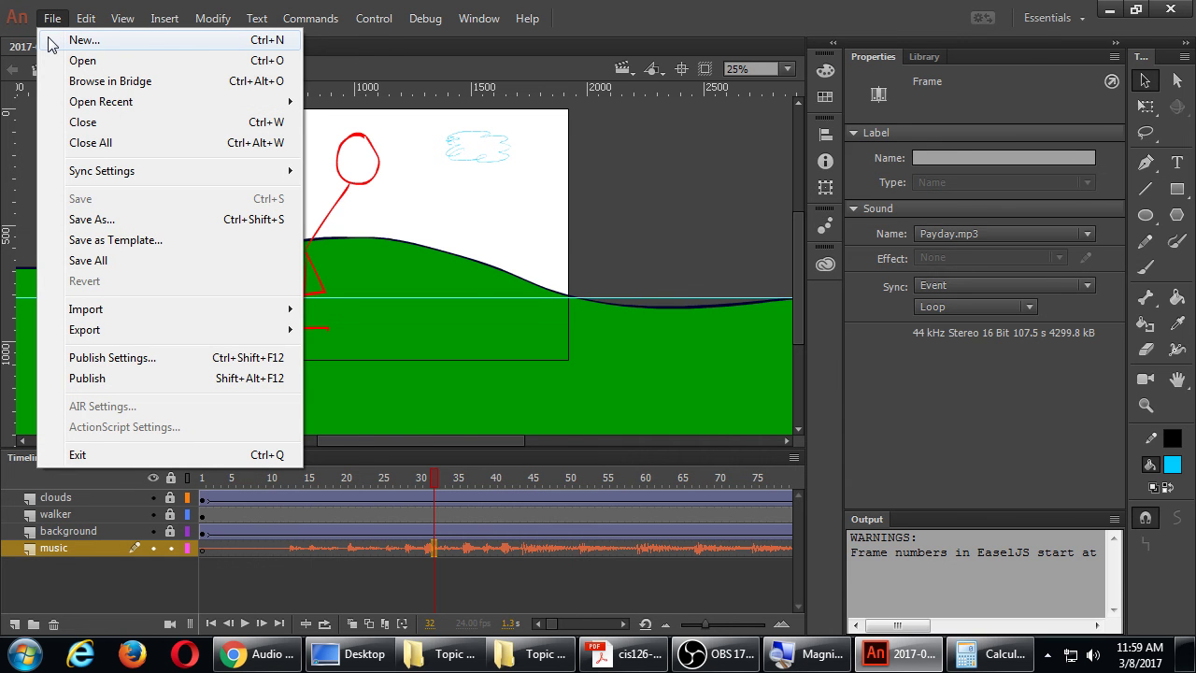
{"action": "left_click", "coordinate": [56, 42]}
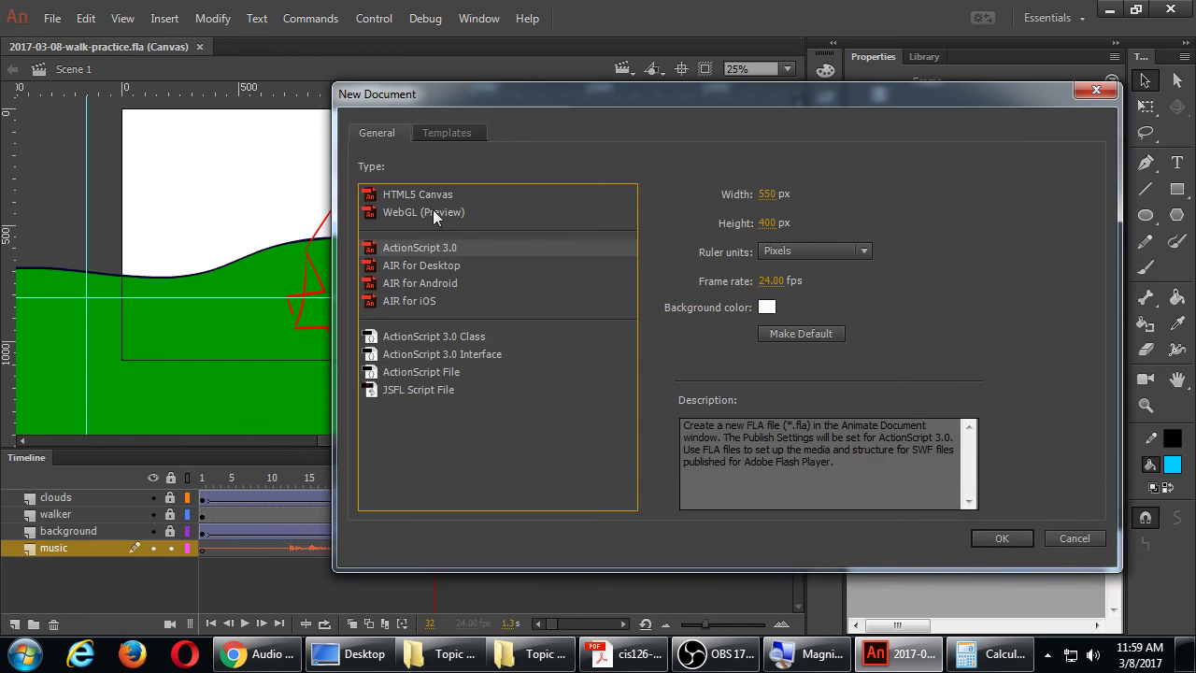
{"action": "left_click", "coordinate": [766, 194]}
{"action": "type", "text": "19"}
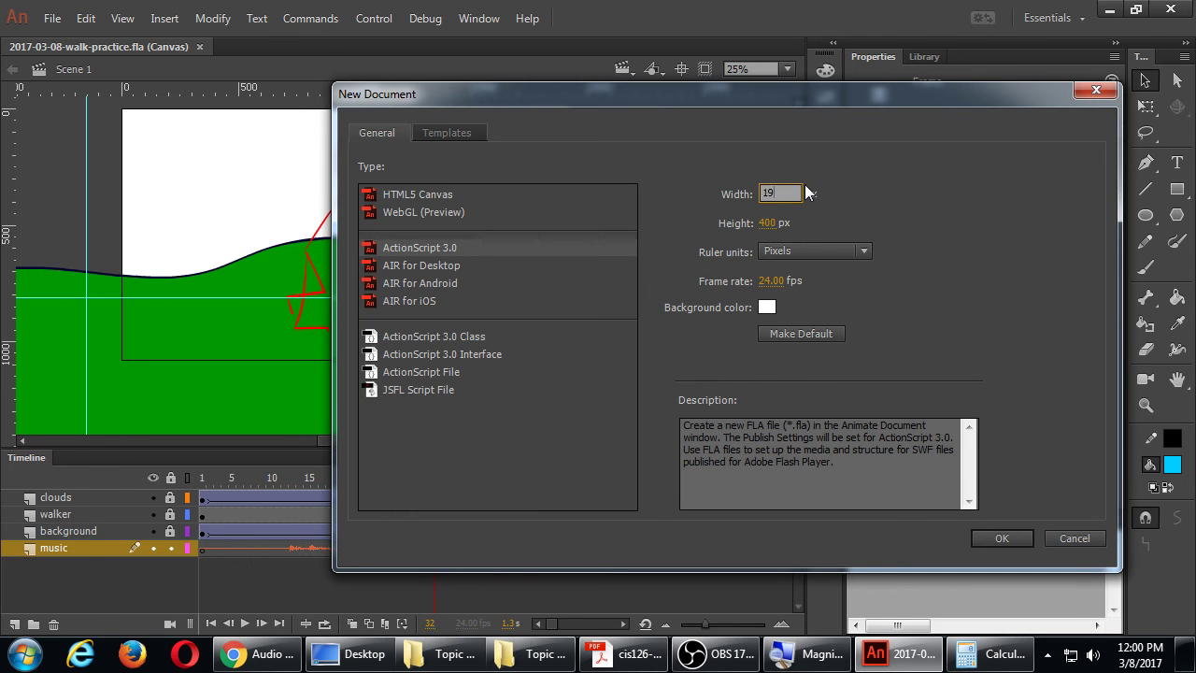
{"action": "type", "text": "20"}
{"action": "key", "text": "Tab"}
{"action": "type", "text": "1080"}
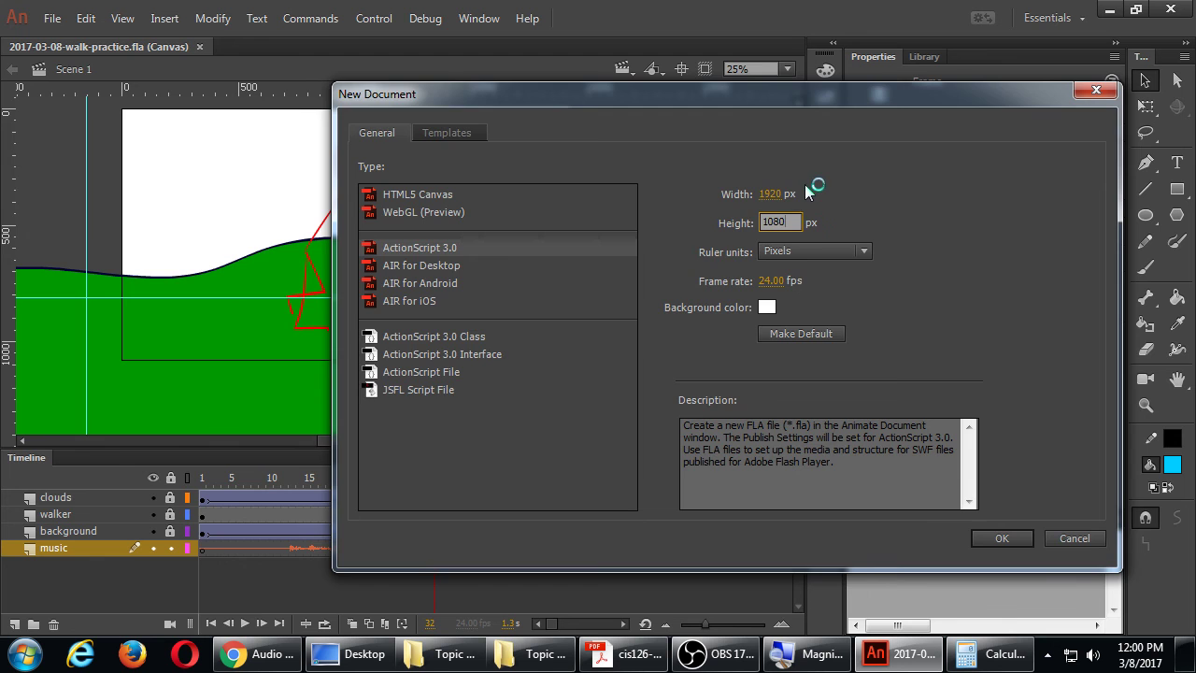
{"action": "key", "text": "Return"}
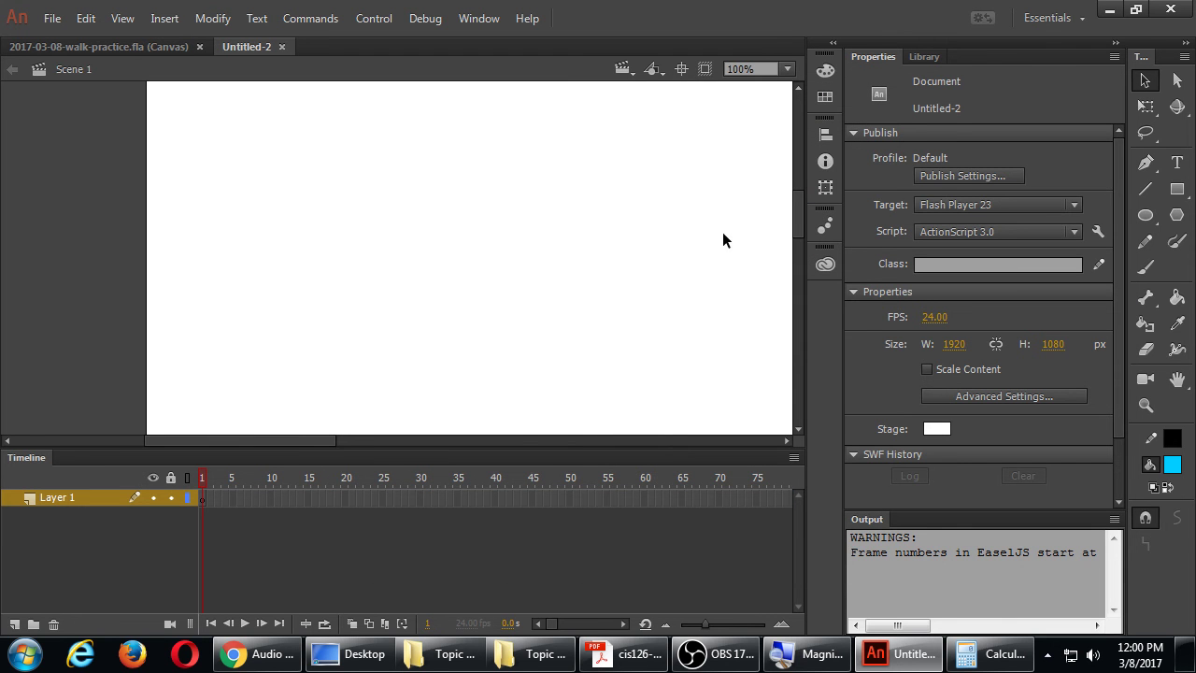
Step: Copy the clouds, walker, background and music layers from the Canvas walk-practice document into Untitled-2
{"action": "left_click", "coordinate": [104, 47]}
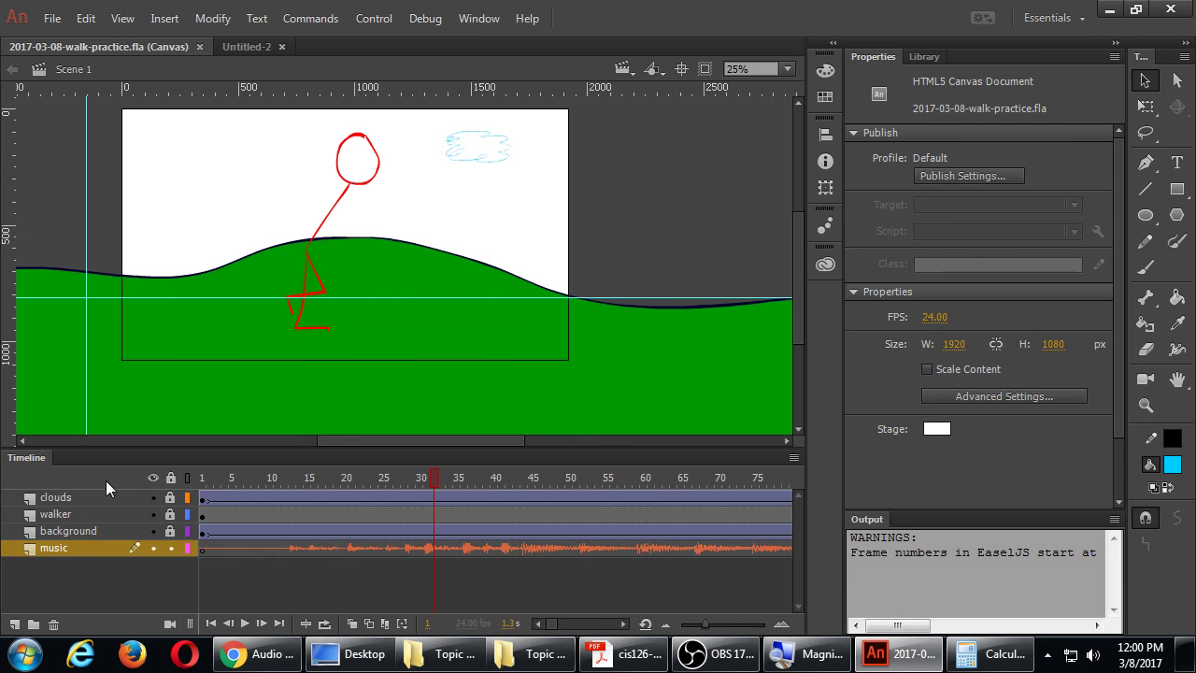
{"action": "left_click", "coordinate": [74, 496]}
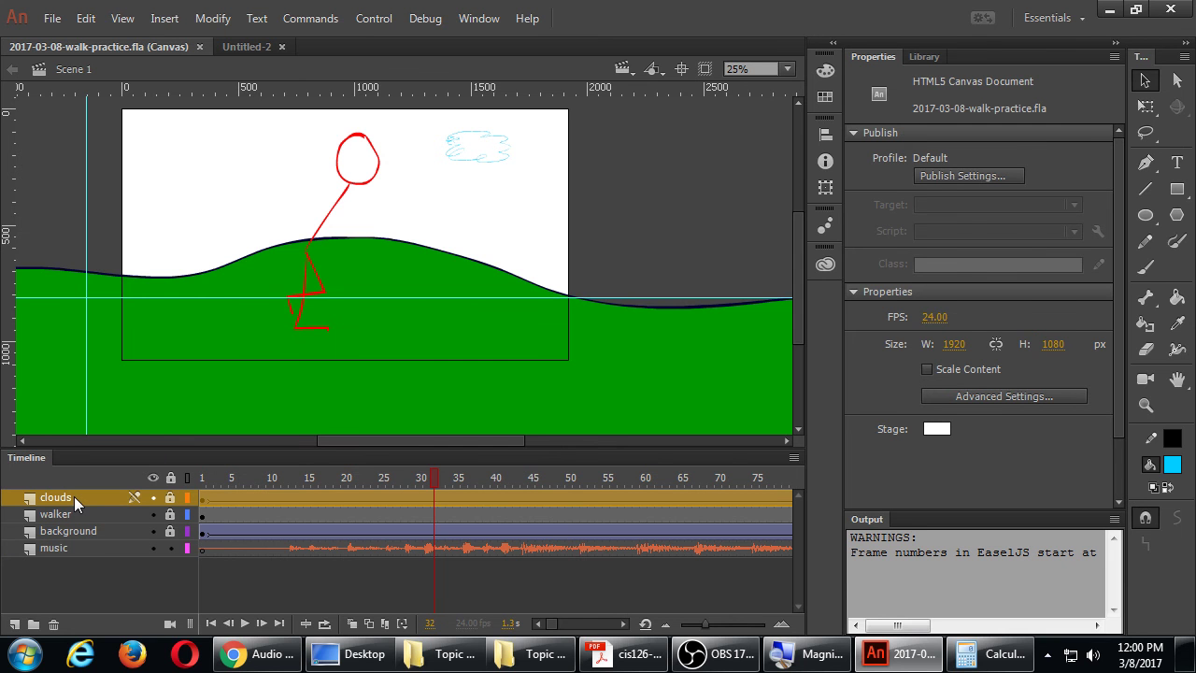
{"action": "left_click", "coordinate": [67, 549], "text": "shift"}
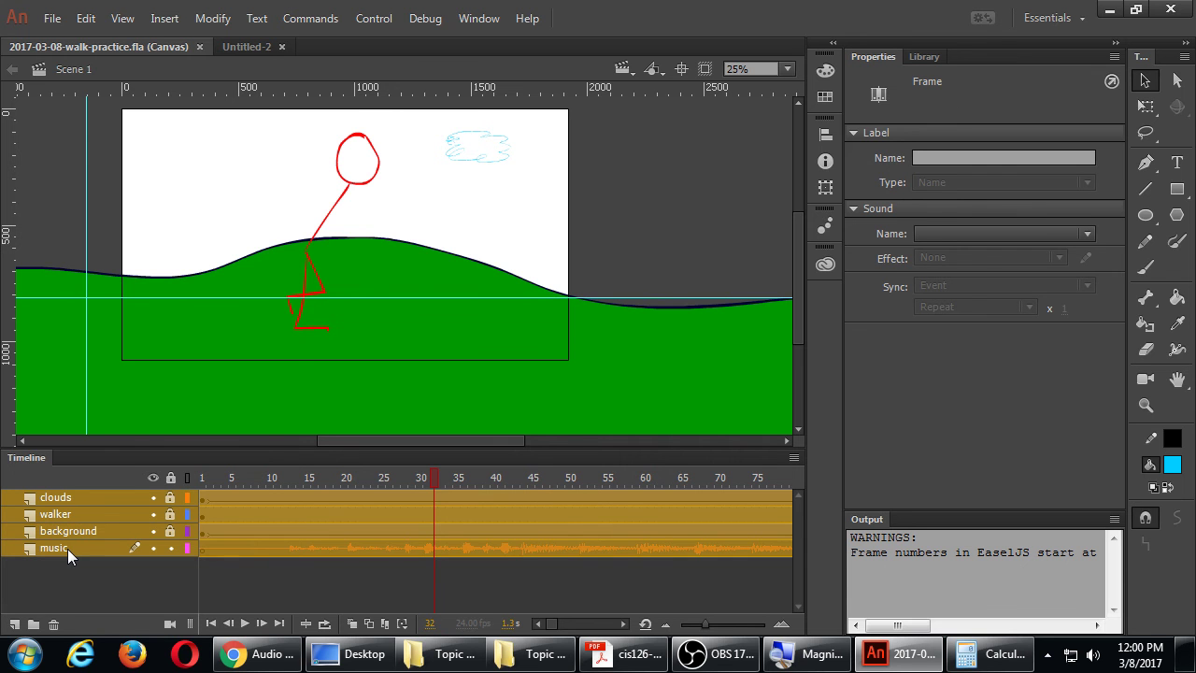
{"action": "right_click", "coordinate": [58, 516]}
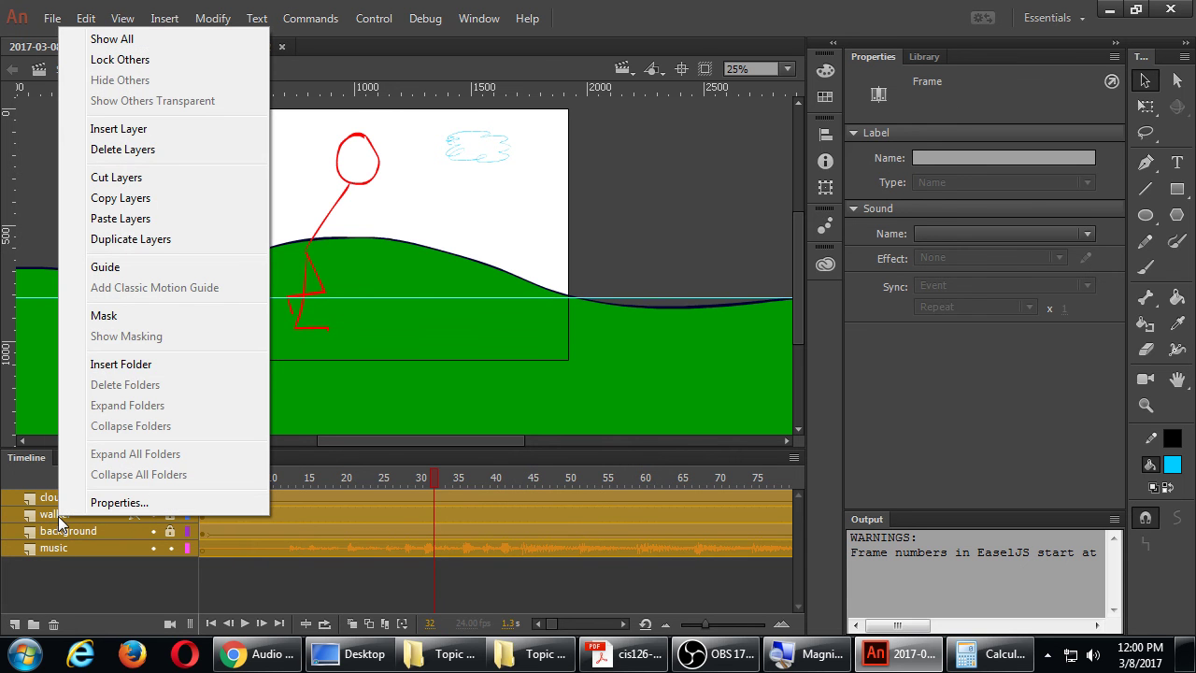
{"action": "left_click", "coordinate": [148, 200]}
{"action": "left_click", "coordinate": [248, 45]}
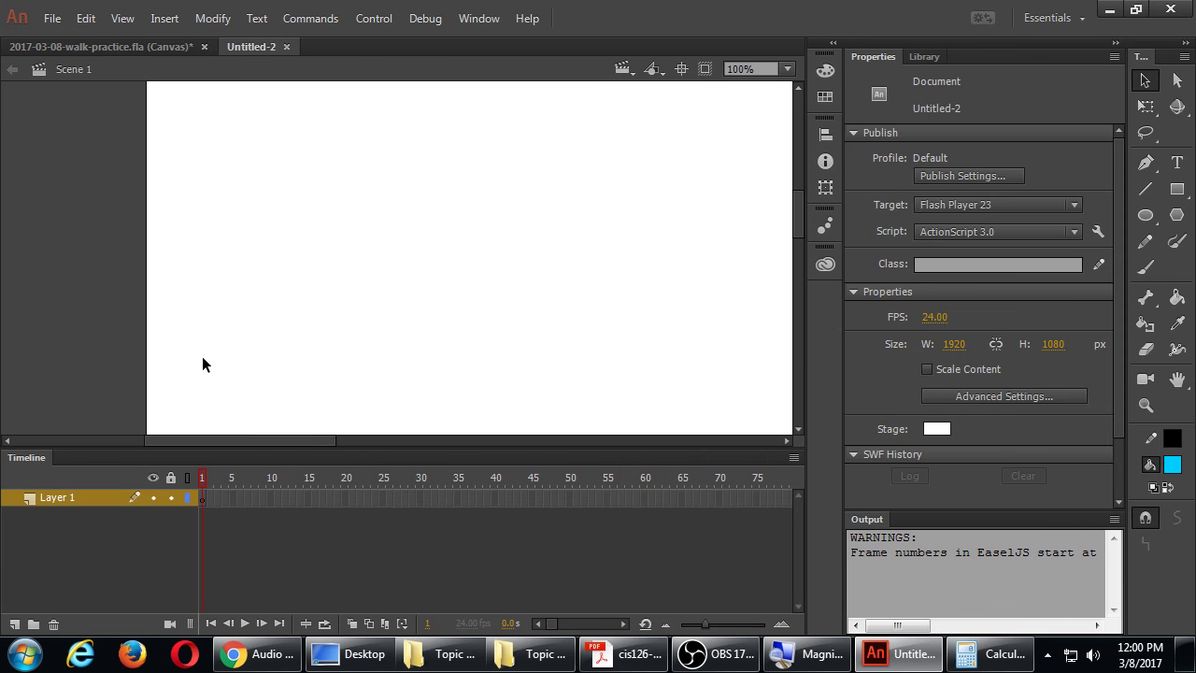
{"action": "right_click", "coordinate": [44, 501]}
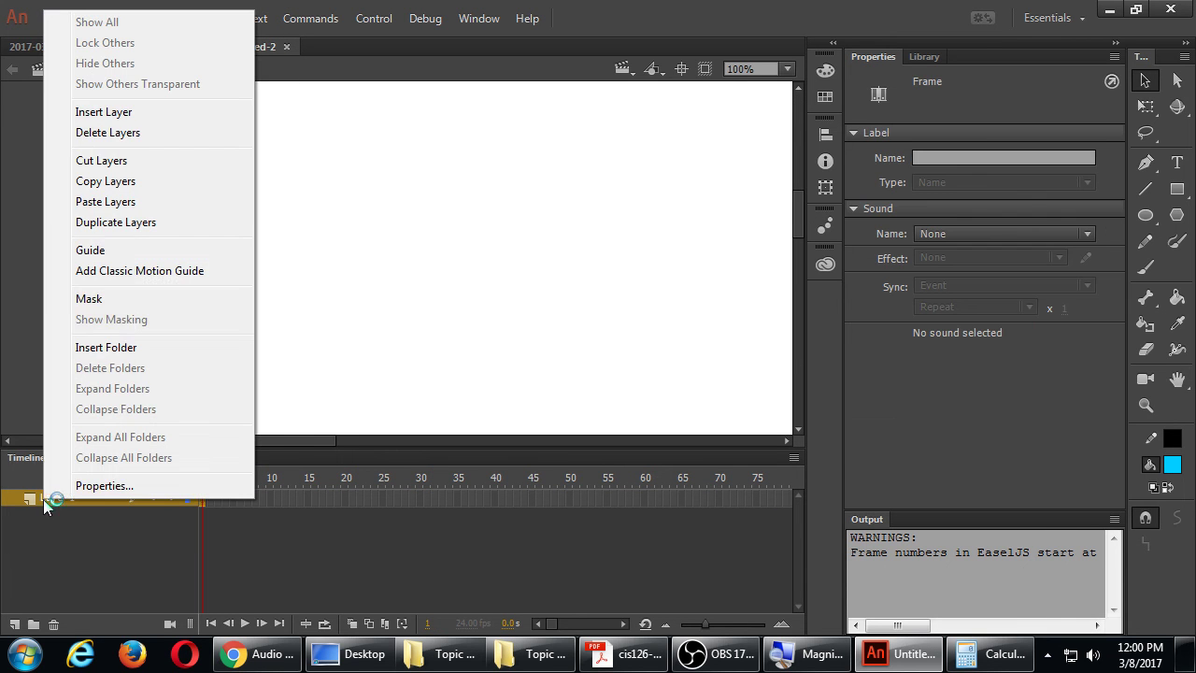
{"action": "left_click", "coordinate": [127, 202]}
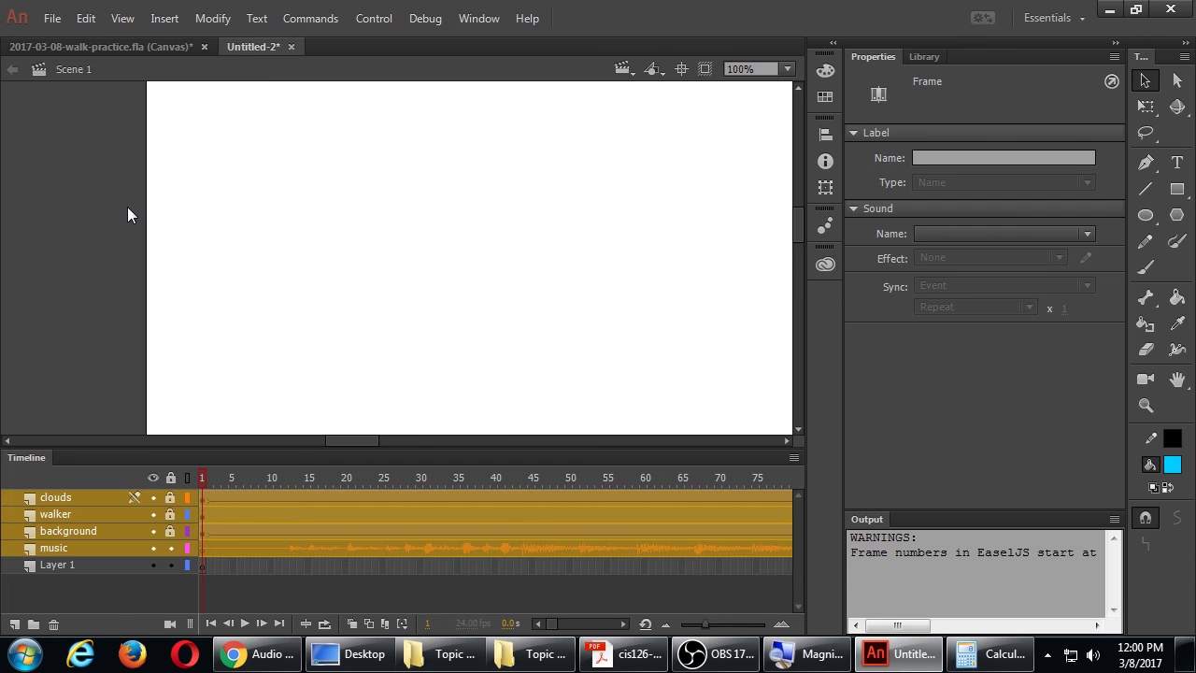
Step: Check the clouds, hills, Payday.mp3 and walkcycle items in Untitled-2's library
{"action": "left_click", "coordinate": [301, 566]}
{"action": "left_click", "coordinate": [930, 57]}
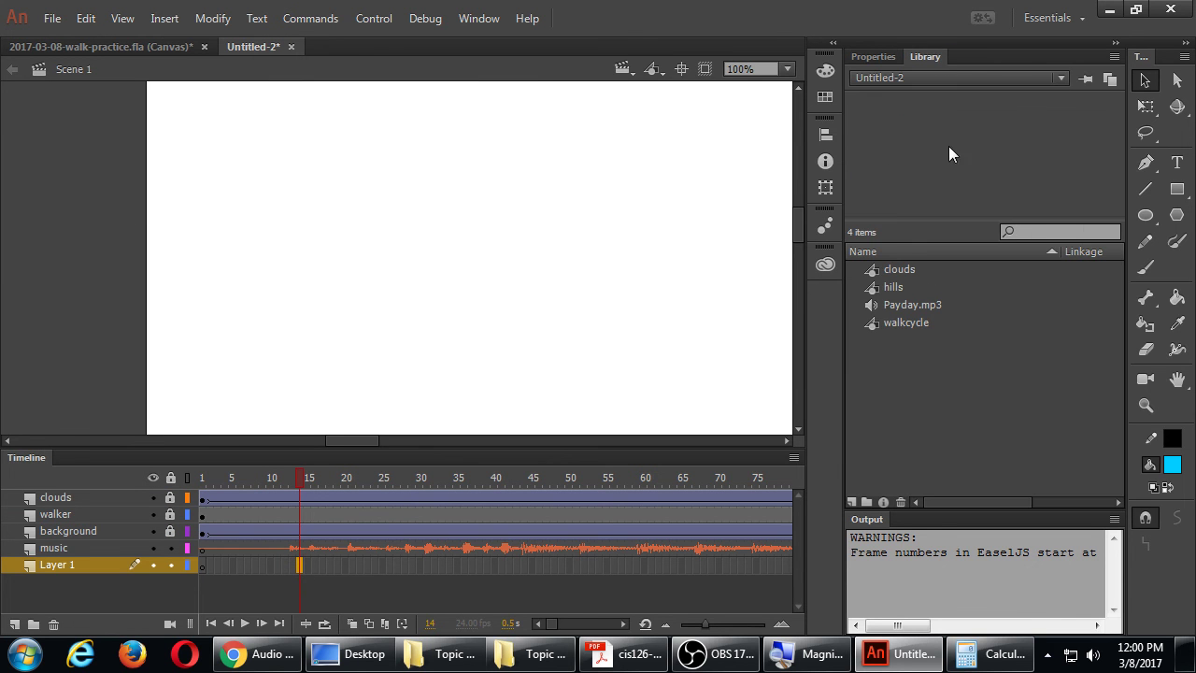
{"action": "left_click", "coordinate": [903, 271]}
{"action": "left_click", "coordinate": [902, 287]}
{"action": "left_click", "coordinate": [901, 304]}
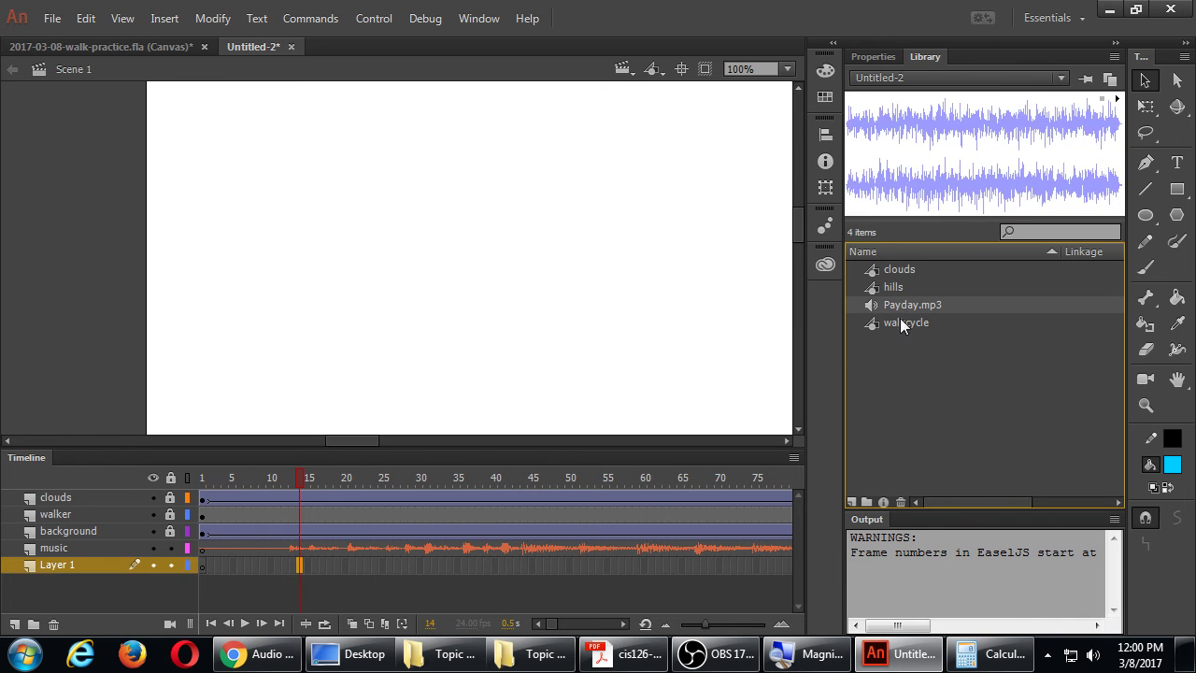
{"action": "left_click", "coordinate": [900, 323]}
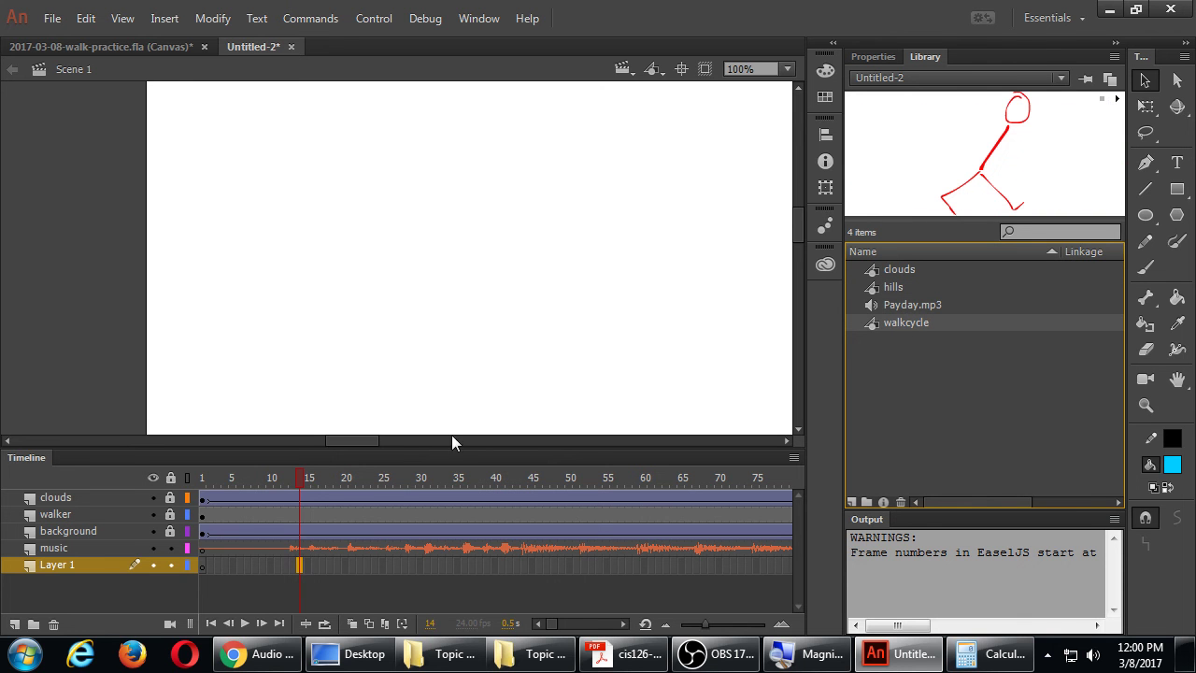
Step: Delete the empty Layer 1 below the pasted music layer
{"action": "left_click", "coordinate": [203, 500]}
{"action": "key", "text": "ctrl+minus"}
{"action": "key", "text": "ctrl+minus"}
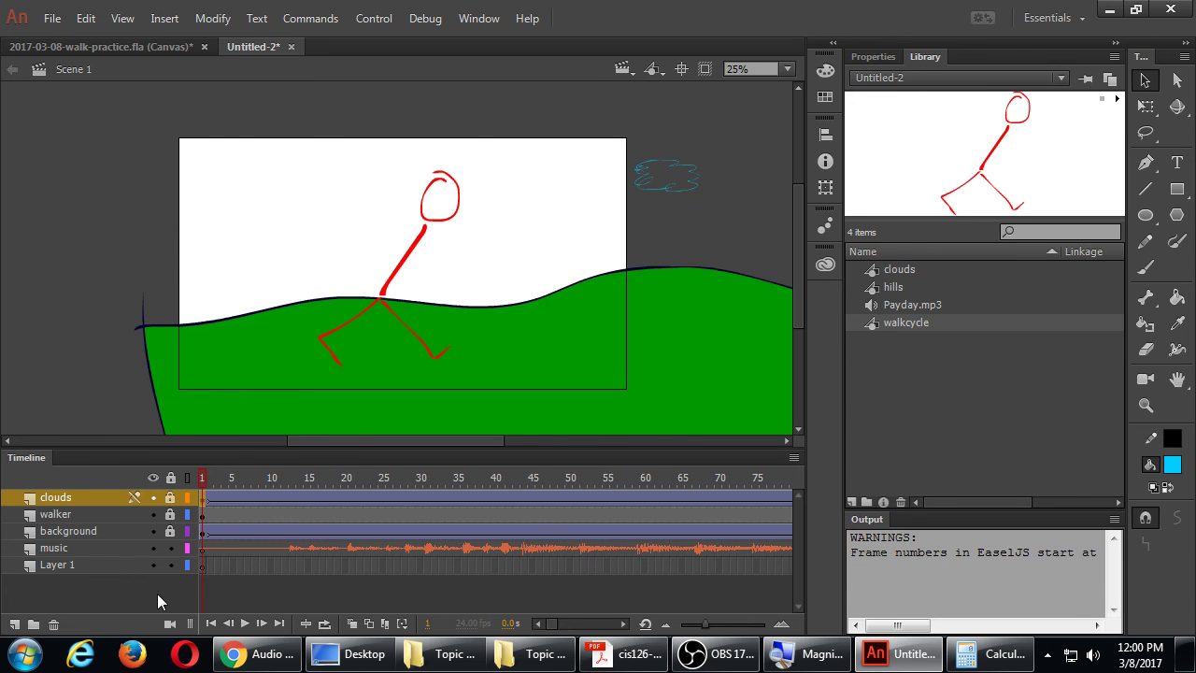
{"action": "left_click", "coordinate": [116, 566]}
{"action": "left_click", "coordinate": [54, 624]}
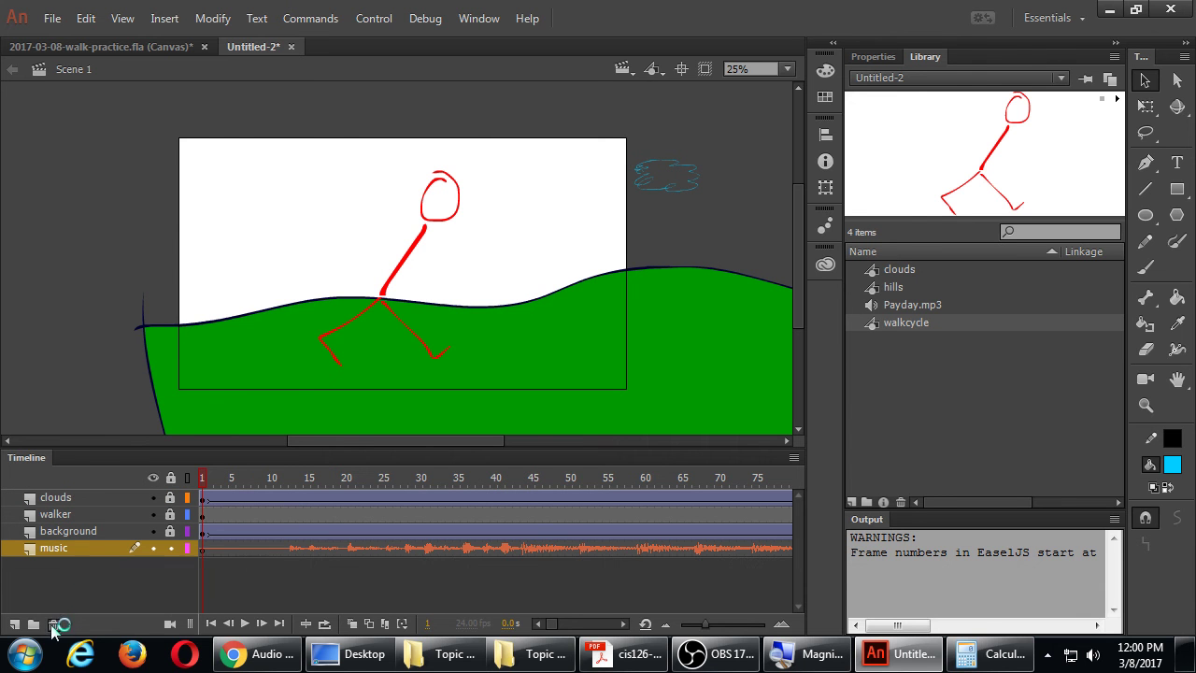
Step: Set the Sync of the music layer's Payday.mp3 sound to Start
{"action": "left_click", "coordinate": [276, 549]}
{"action": "left_click", "coordinate": [873, 57]}
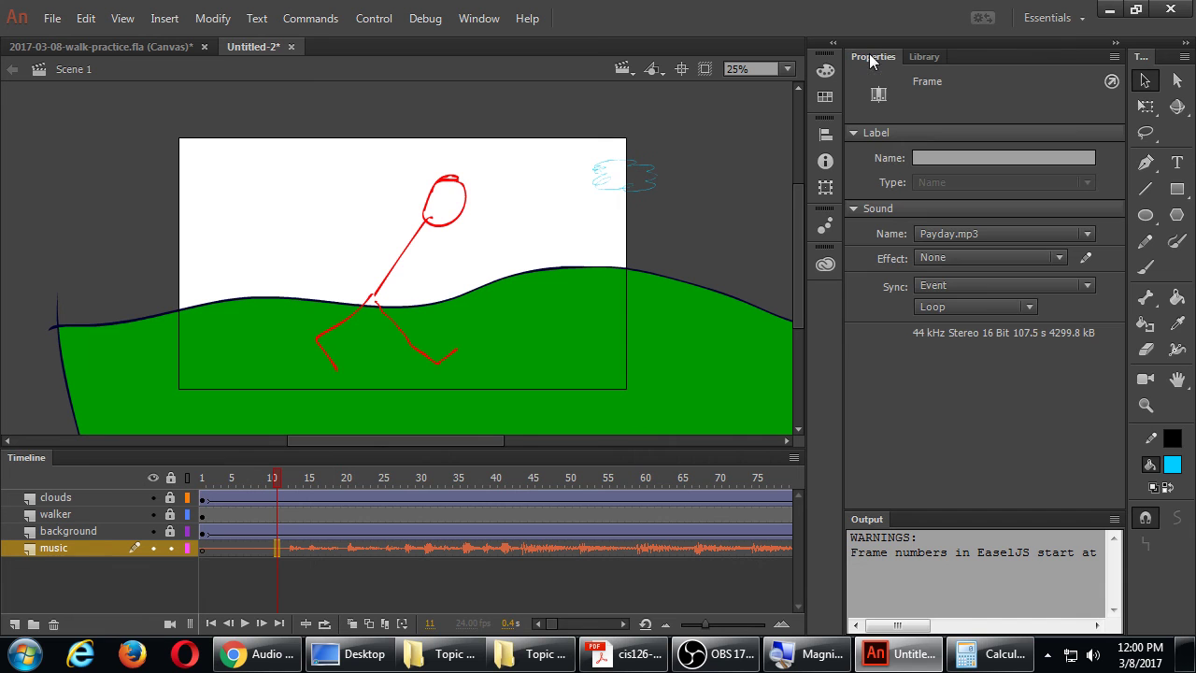
{"action": "left_click", "coordinate": [955, 286]}
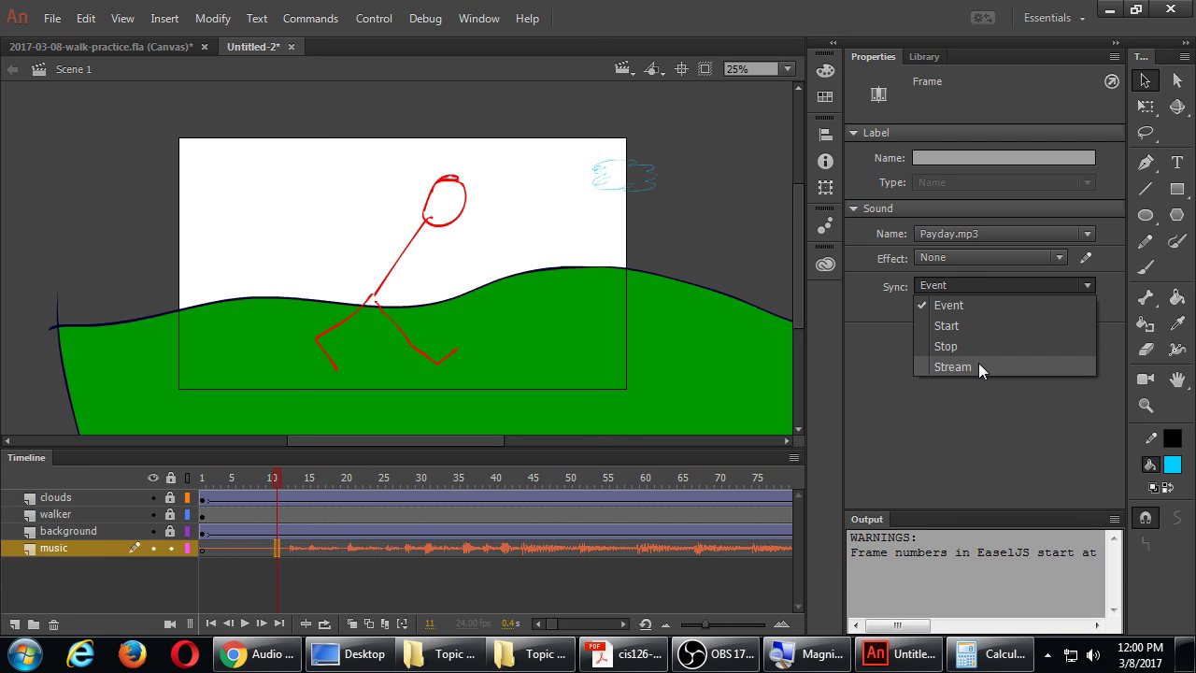
{"action": "left_click", "coordinate": [947, 325]}
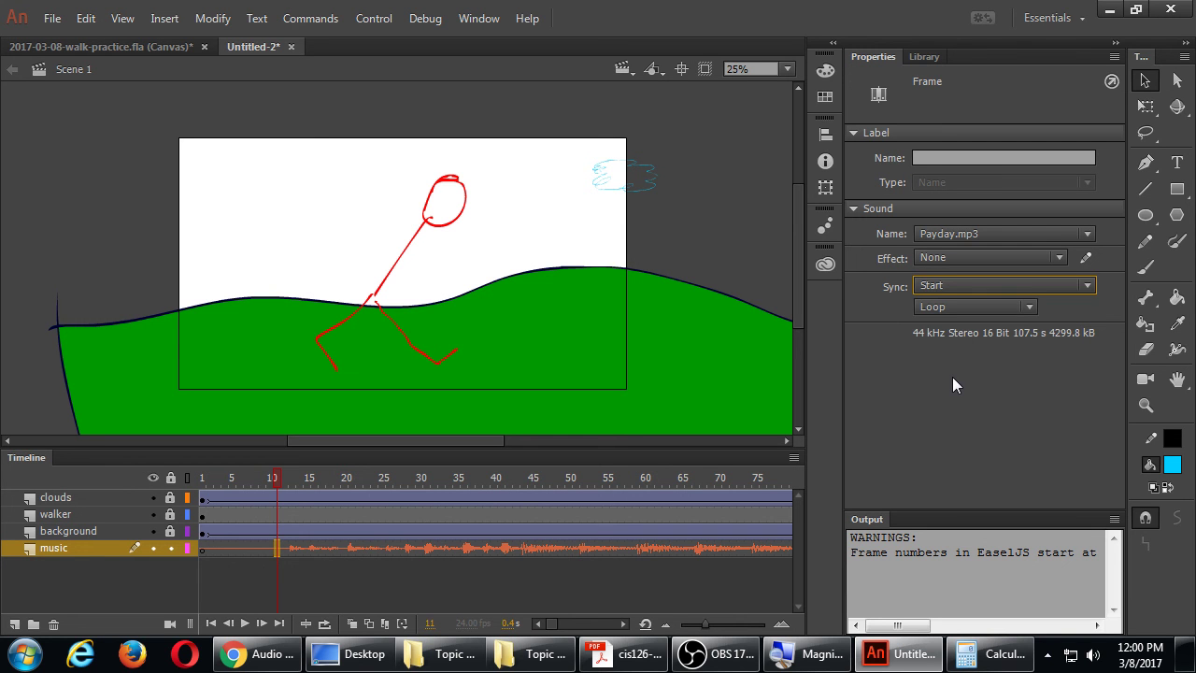
{"action": "left_click", "coordinate": [962, 286]}
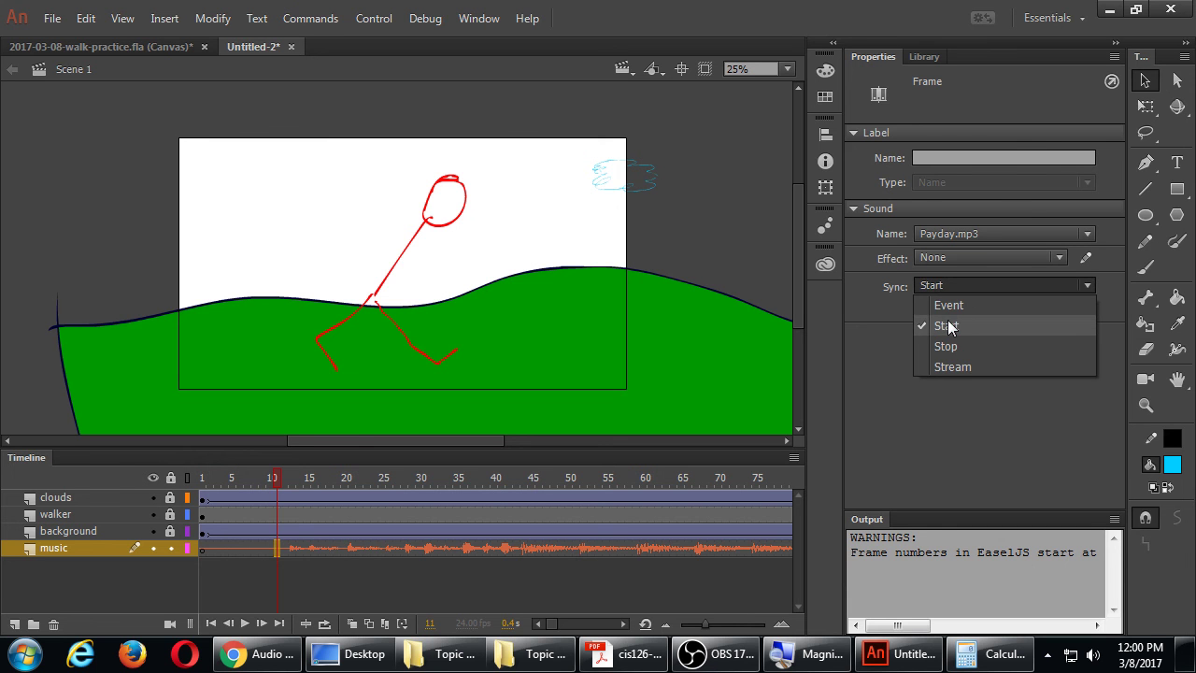
{"action": "left_click", "coordinate": [912, 410]}
{"action": "left_click", "coordinate": [662, 262]}
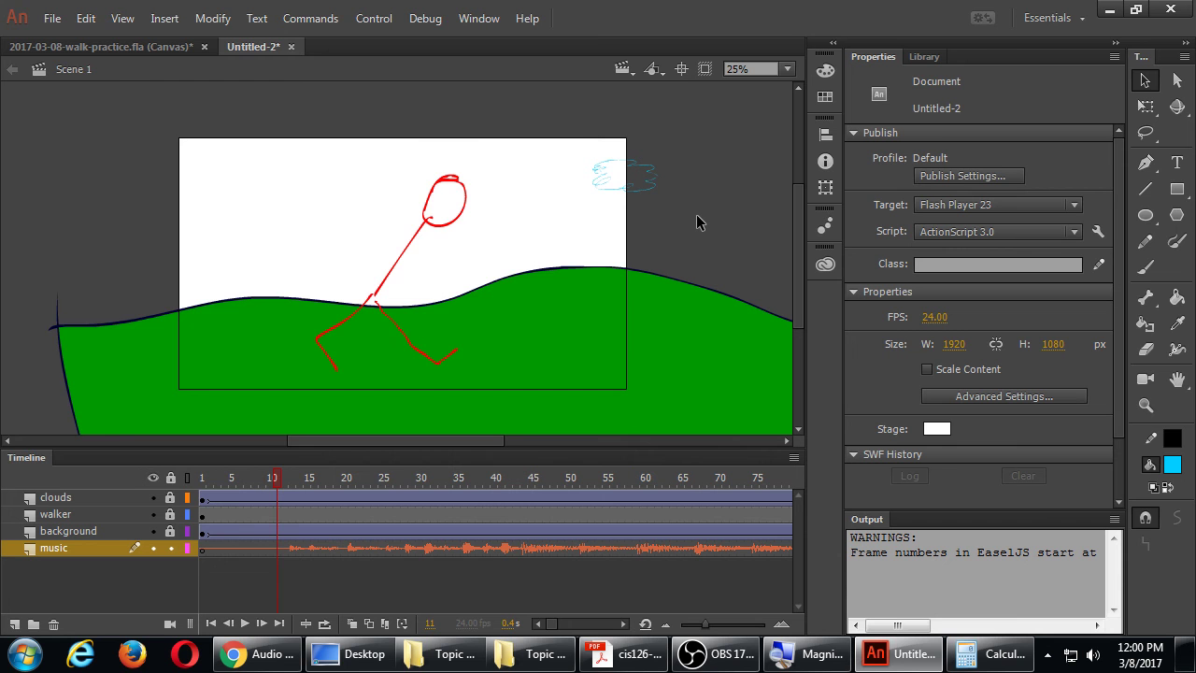
Step: Save the document to the Desktop as 2017-03-08-walk-practice-as3.fla and preview the animation with a movie test
{"action": "key", "text": "ctrl+s"}
{"action": "left_click", "coordinate": [75, 129]}
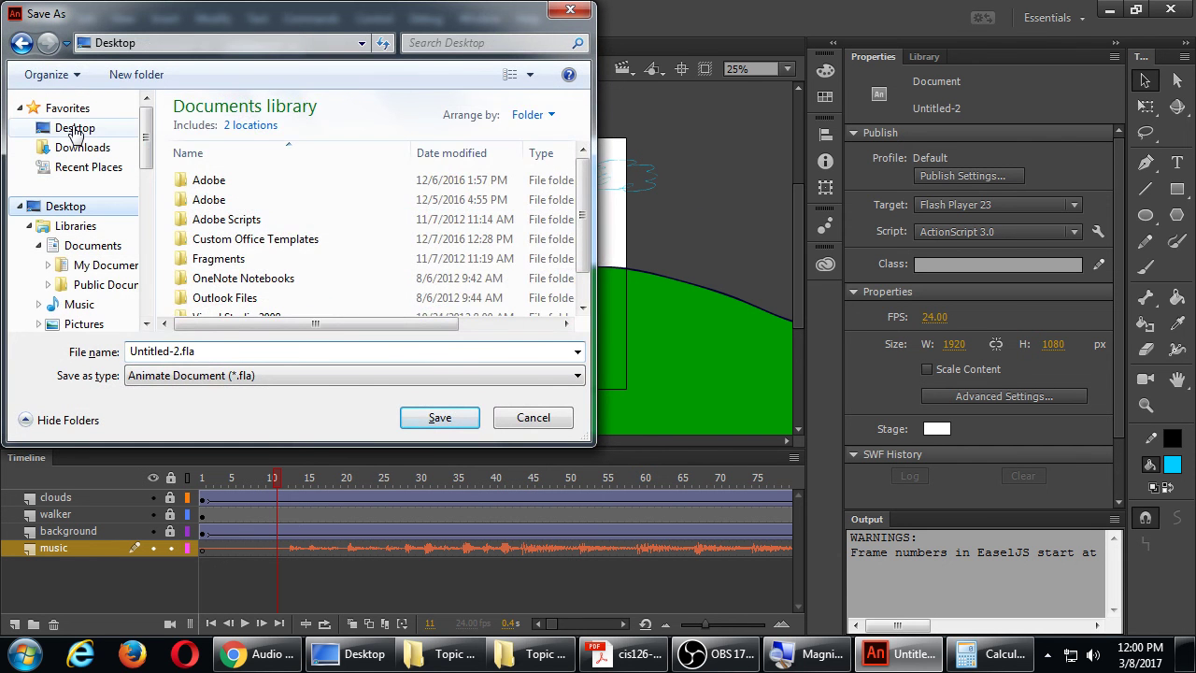
{"action": "left_click", "coordinate": [580, 295]}
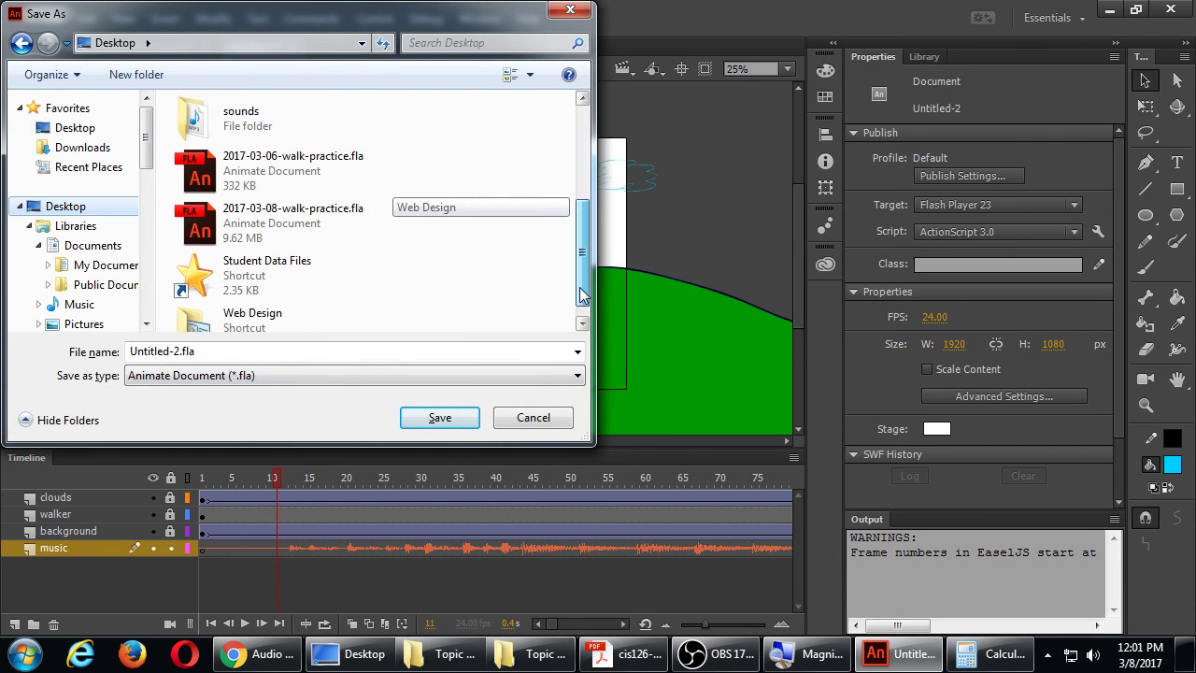
{"action": "scroll", "coordinate": [579, 296], "scroll_direction": "down", "scroll_amount": 1}
{"action": "left_click", "coordinate": [299, 201]}
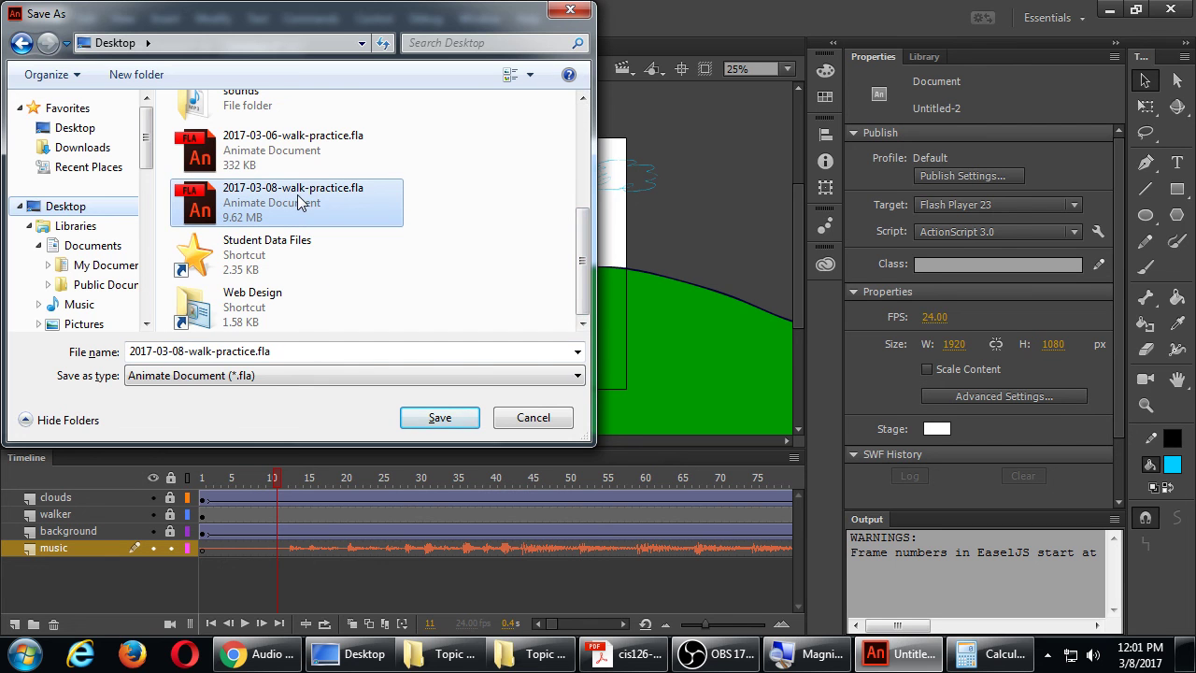
{"action": "left_click", "coordinate": [302, 352]}
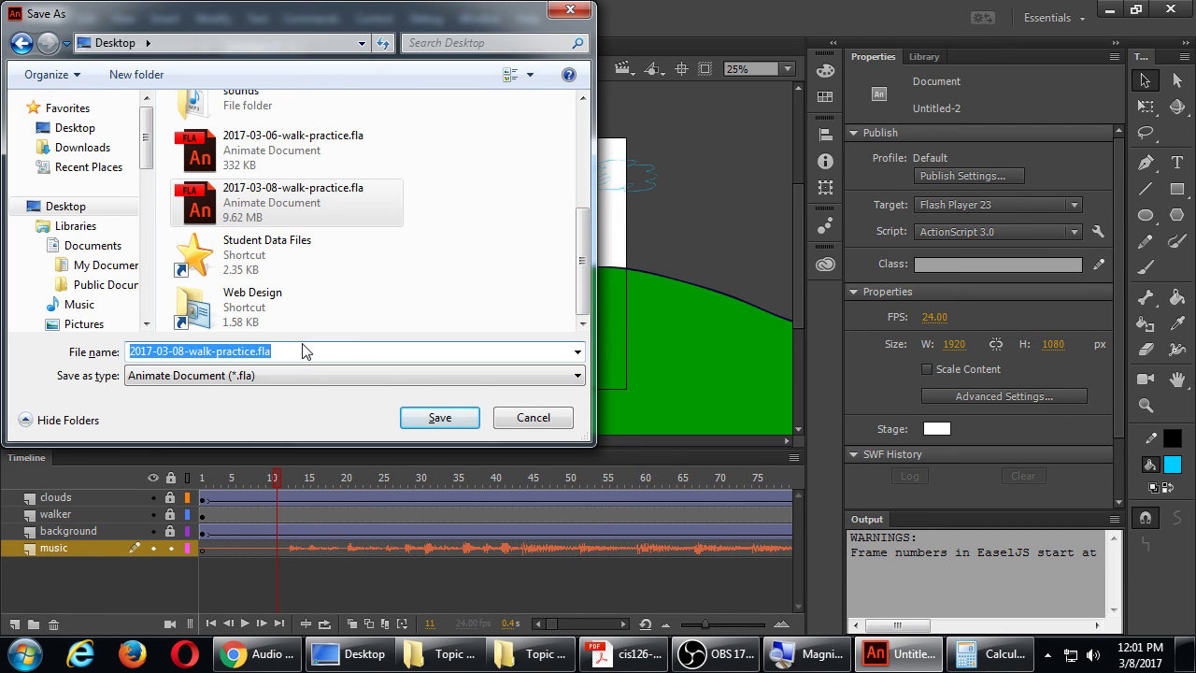
{"action": "left_click", "coordinate": [302, 351]}
{"action": "type", "text": "-as3"}
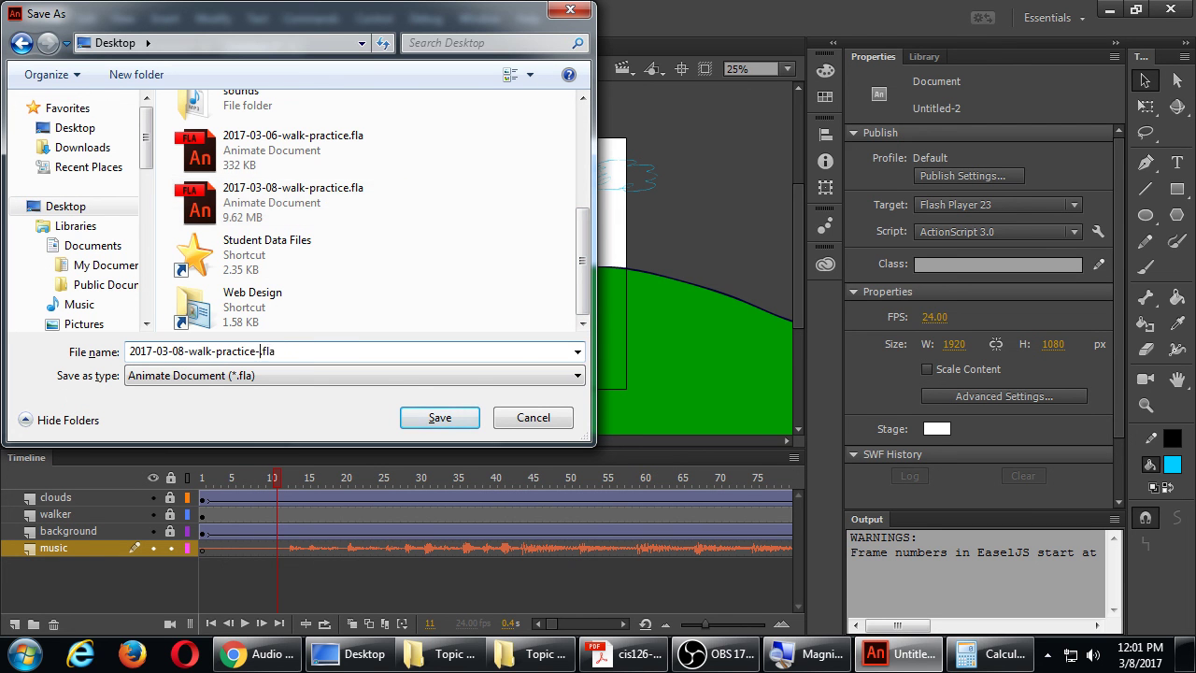
{"action": "key", "text": "Return"}
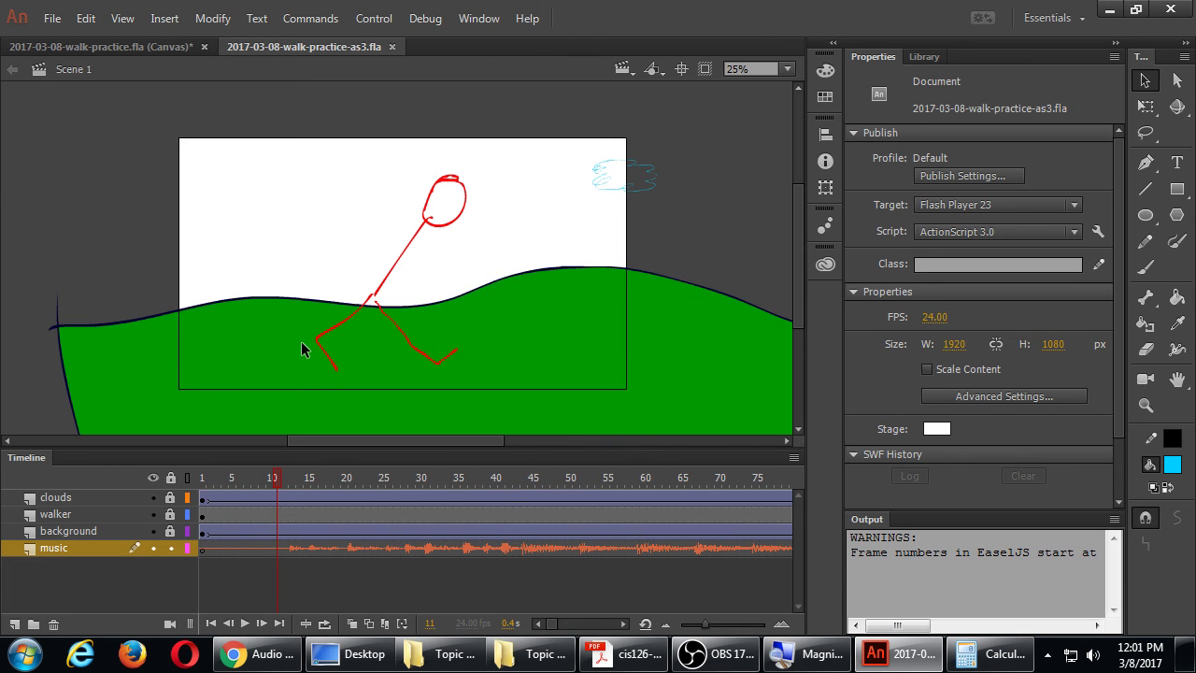
{"action": "key", "text": "ctrl+Return"}
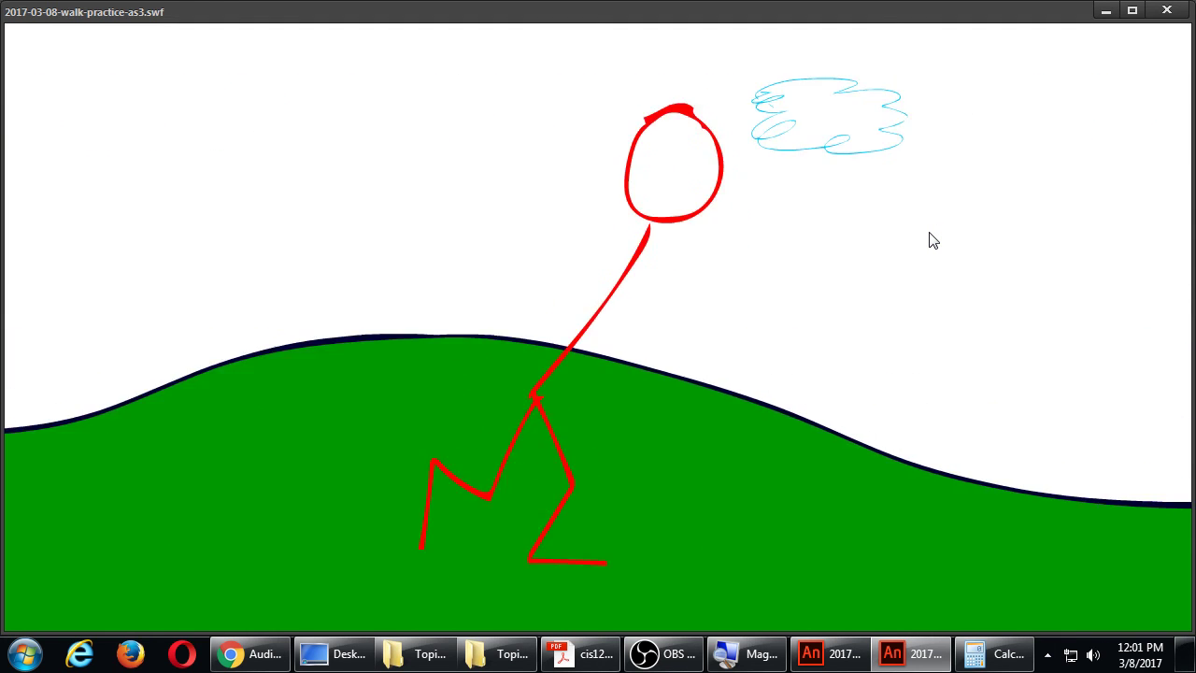
{"action": "left_click", "coordinate": [1165, 12]}
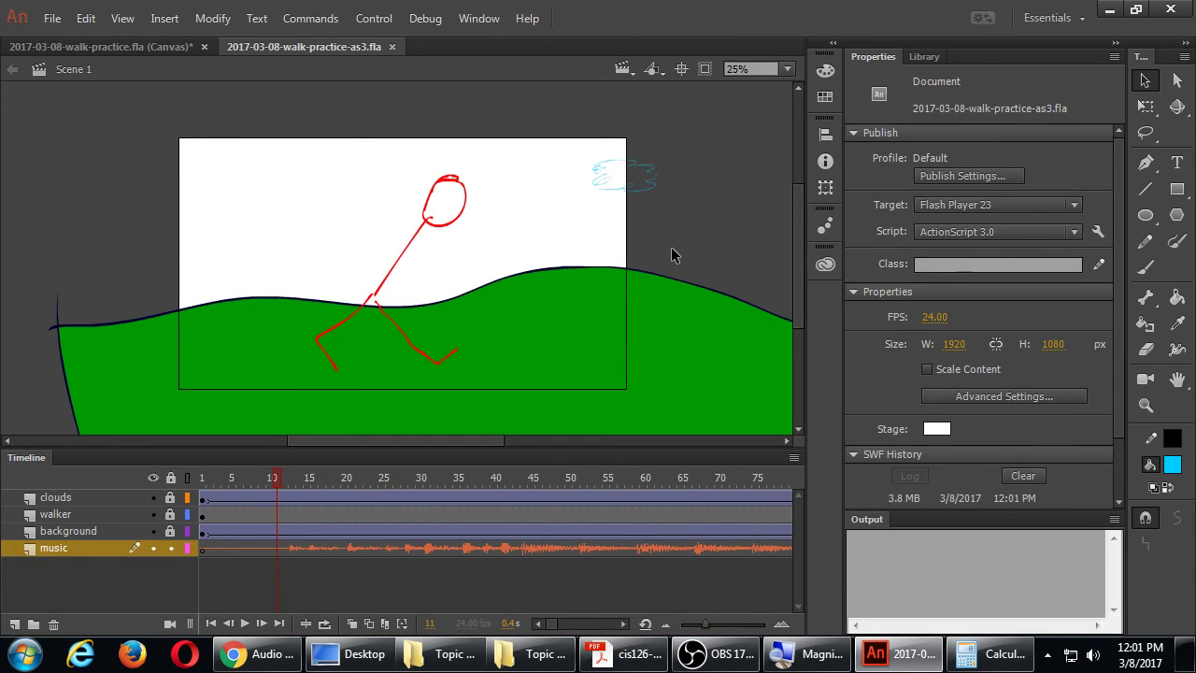
Step: Change the Payday.mp3 sound's Sync to Stream at frame 40 of the music layer
{"action": "left_click", "coordinate": [495, 549]}
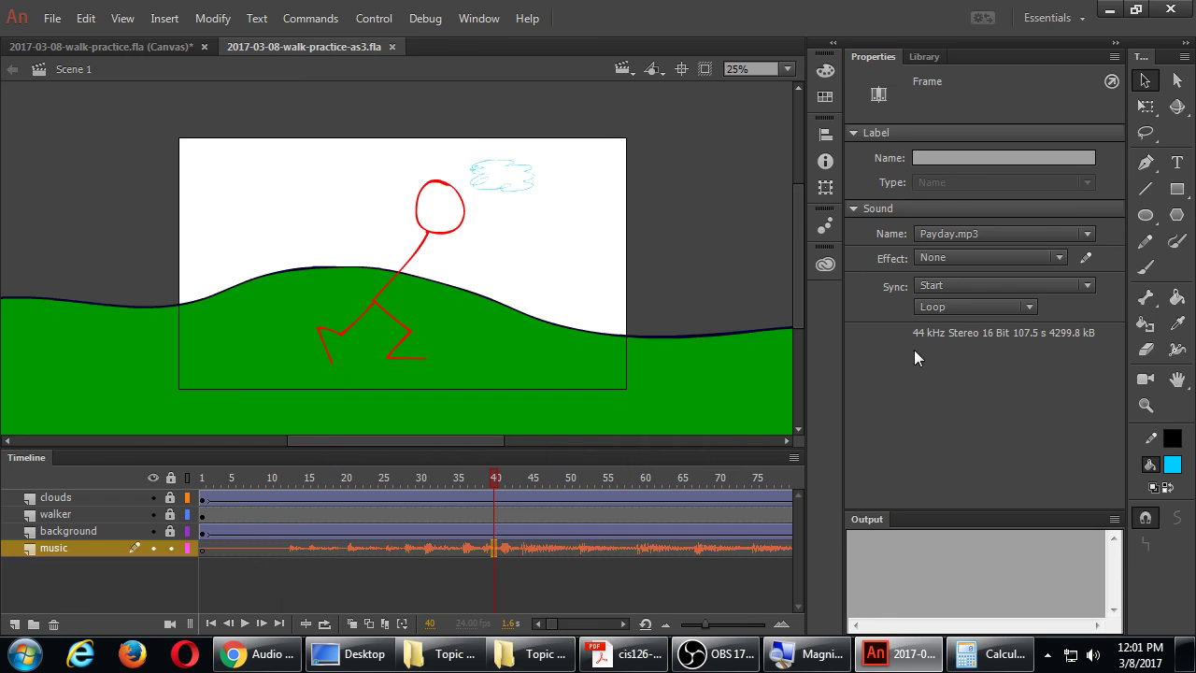
{"action": "left_click", "coordinate": [940, 286]}
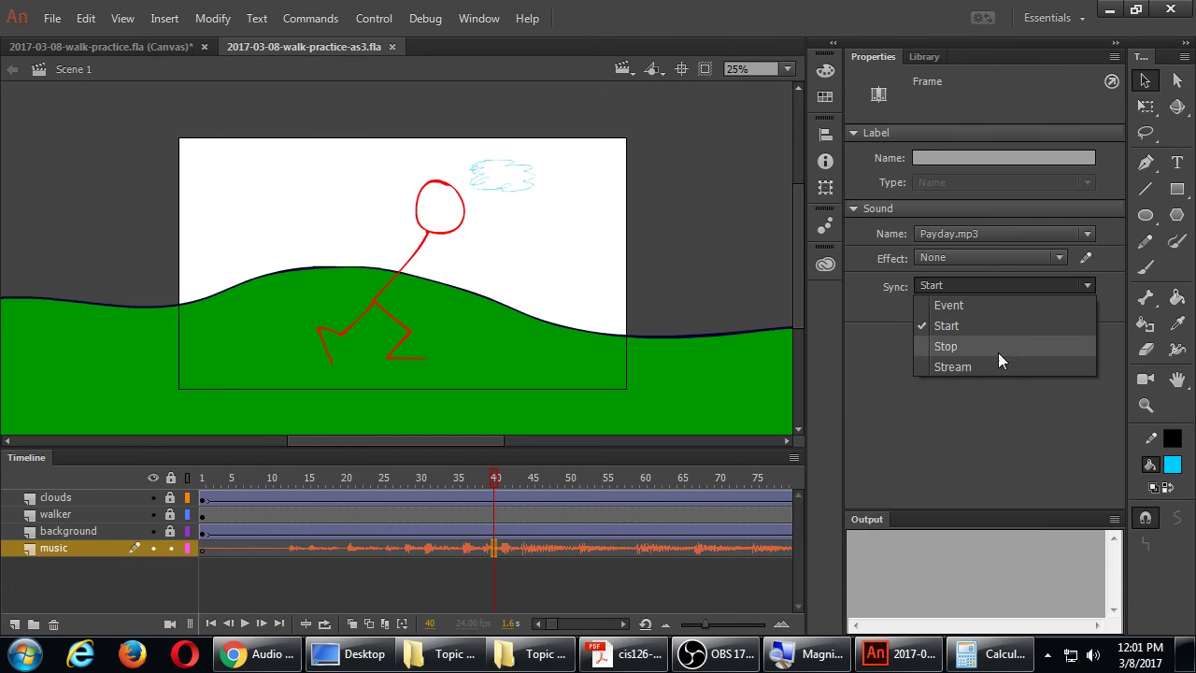
{"action": "left_click", "coordinate": [993, 363]}
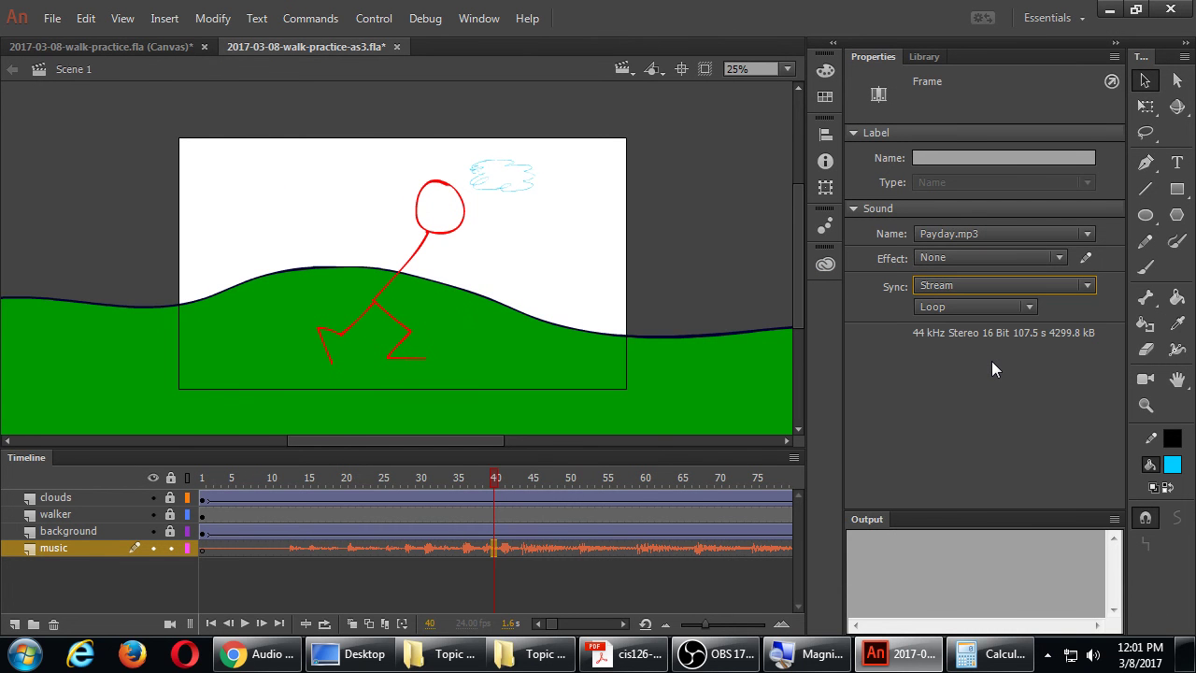
Step: Preview the animation with the streamed music in a movie test, close the preview, and select frame 59 of the music layer
{"action": "key", "text": "ctrl+Return"}
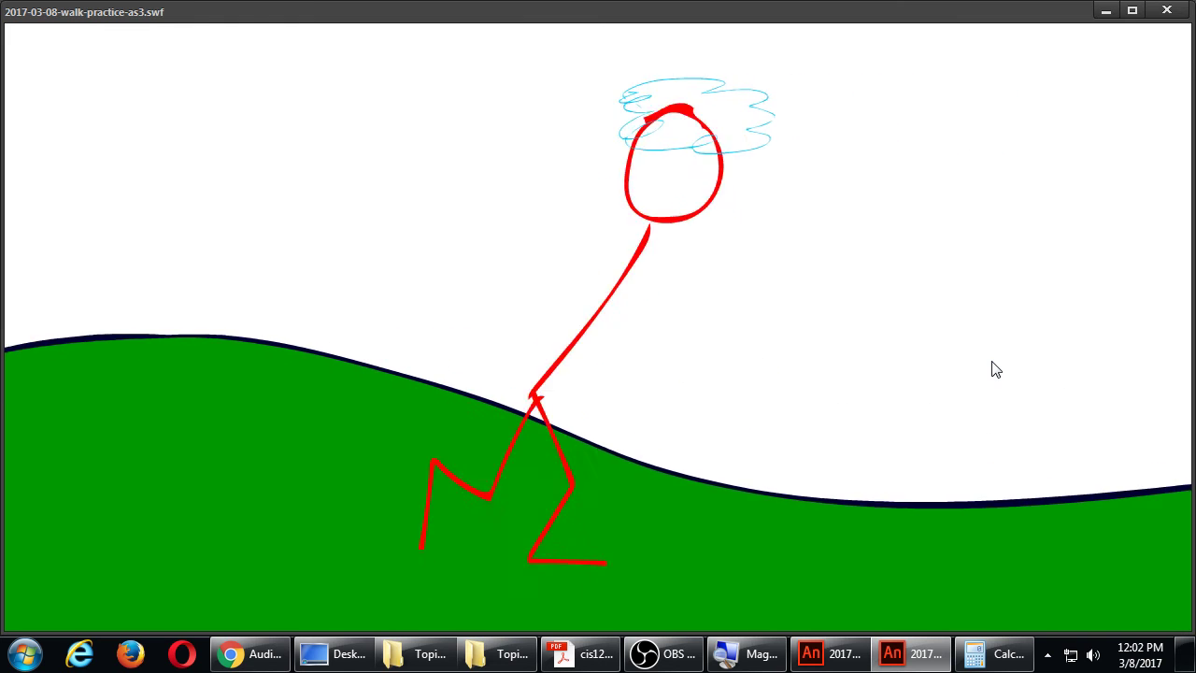
{"action": "key", "text": "ctrl+w"}
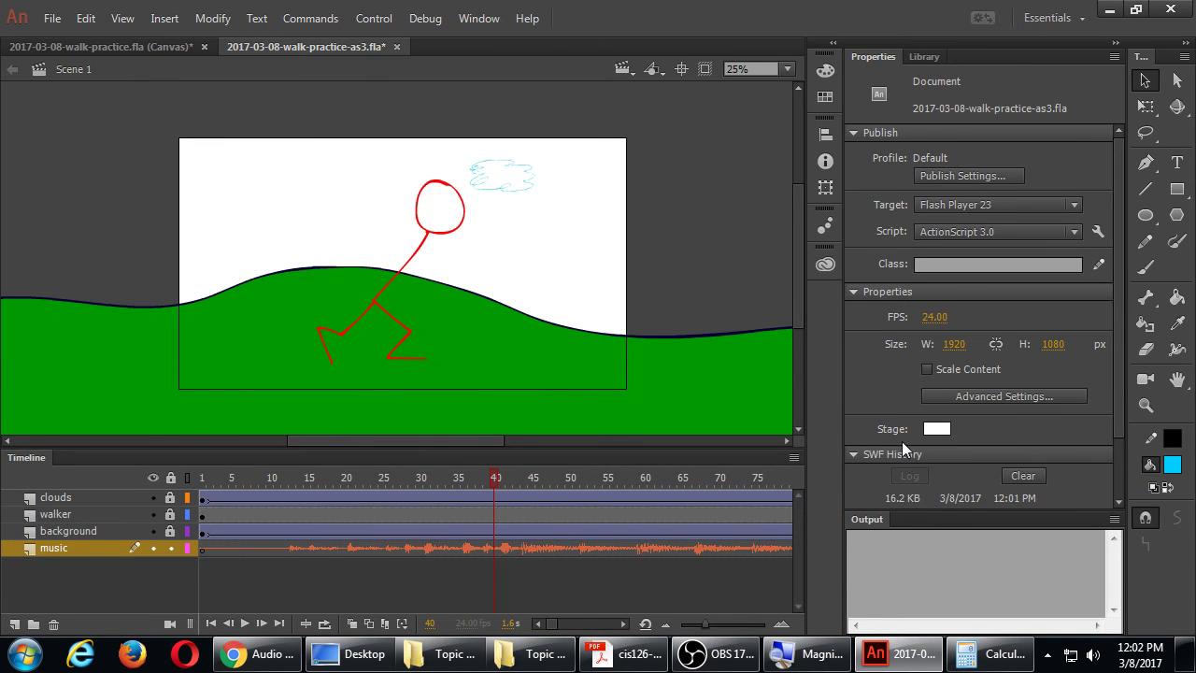
{"action": "left_click", "coordinate": [635, 545]}
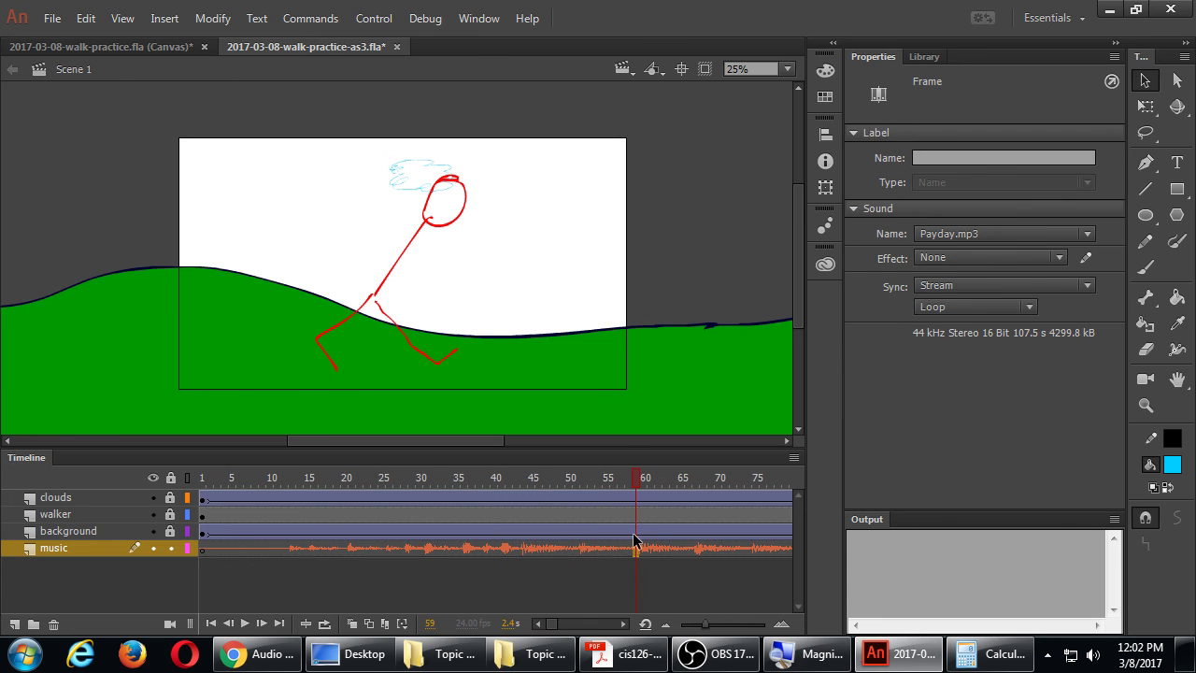
Step: Save both the ActionScript 3.0 and Canvas walk-practice documents, and close 2017-03-08-walk-practice.fla (Canvas)
{"action": "key", "text": "ctrl+s"}
{"action": "left_click", "coordinate": [153, 47]}
{"action": "key", "text": "ctrl+s"}
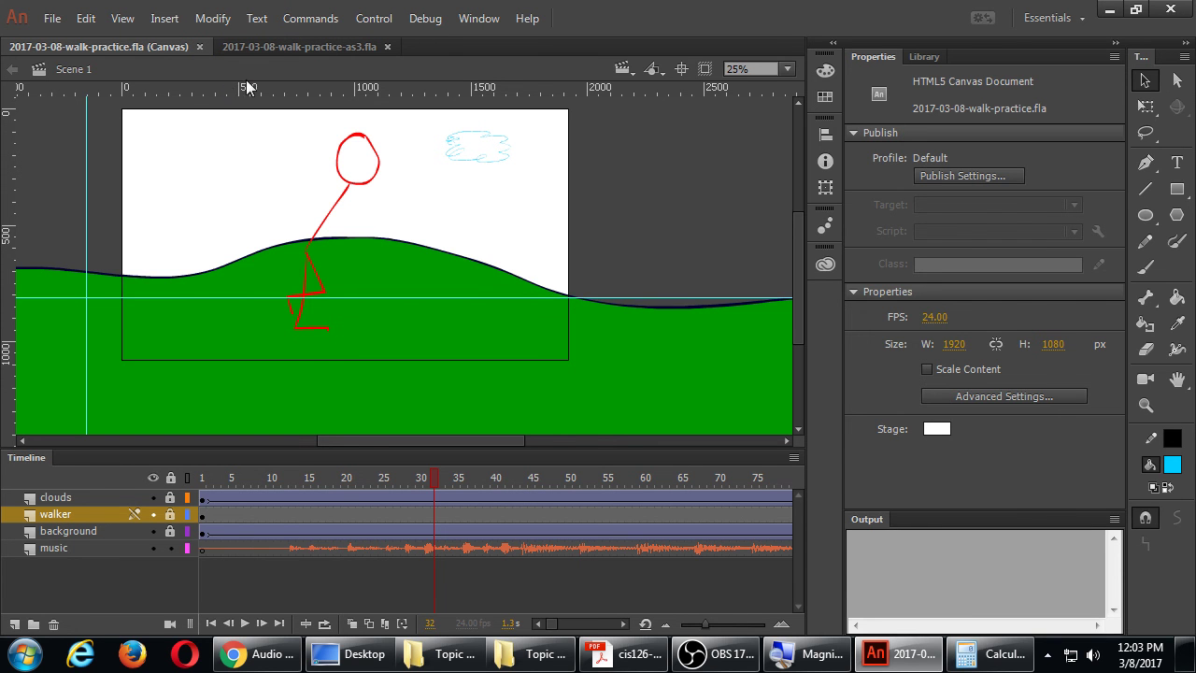
{"action": "left_click", "coordinate": [199, 46]}
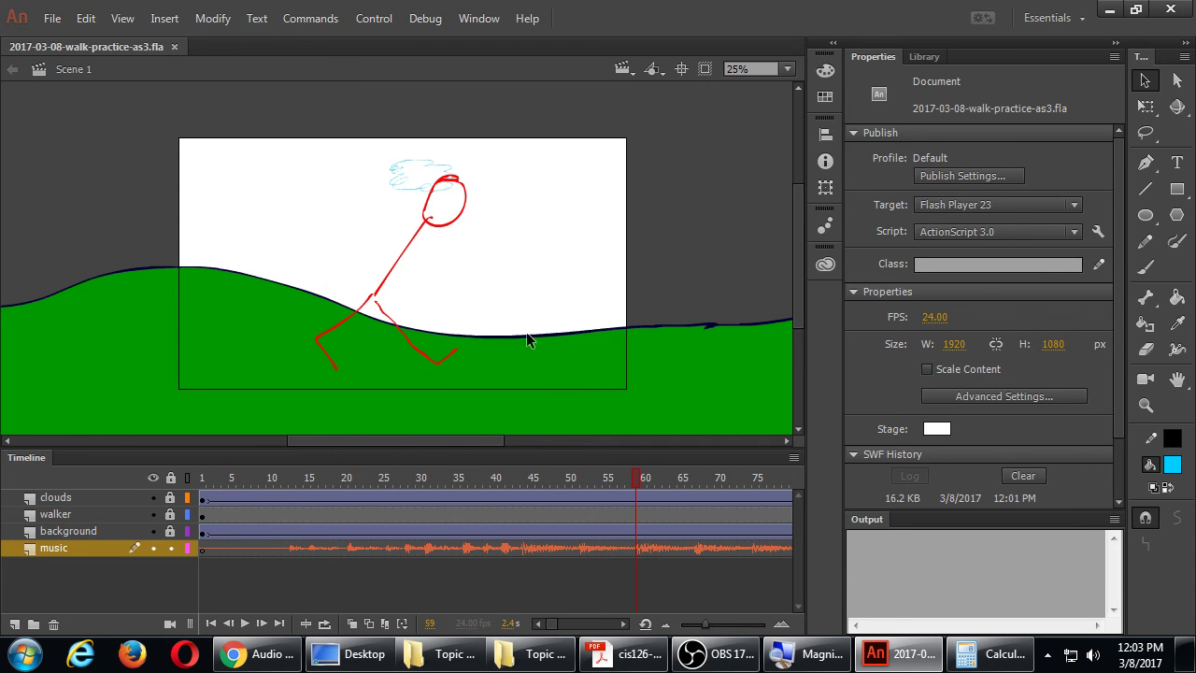
Step: Set the music layer's Payday.mp3 Sync back to Start and preview the animation with a movie test
{"action": "left_click", "coordinate": [673, 548]}
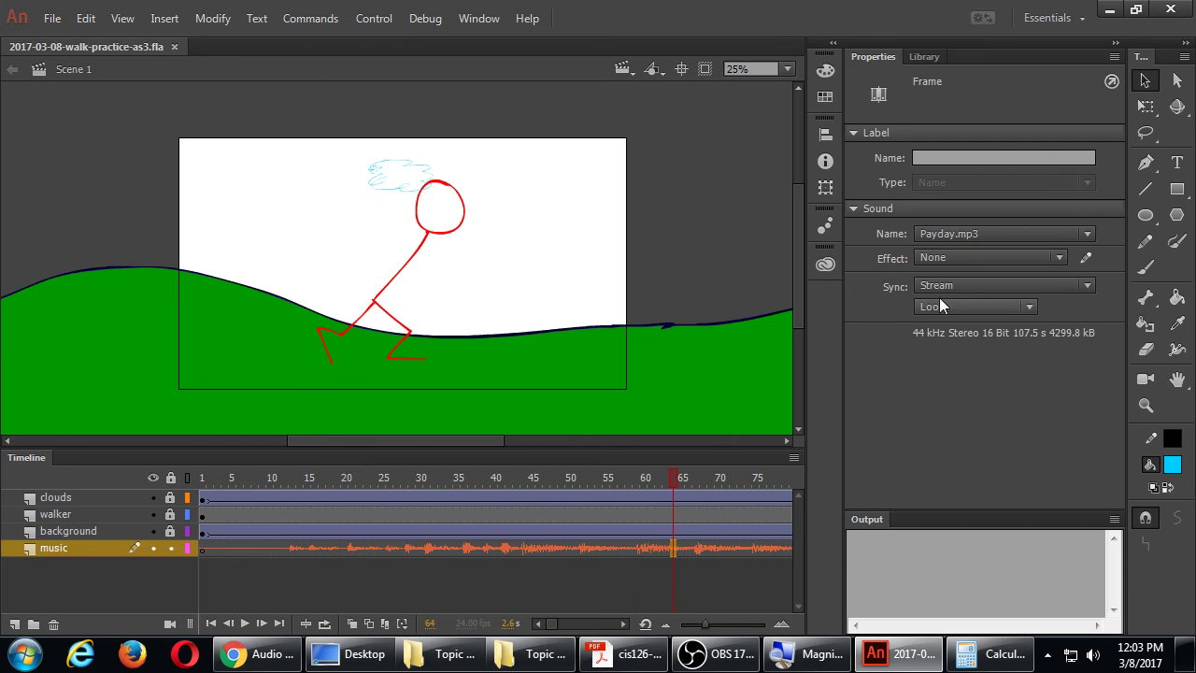
{"action": "left_click", "coordinate": [940, 288]}
{"action": "left_click", "coordinate": [954, 325]}
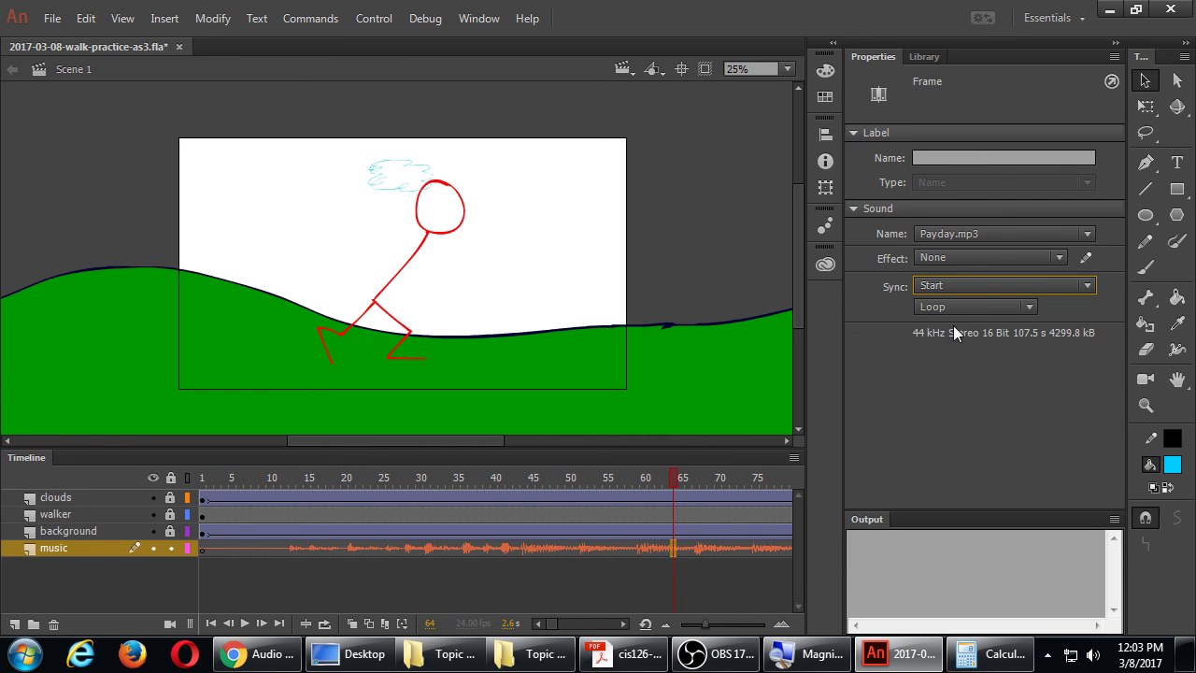
{"action": "left_click", "coordinate": [717, 242]}
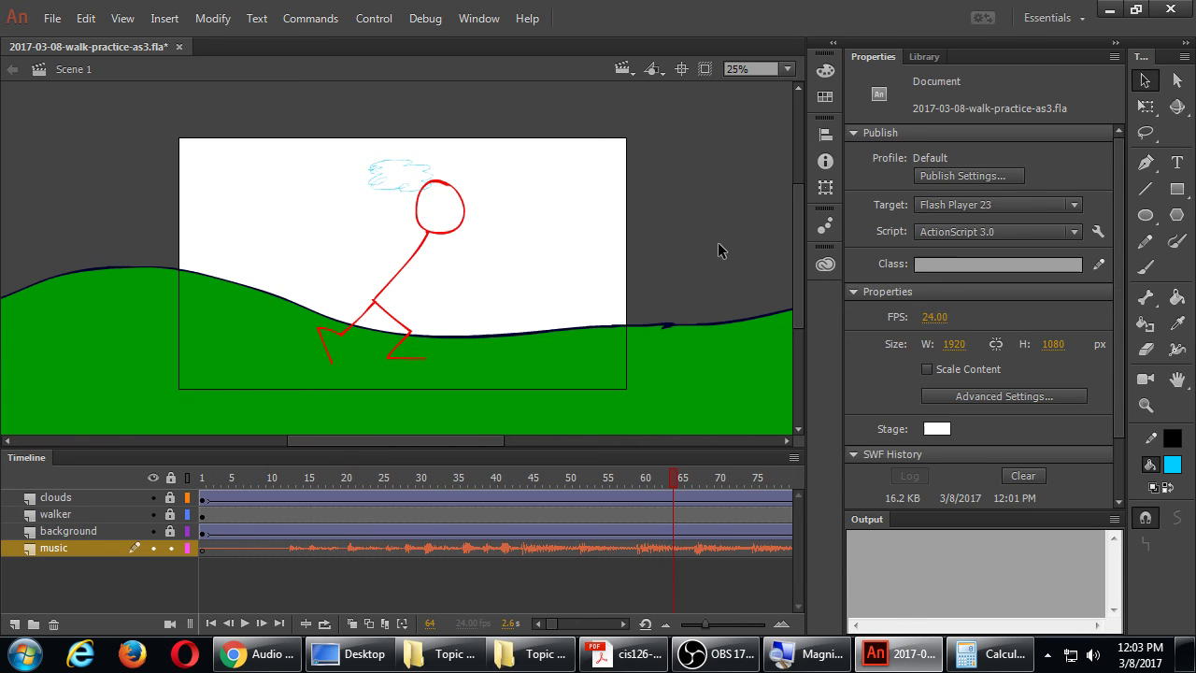
{"action": "key", "text": "ctrl+Return"}
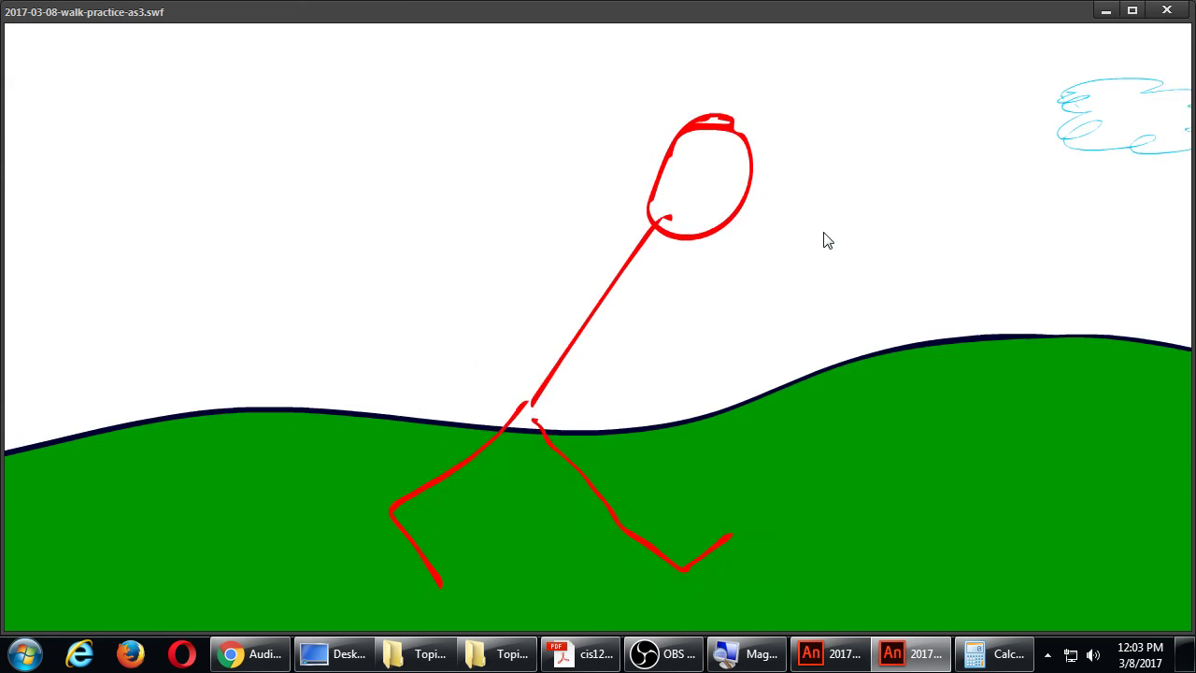
{"action": "left_click", "coordinate": [1167, 11]}
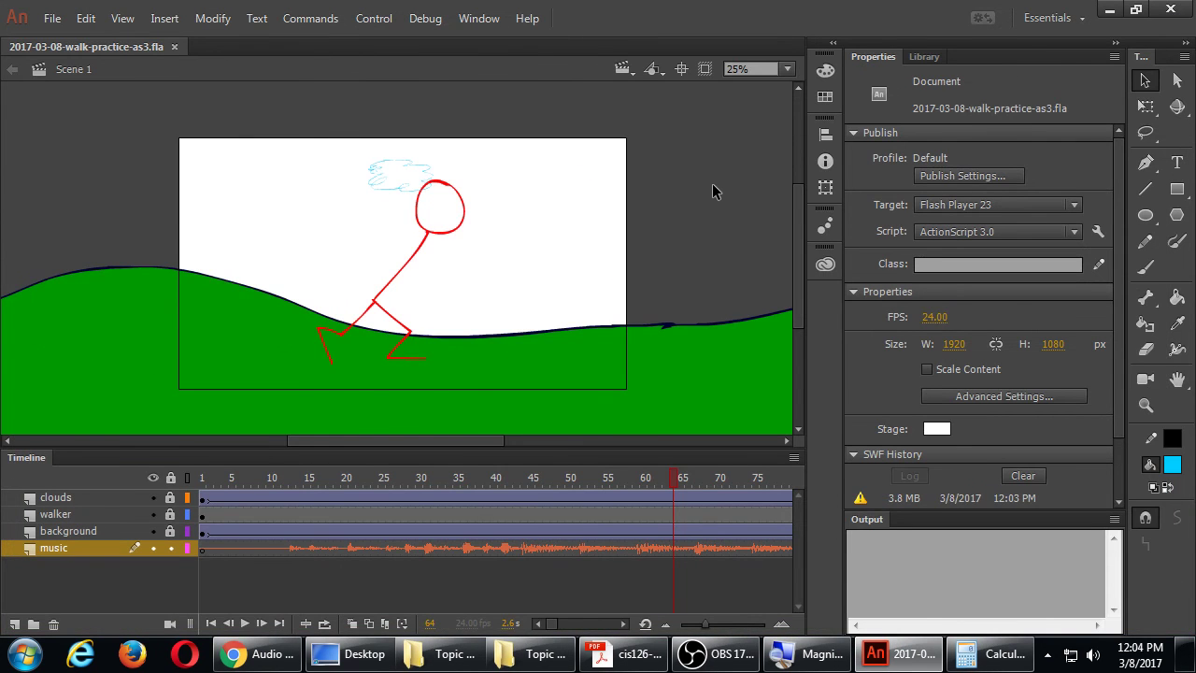
{"action": "scroll", "coordinate": [712, 191], "scroll_direction": "down", "scroll_amount": 2}
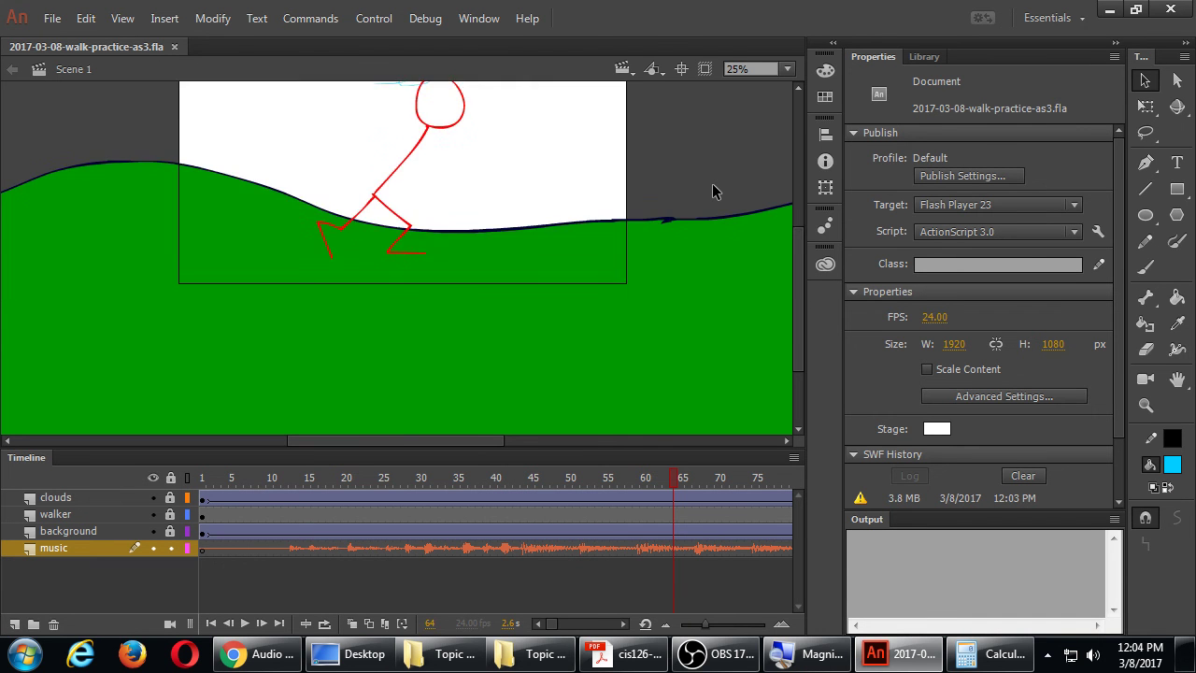
{"action": "scroll", "coordinate": [712, 191], "scroll_direction": "up", "scroll_amount": 2}
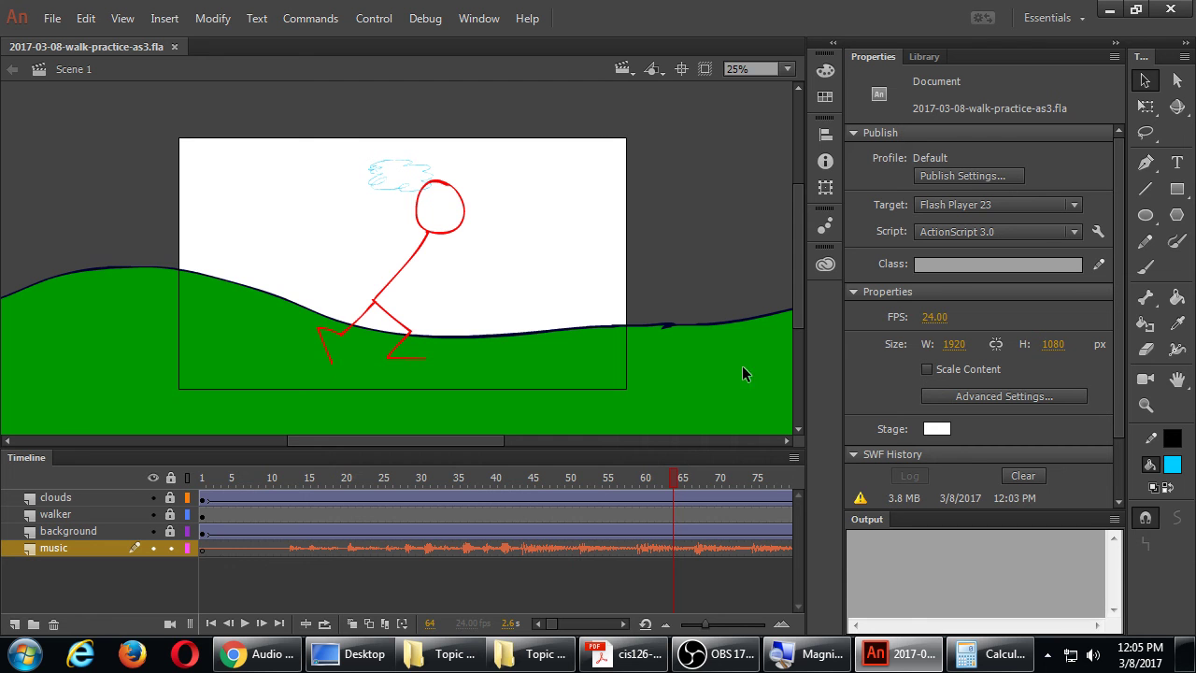
{"action": "left_click", "coordinate": [745, 652]}
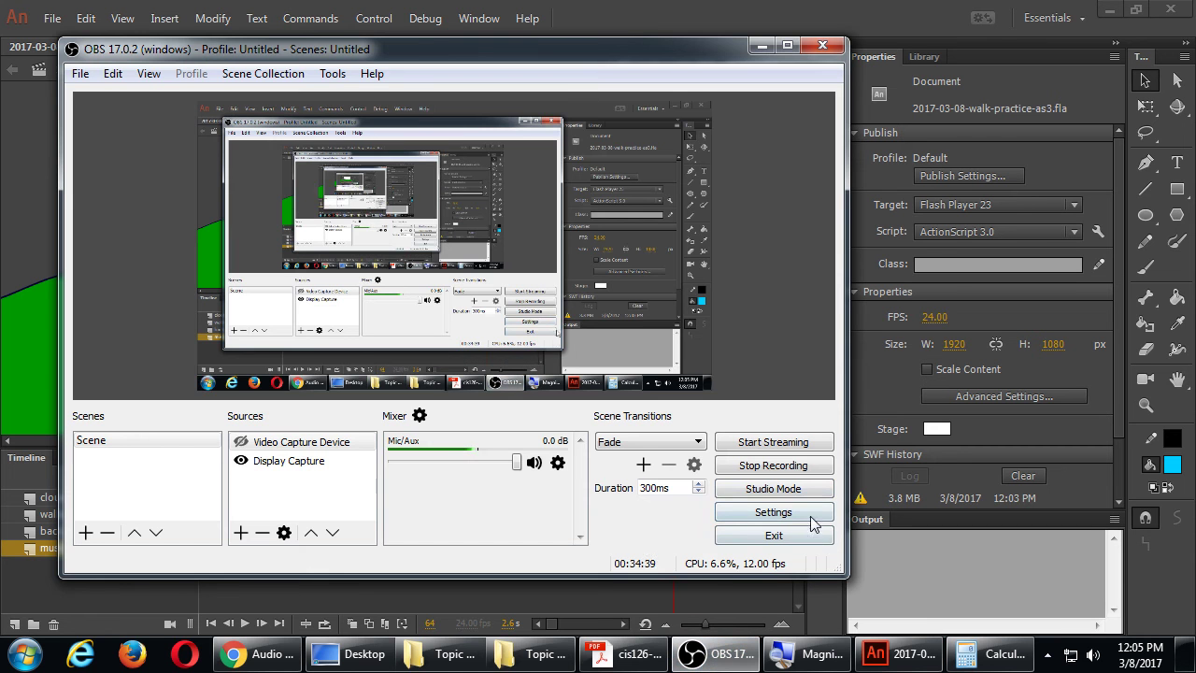